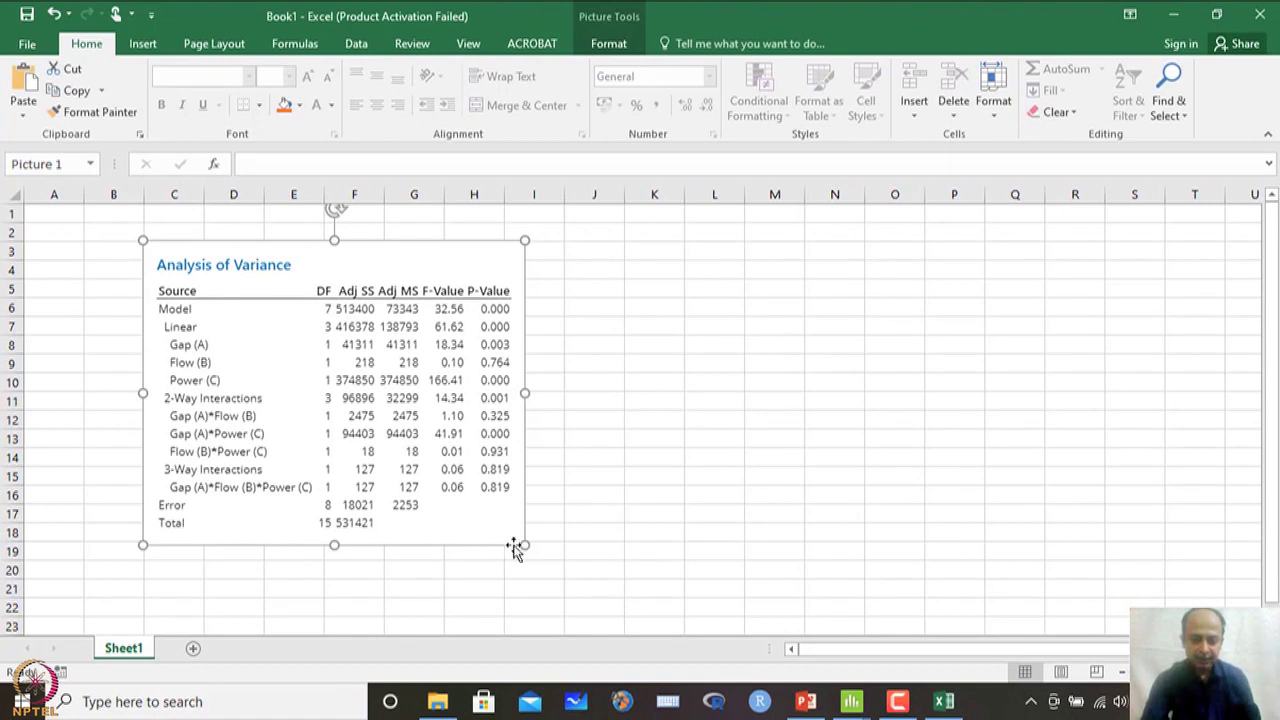
Step: Enlarge the Analysis of Variance picture proportionally until it spans columns C to M
drag(521, 546, 834, 654)
scroll(763, 474, down, 2)
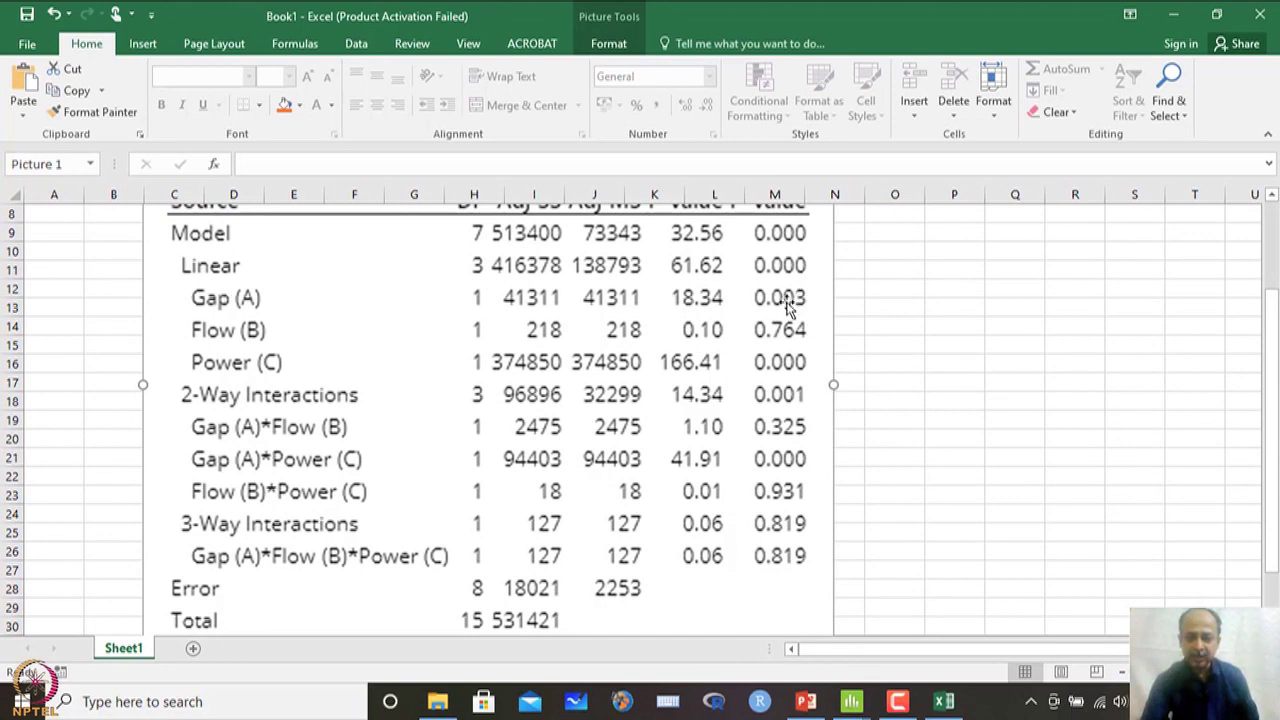
scroll(805, 308, up, 1)
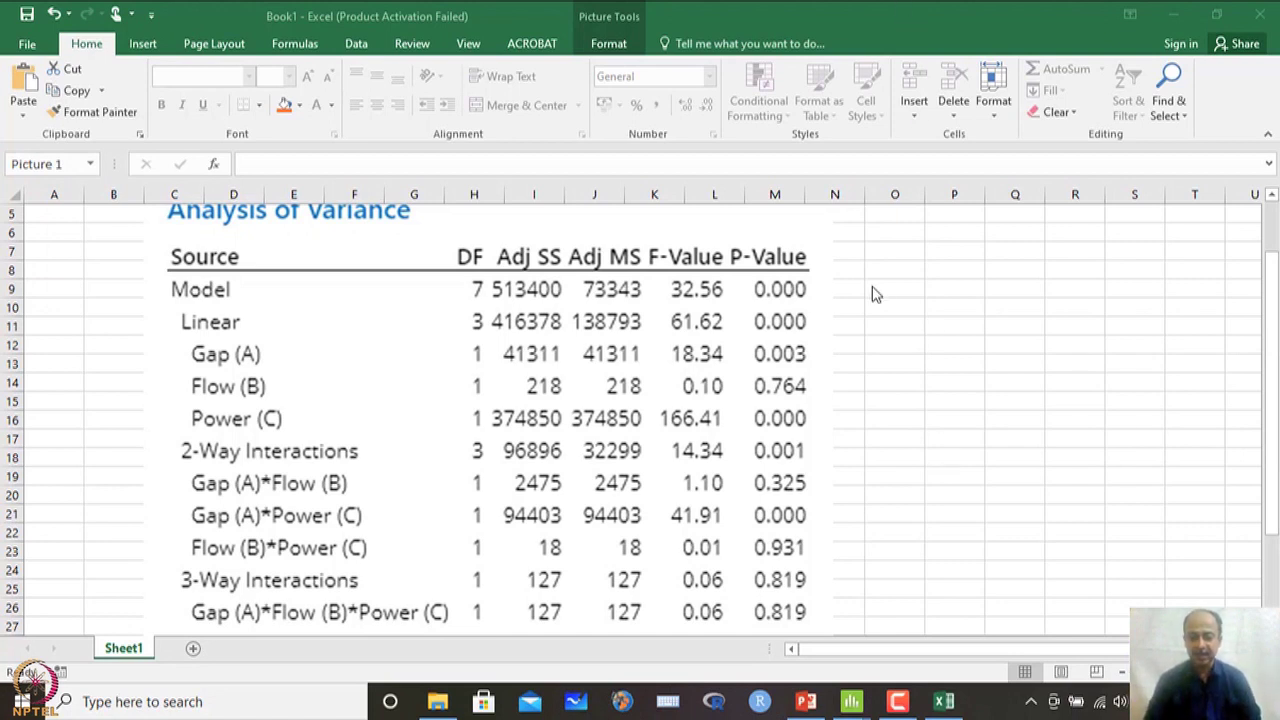
Step: Switch to the Minitab window with the factorial regression output and review its regression equation, alias structure and Analysis of Variance table
mouse_move(851, 701)
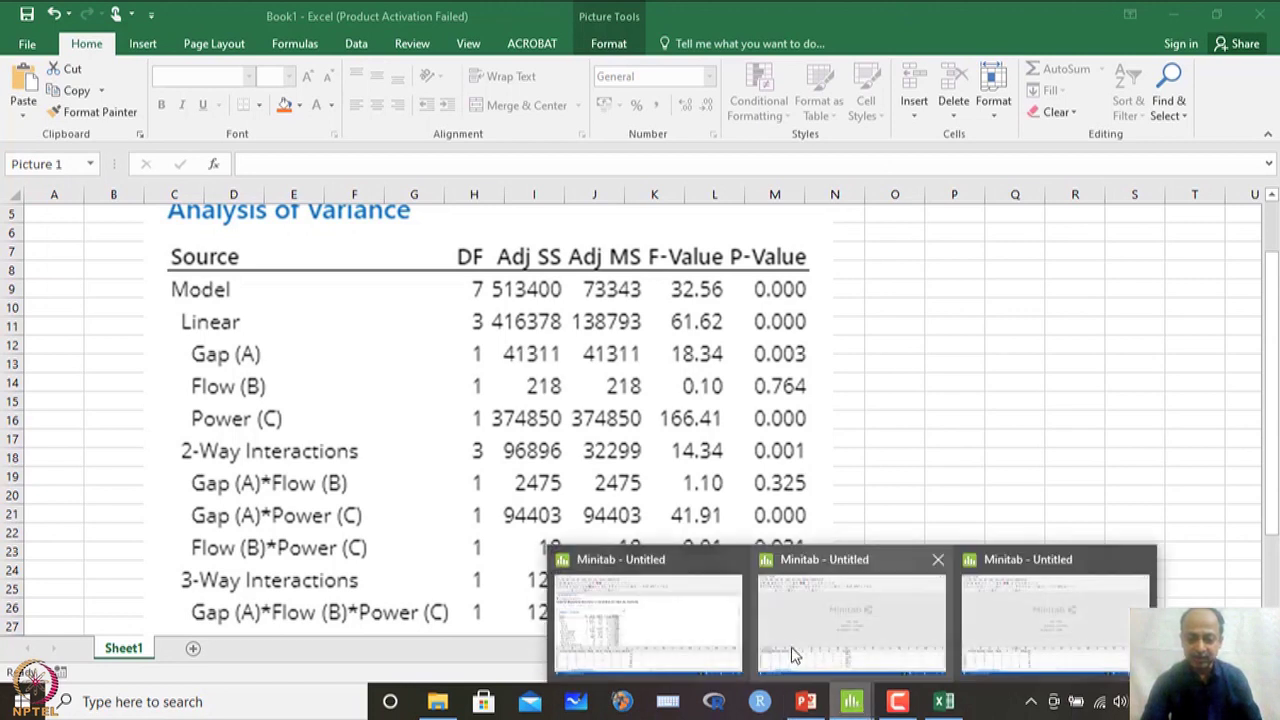
click(686, 626)
scroll(528, 323, down, 5)
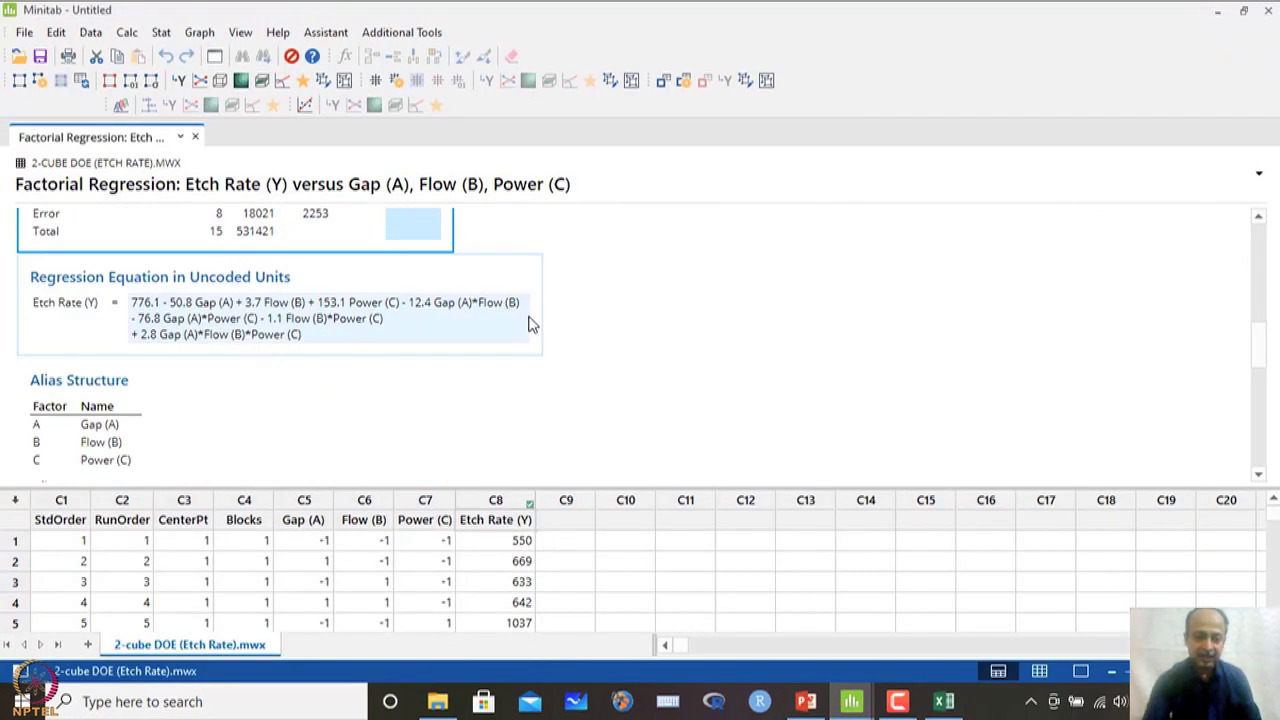
scroll(531, 327, down, 2)
scroll(531, 327, down, 2)
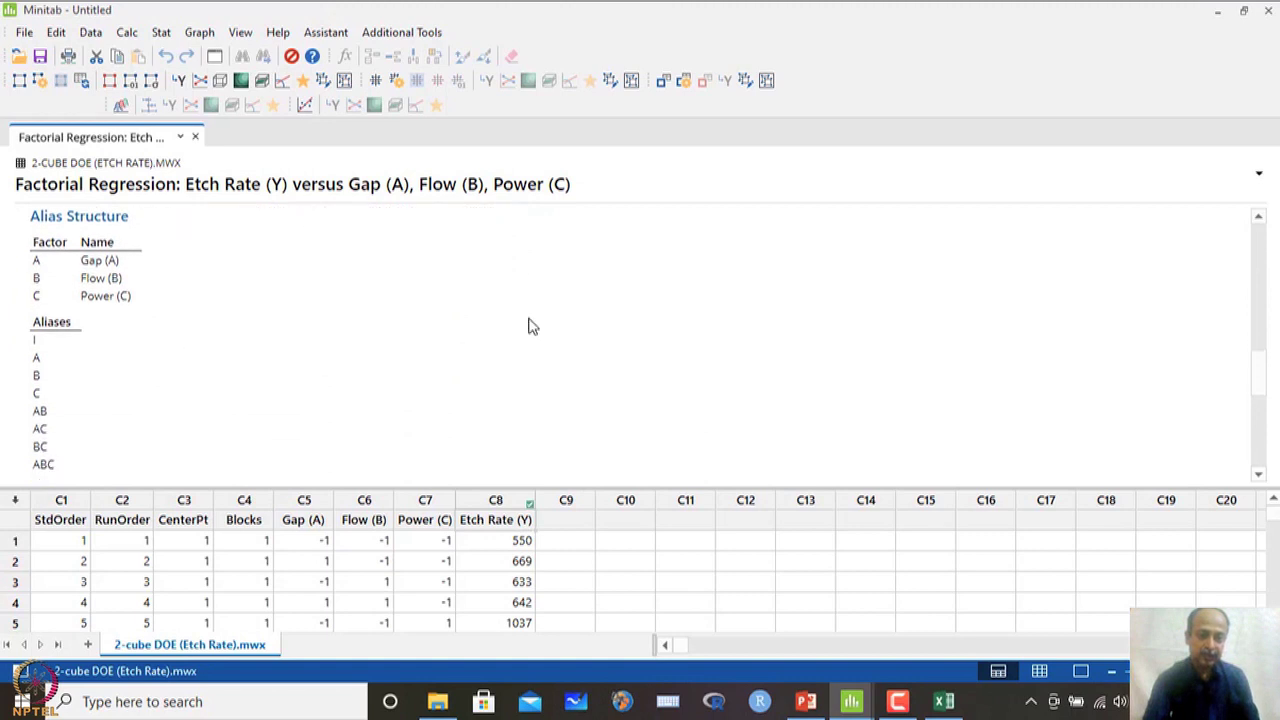
scroll(531, 327, up, 5)
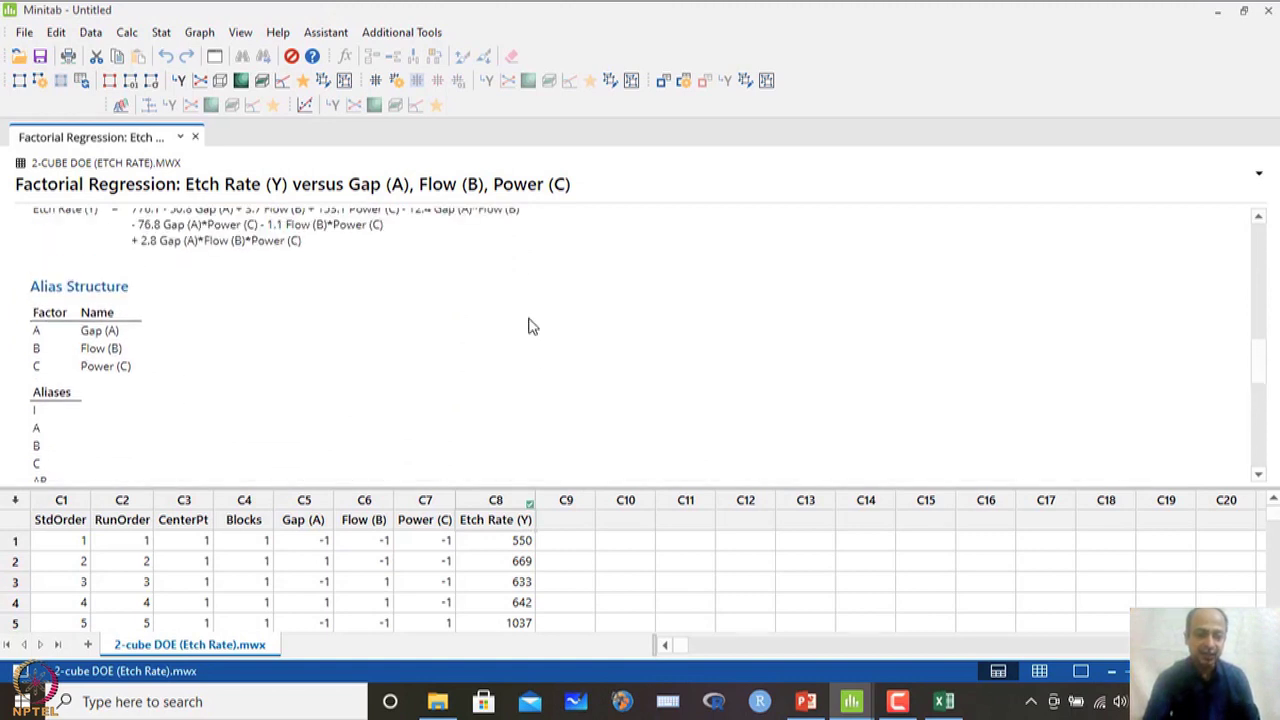
scroll(531, 327, up, 4)
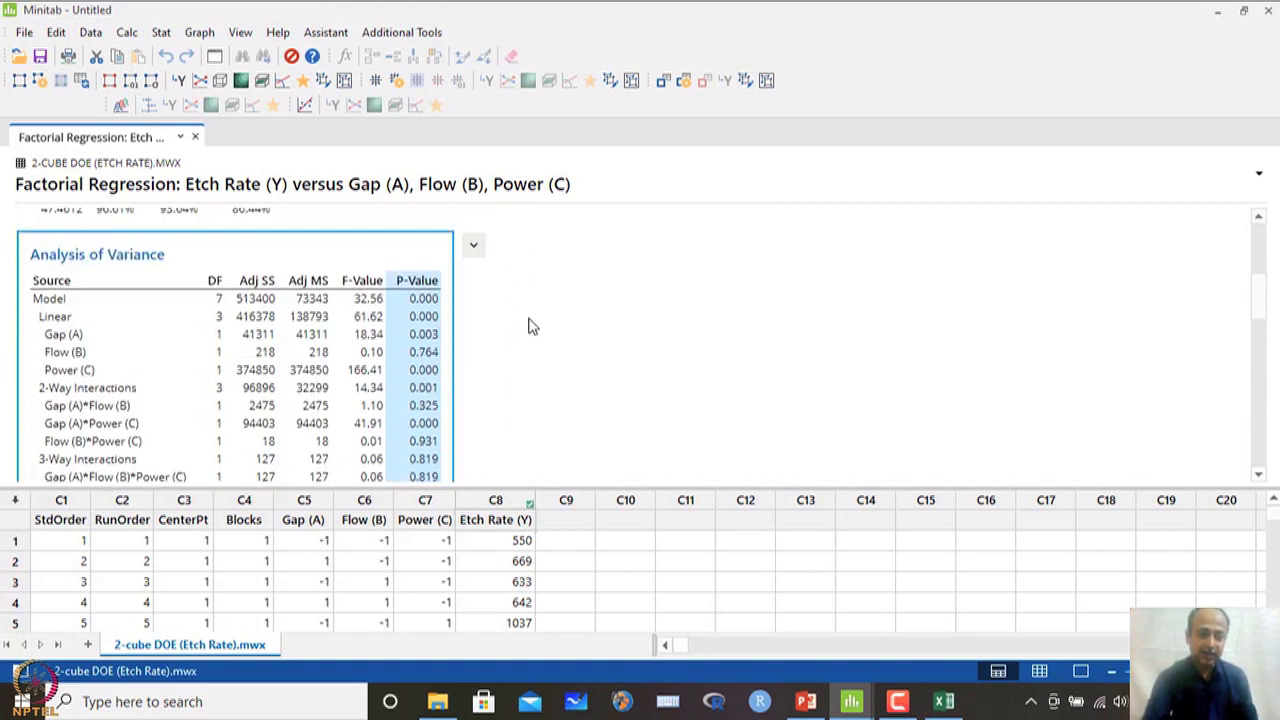
Step: Start Analyze Factorial Design for Etch Rate (Y) and include model terms up through order 2
click(162, 33)
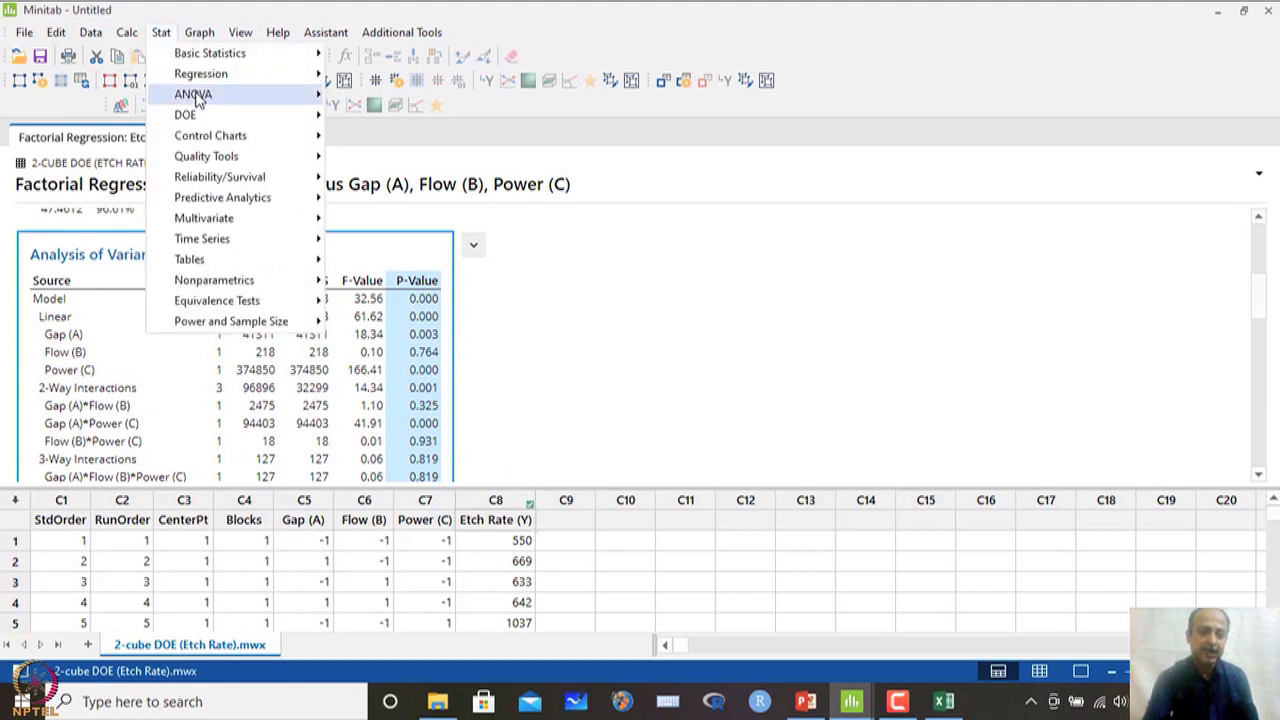
mouse_move(200, 118)
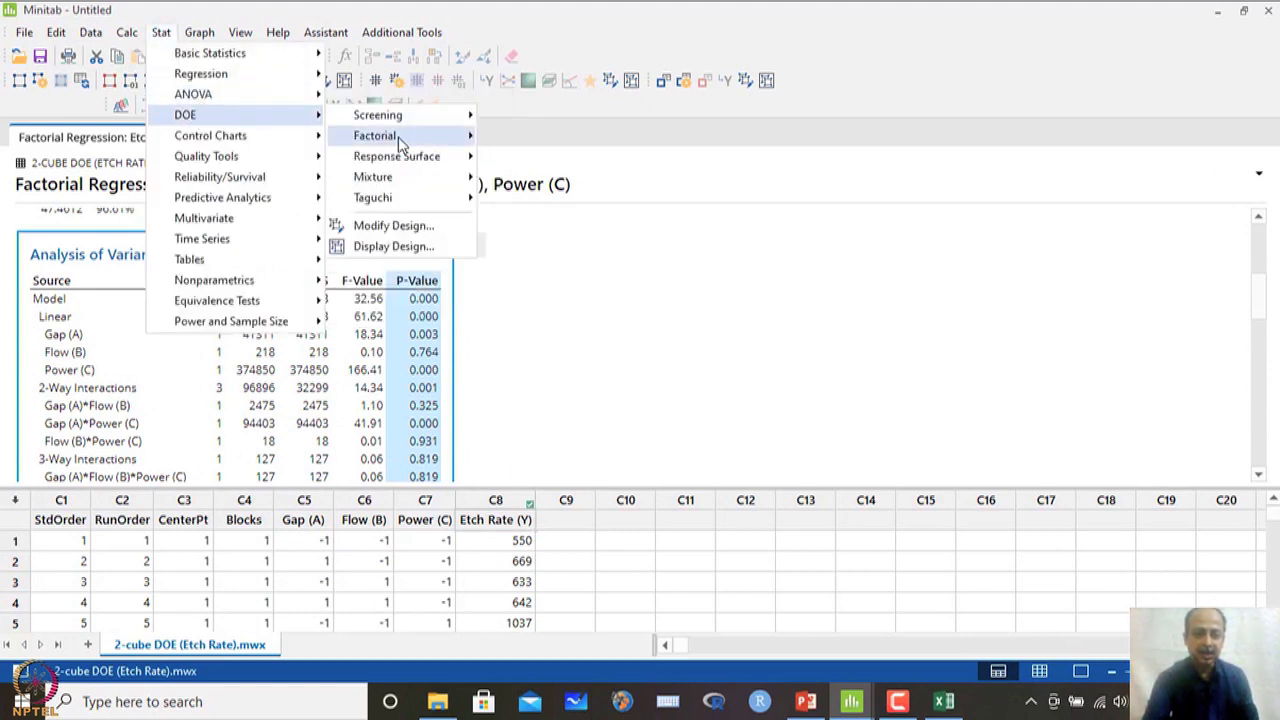
mouse_move(398, 140)
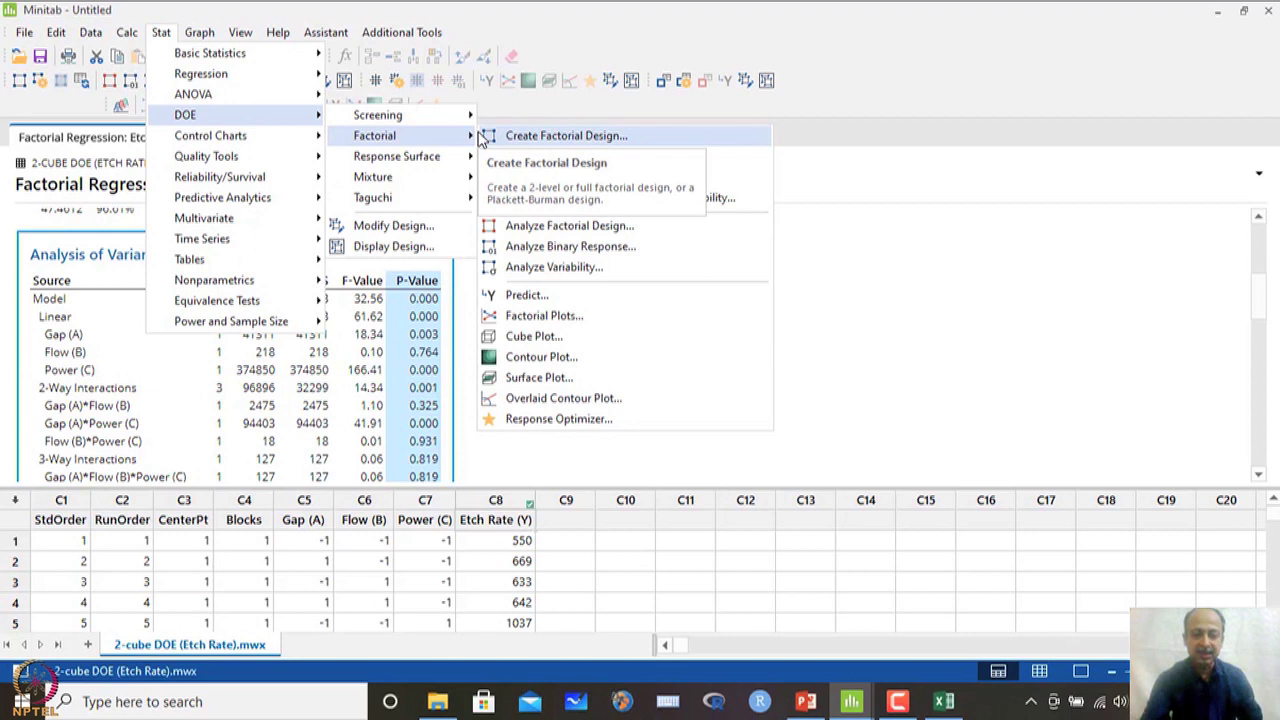
click(568, 226)
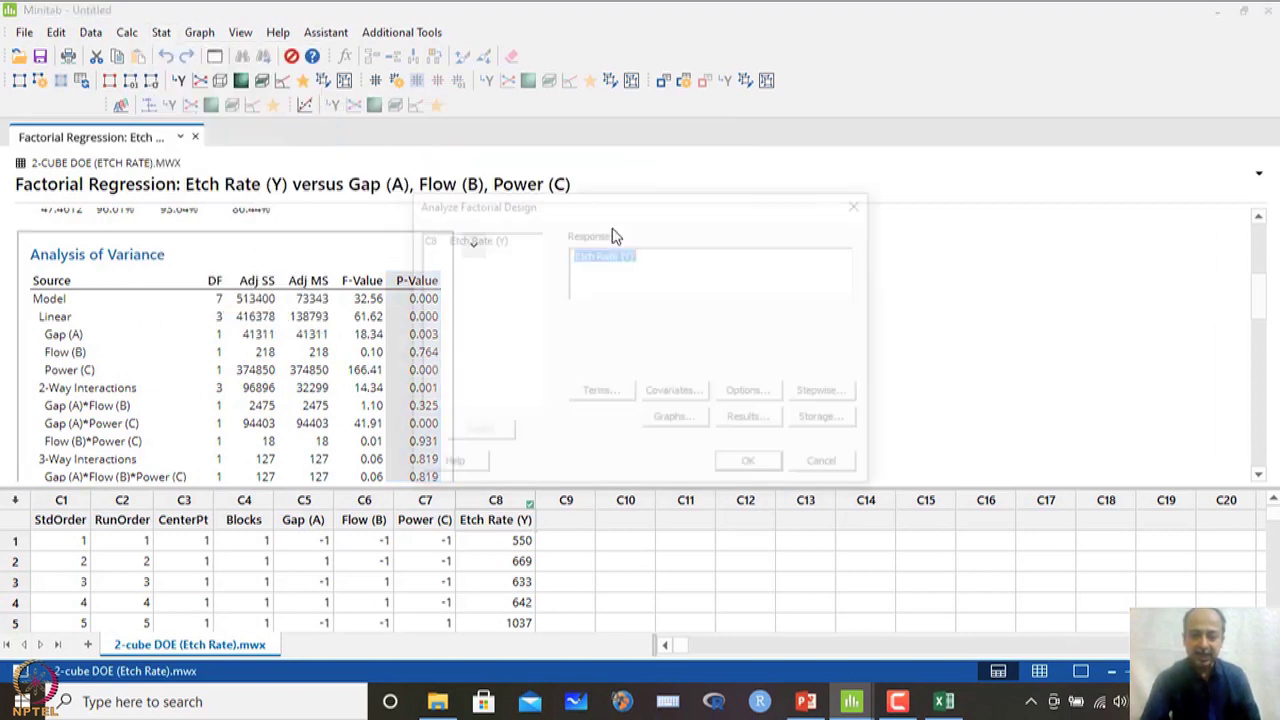
click(600, 393)
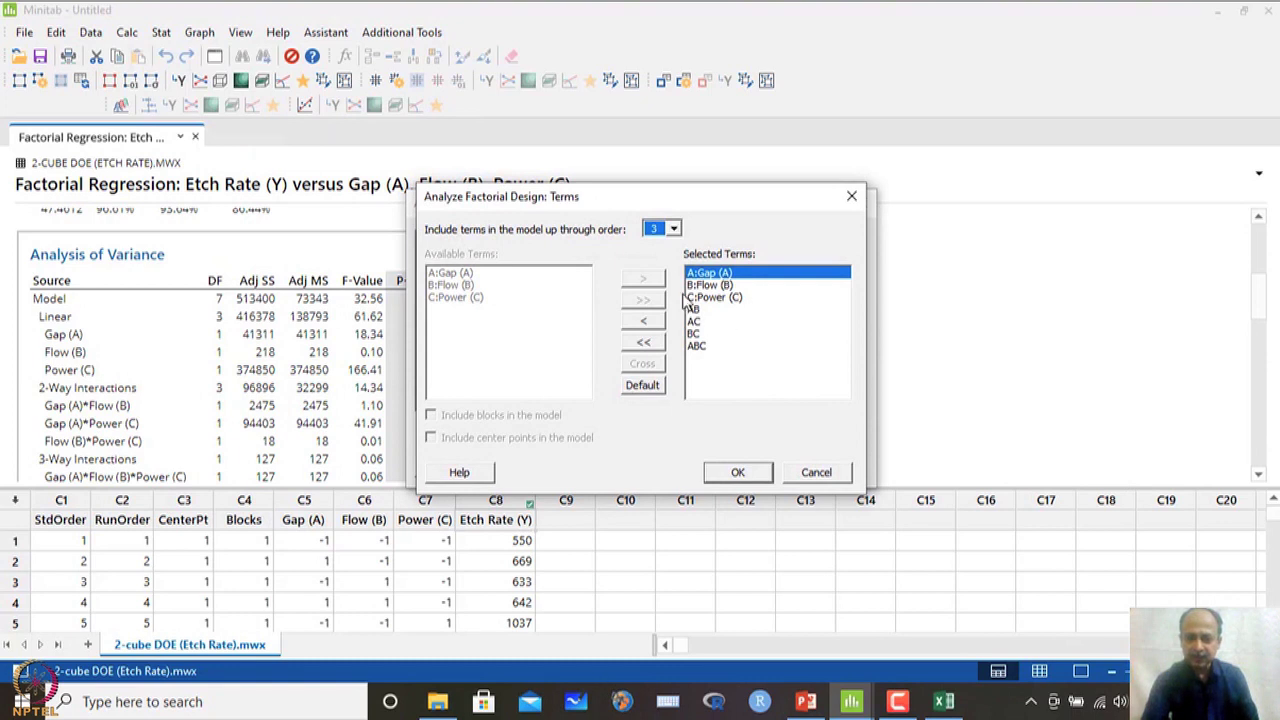
click(673, 229)
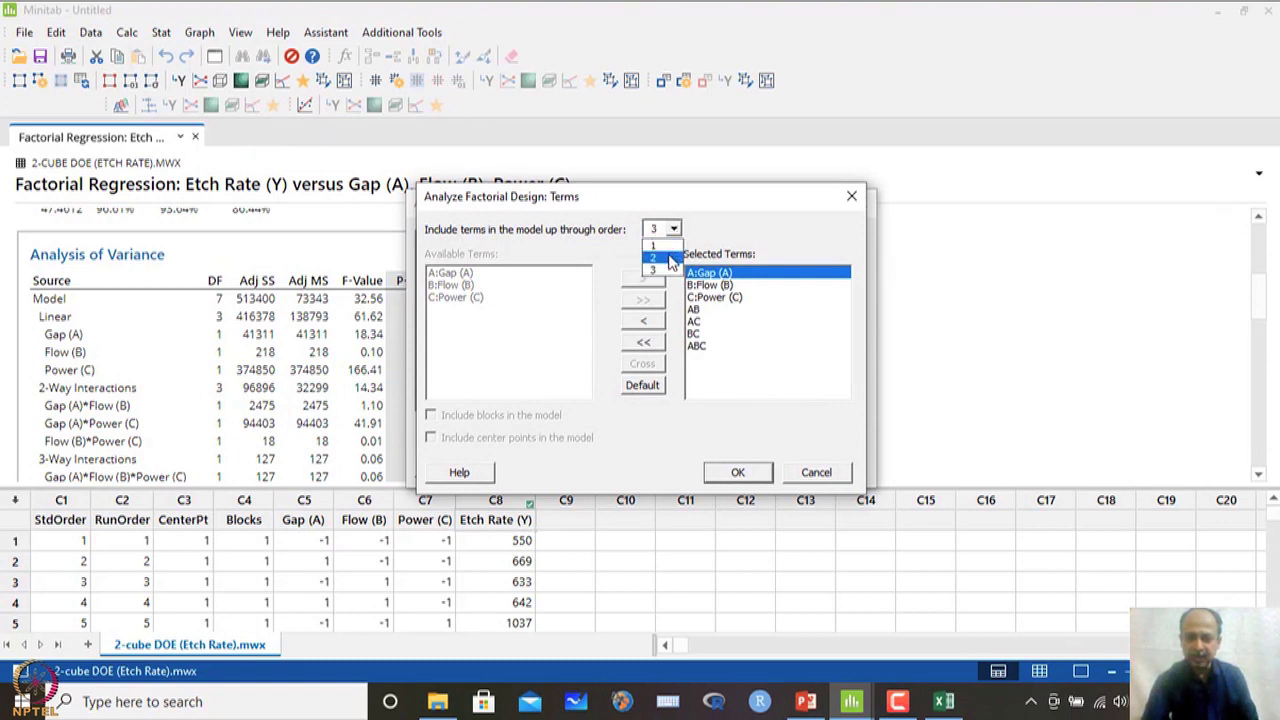
click(655, 258)
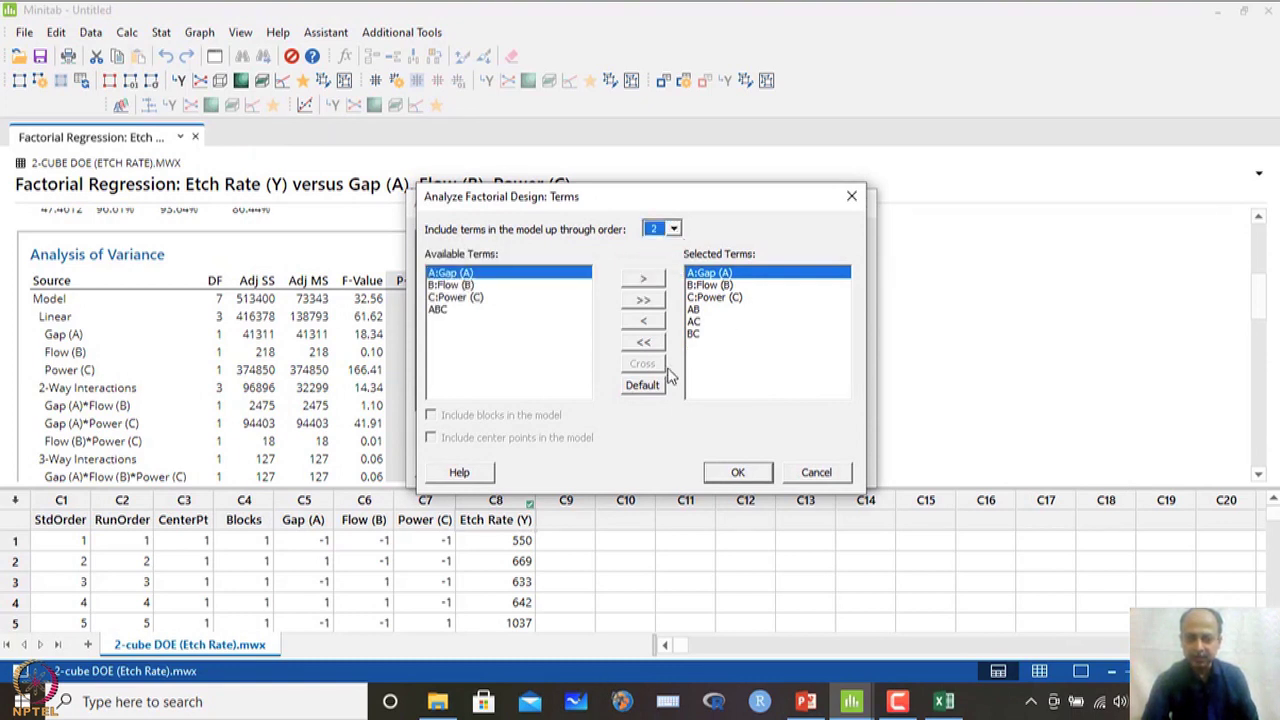
Step: Remove AB, BC and B:Flow (B) from the selected model terms and accept the reduced term list
click(694, 310)
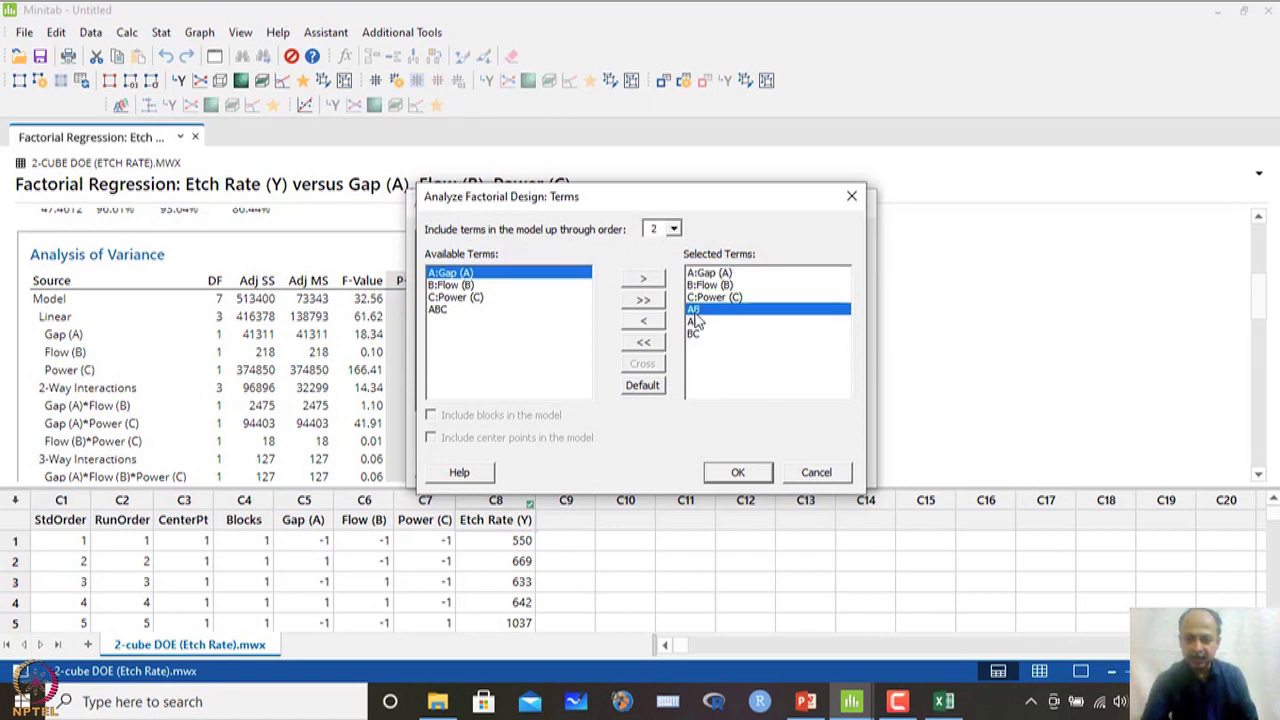
click(644, 321)
click(692, 322)
click(644, 322)
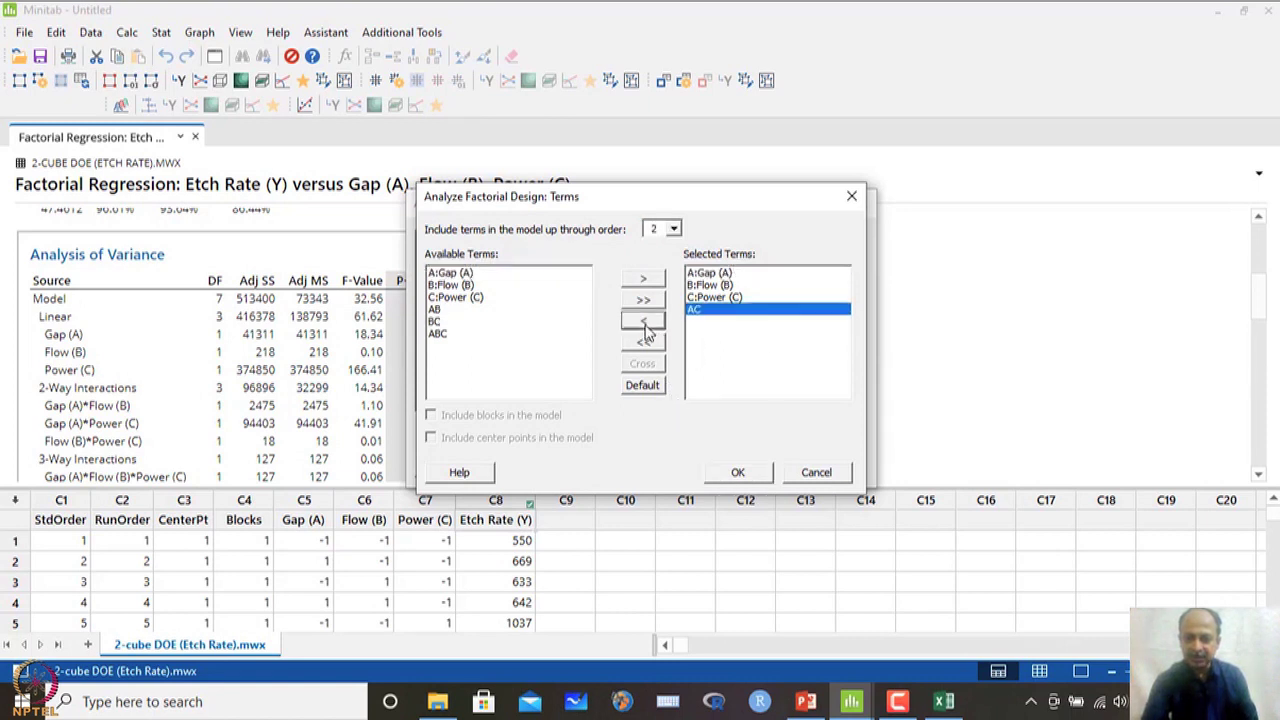
click(712, 287)
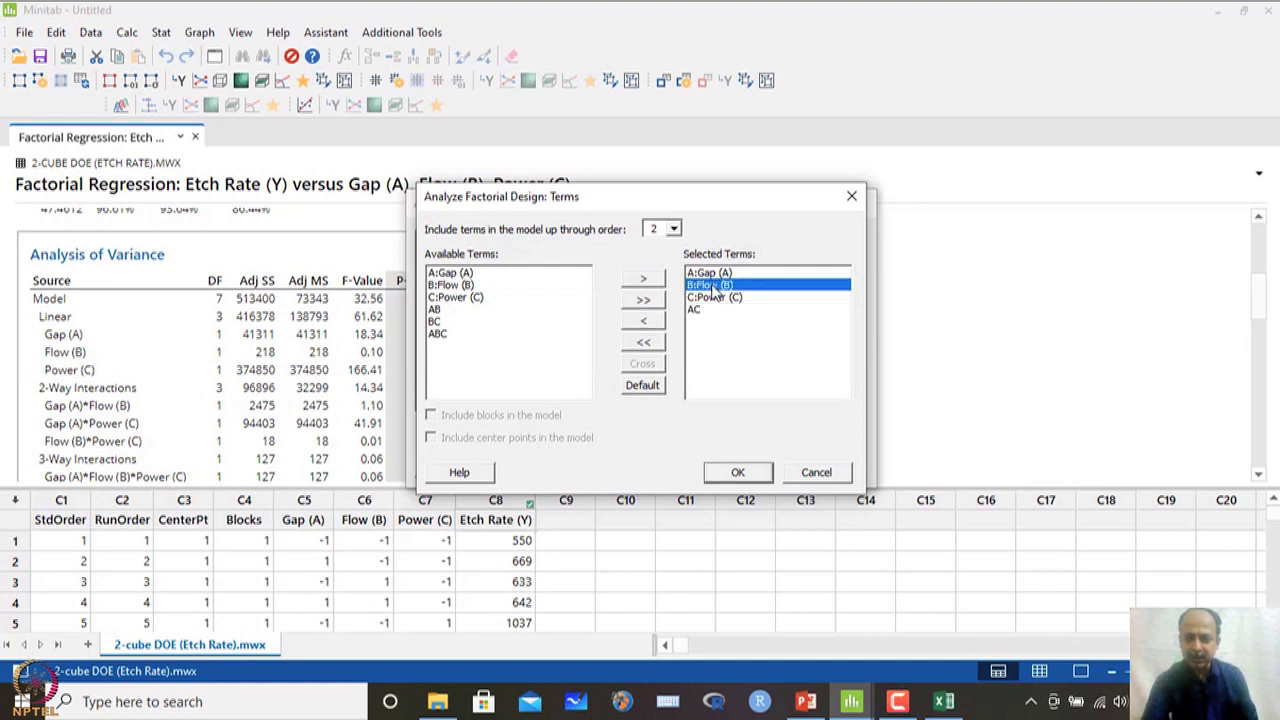
click(645, 321)
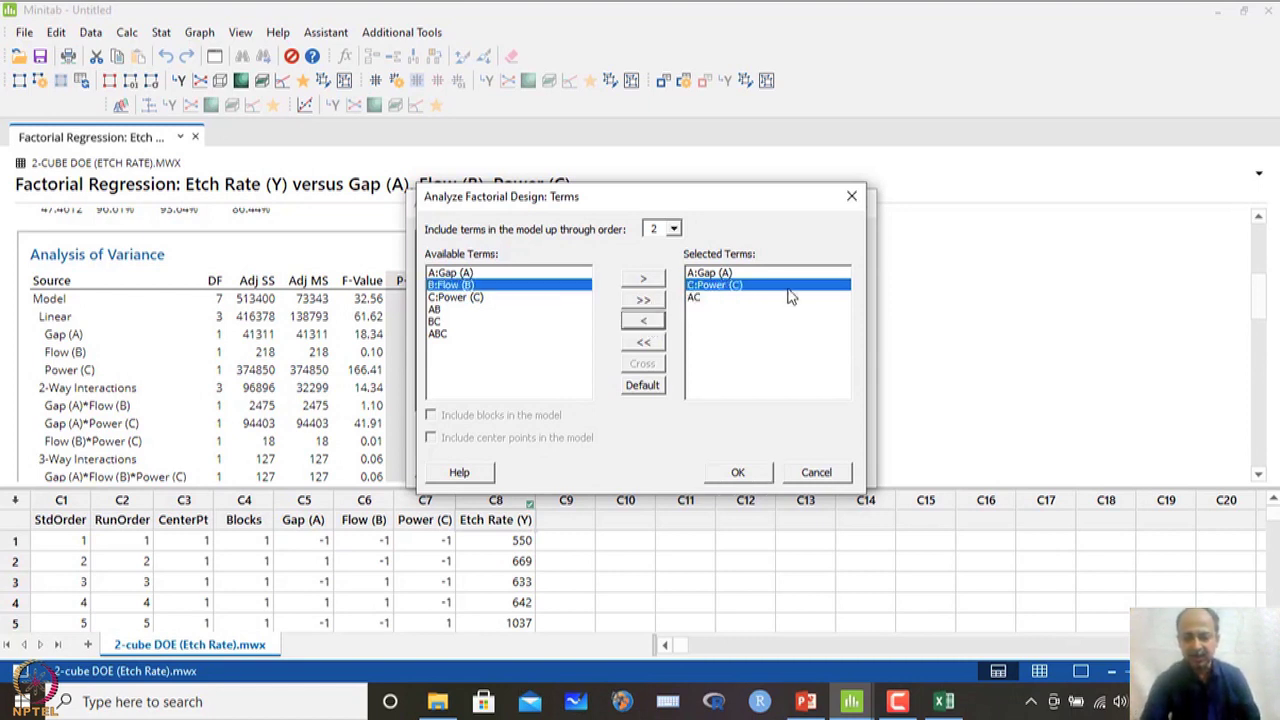
click(738, 473)
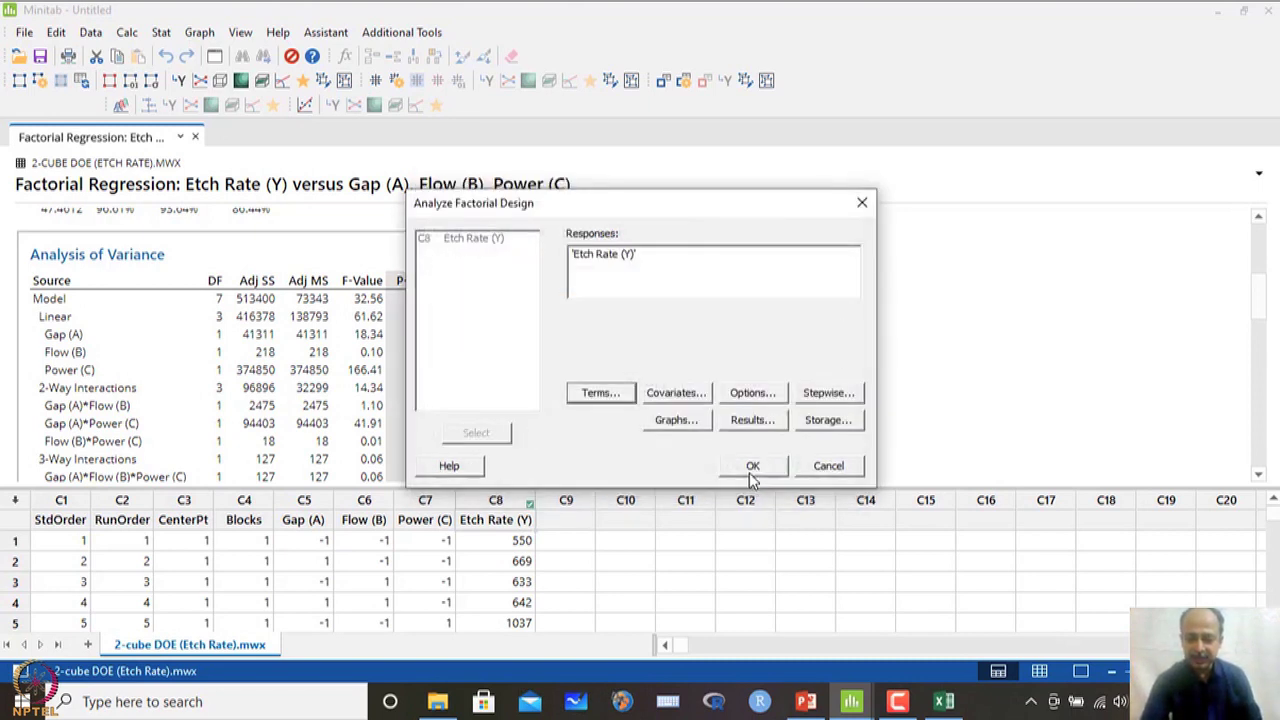
Step: Run the reduced factorial analysis with the Pareto and Normal effects plots included, displaying only model terms
click(699, 424)
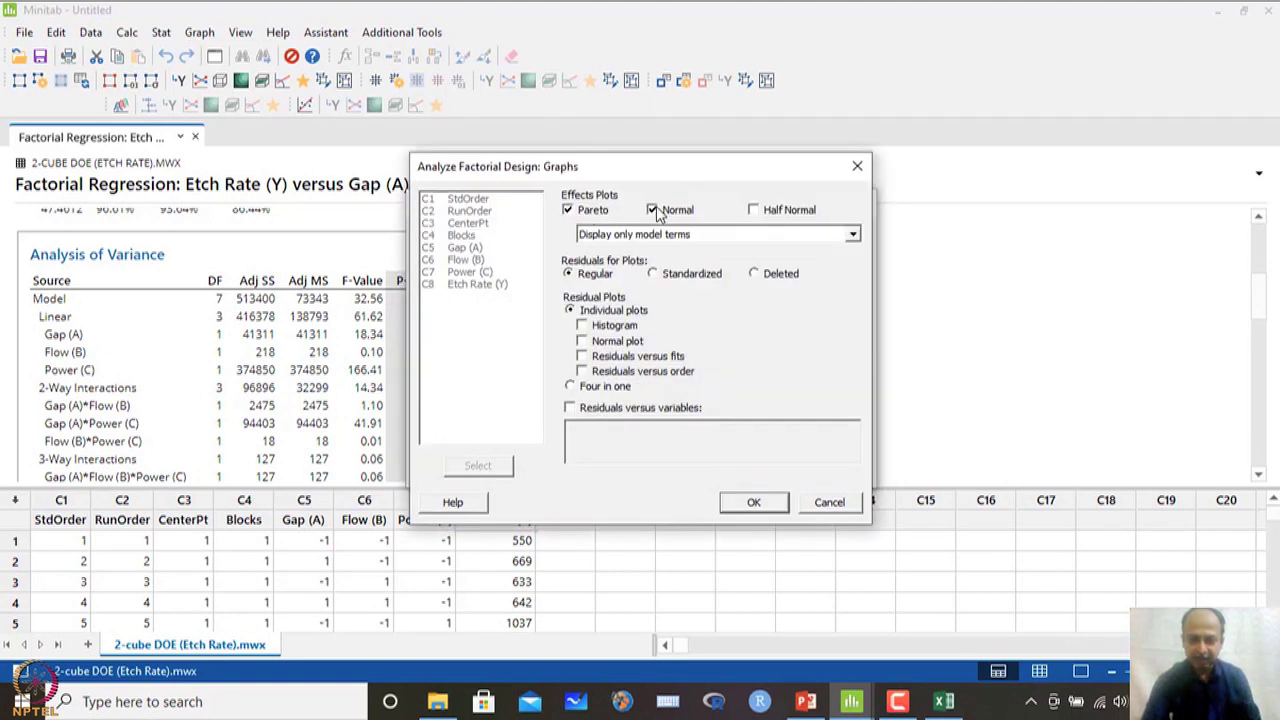
click(750, 503)
click(757, 469)
scroll(450, 345, down, 5)
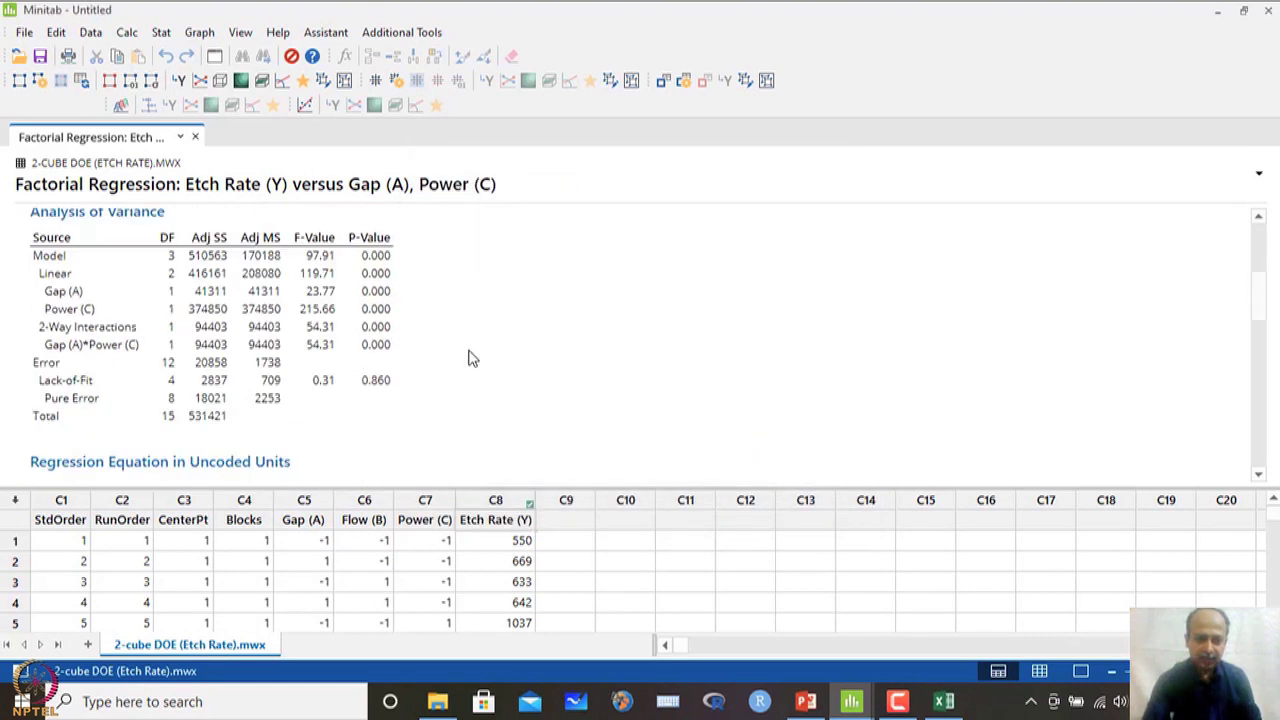
Step: Examine the Pareto chart of the standardized effects at full-screen size, then close it
scroll(472, 358, down, 5)
double_click(762, 292)
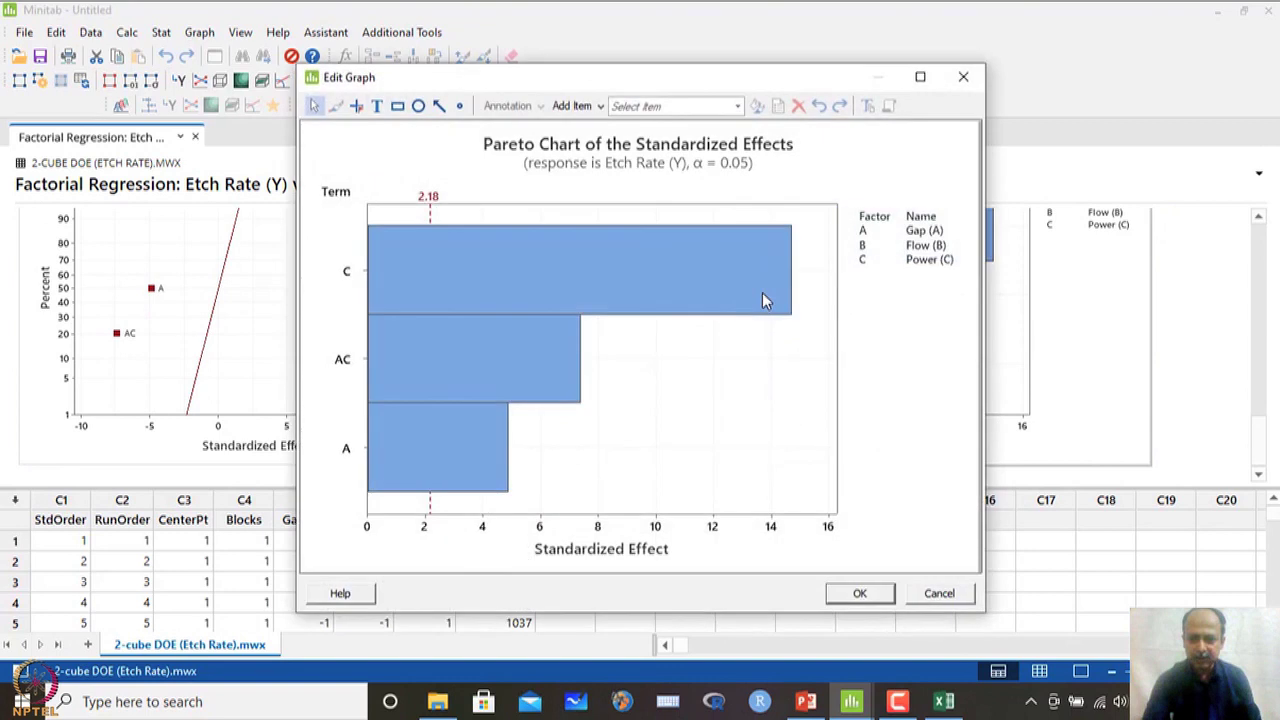
click(920, 77)
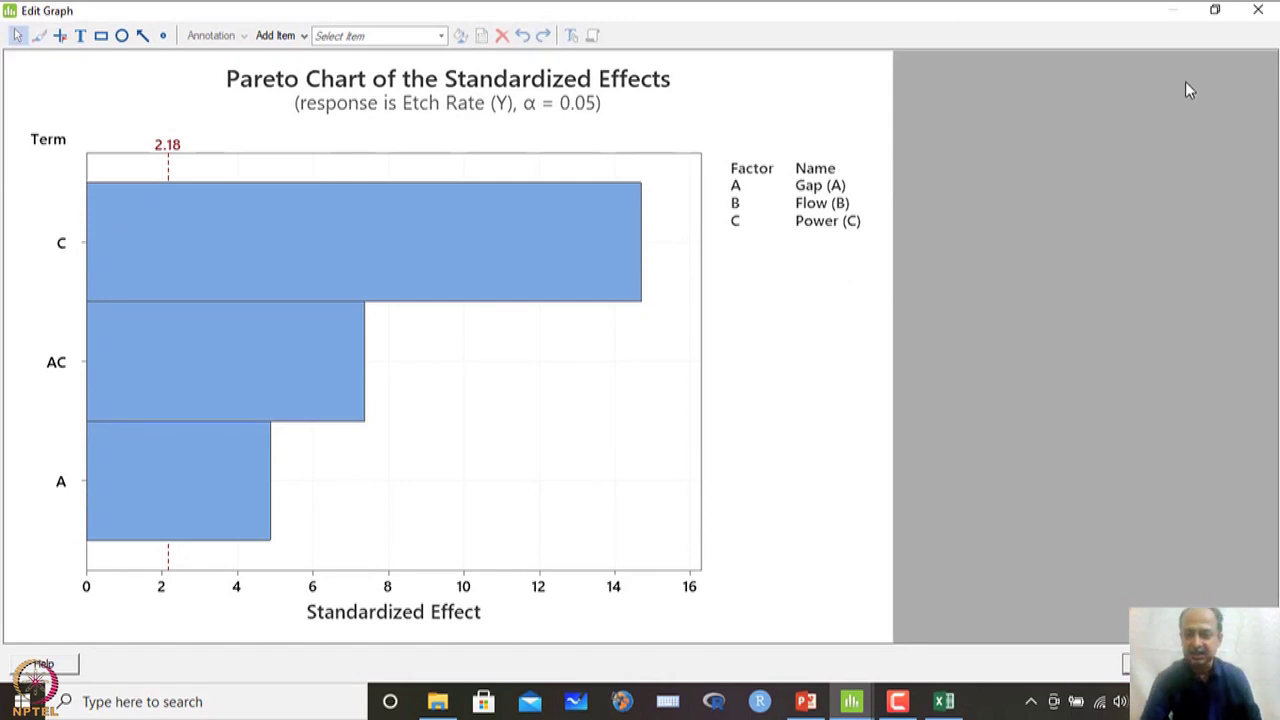
click(1258, 12)
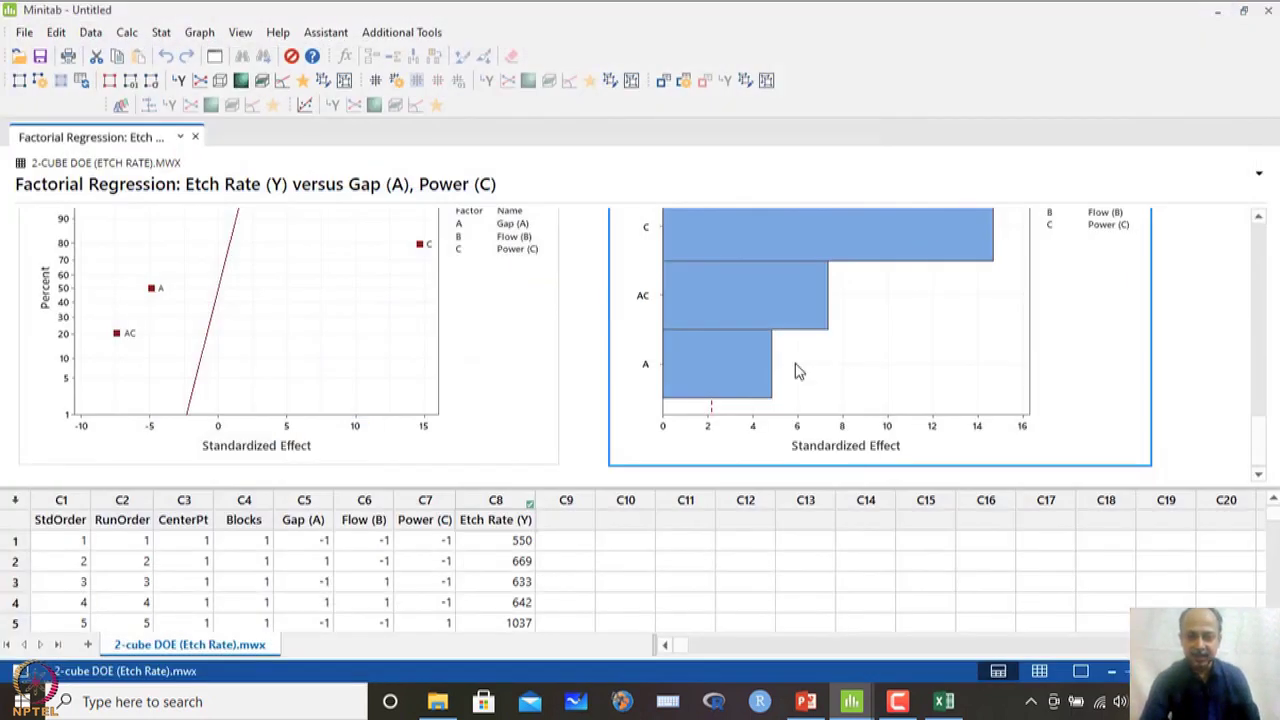
Step: Examine the normal plot of the standardized effects at full-screen size, then close it
double_click(393, 342)
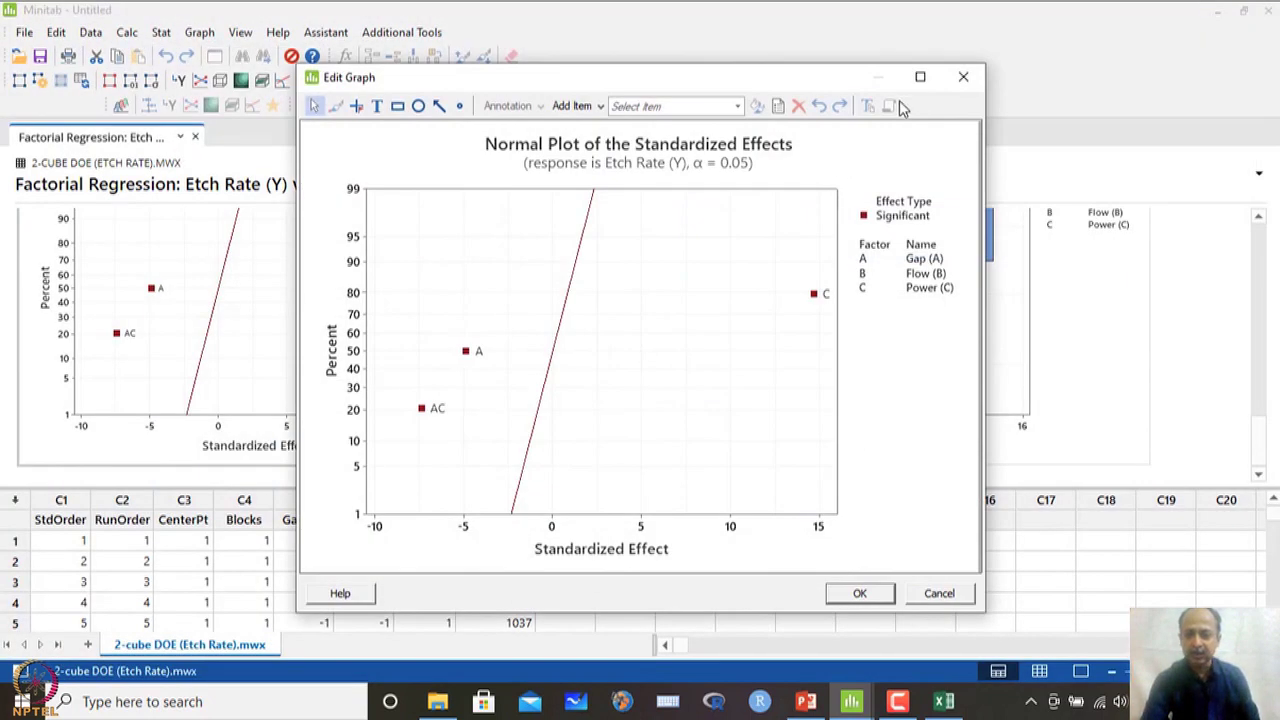
click(918, 78)
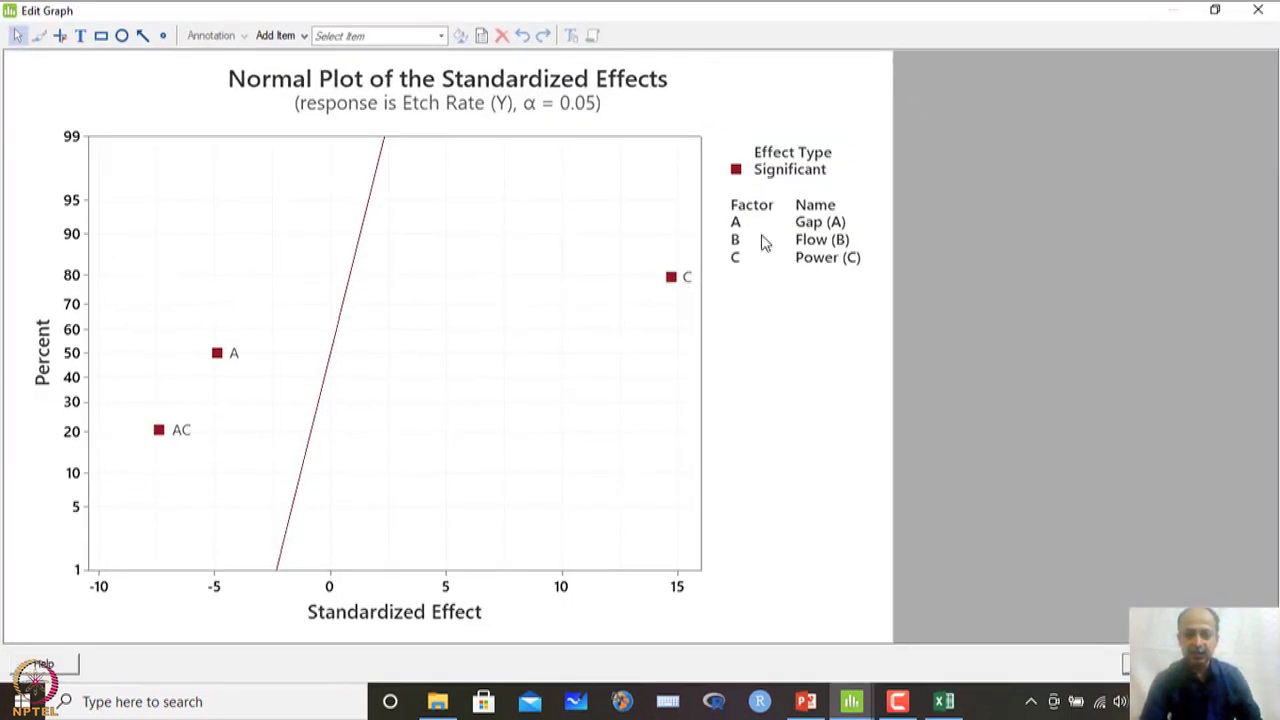
click(1258, 10)
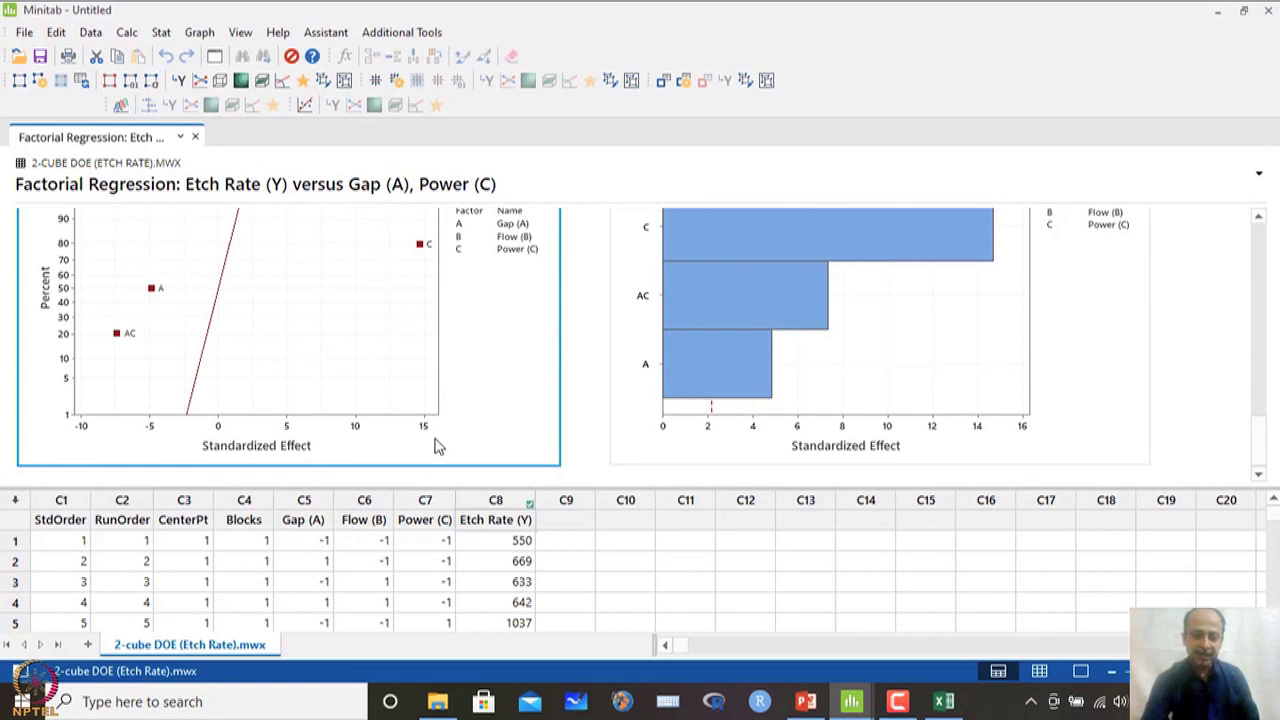
Step: Copy the Regression Equation in Uncoded Units section of the reduced model as a picture
scroll(443, 432, up, 10)
scroll(446, 432, down, 3)
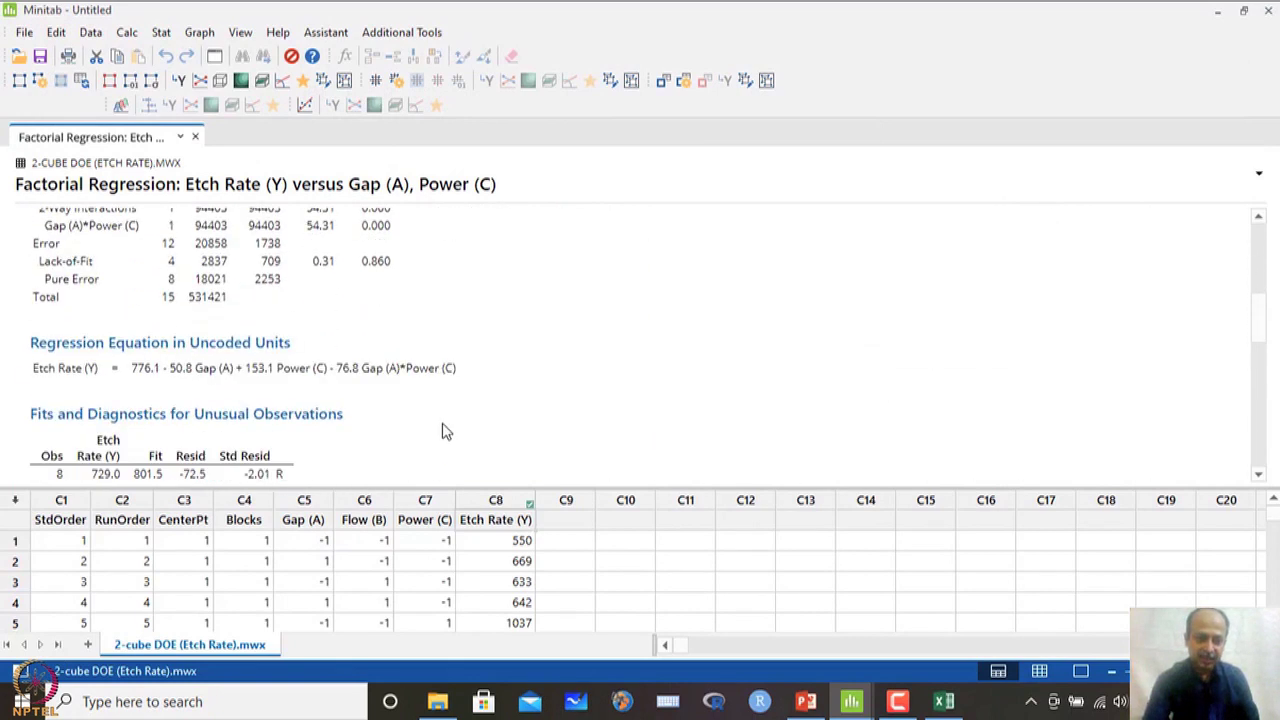
click(498, 338)
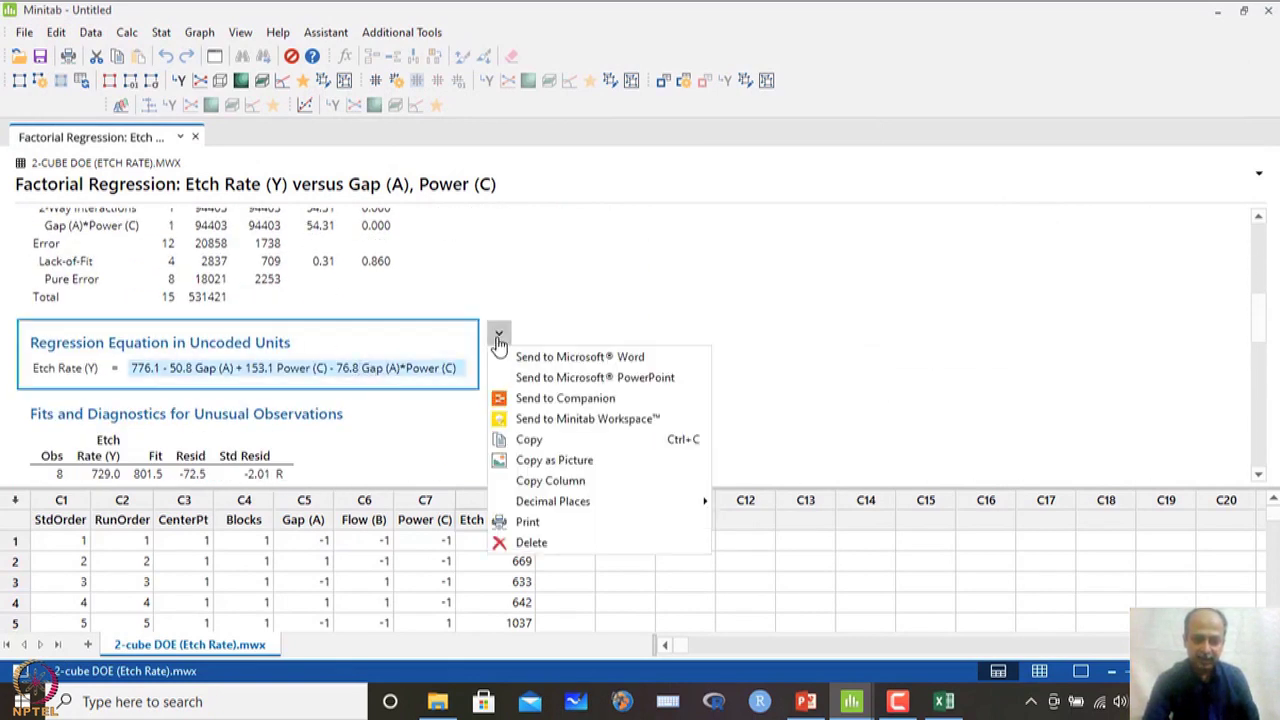
click(546, 461)
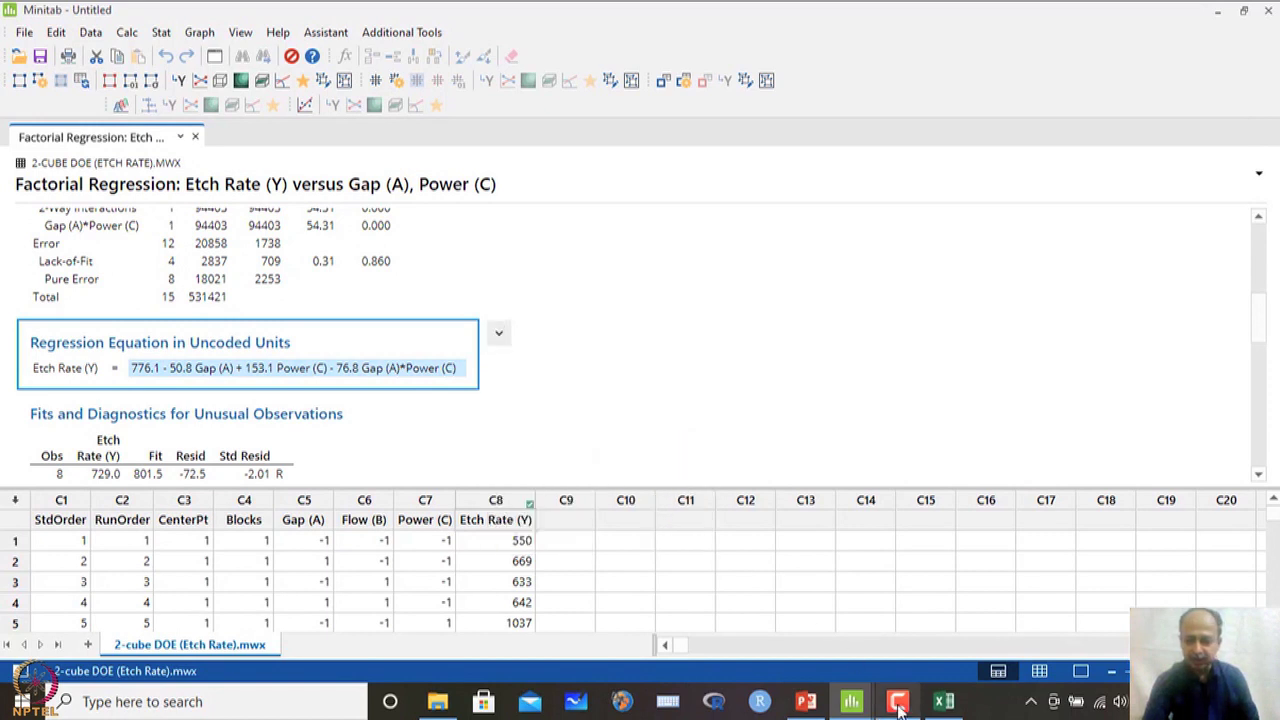
Step: Switch to the Excel workbook, paste the regression equation picture, enlarge it, and place it directly below the Analysis of Variance picture
click(944, 701)
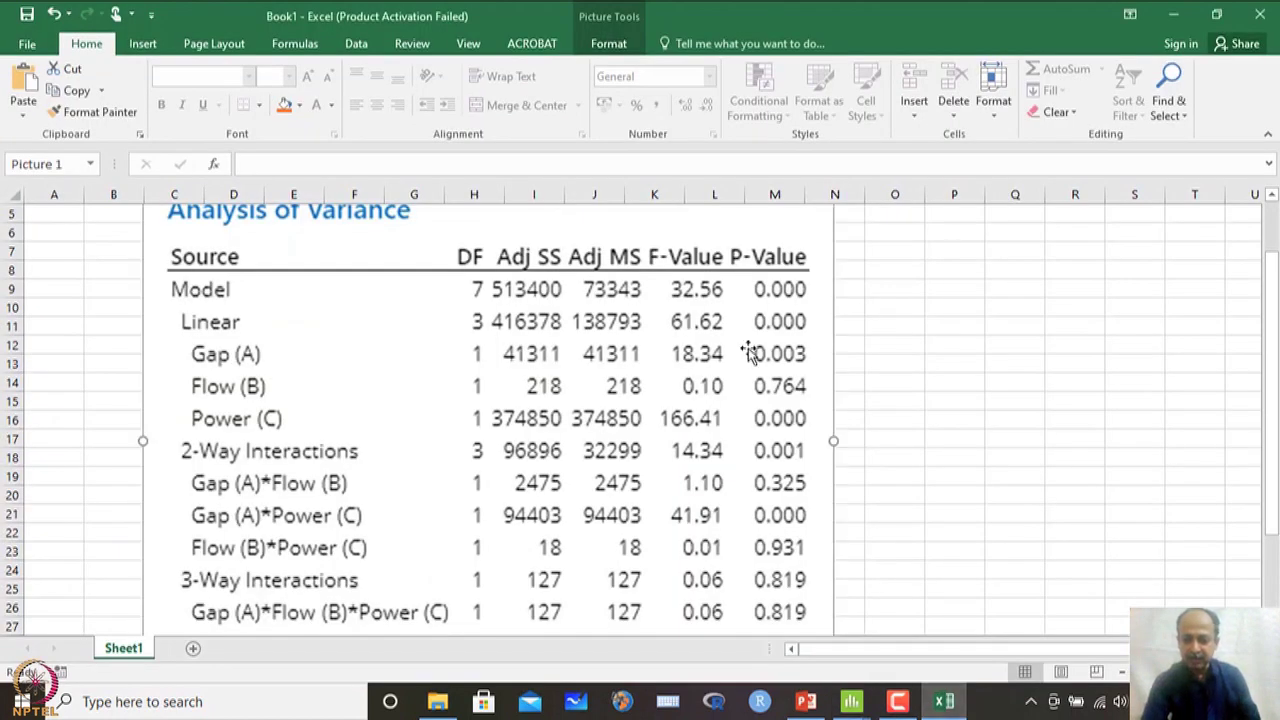
scroll(774, 423, down, 7)
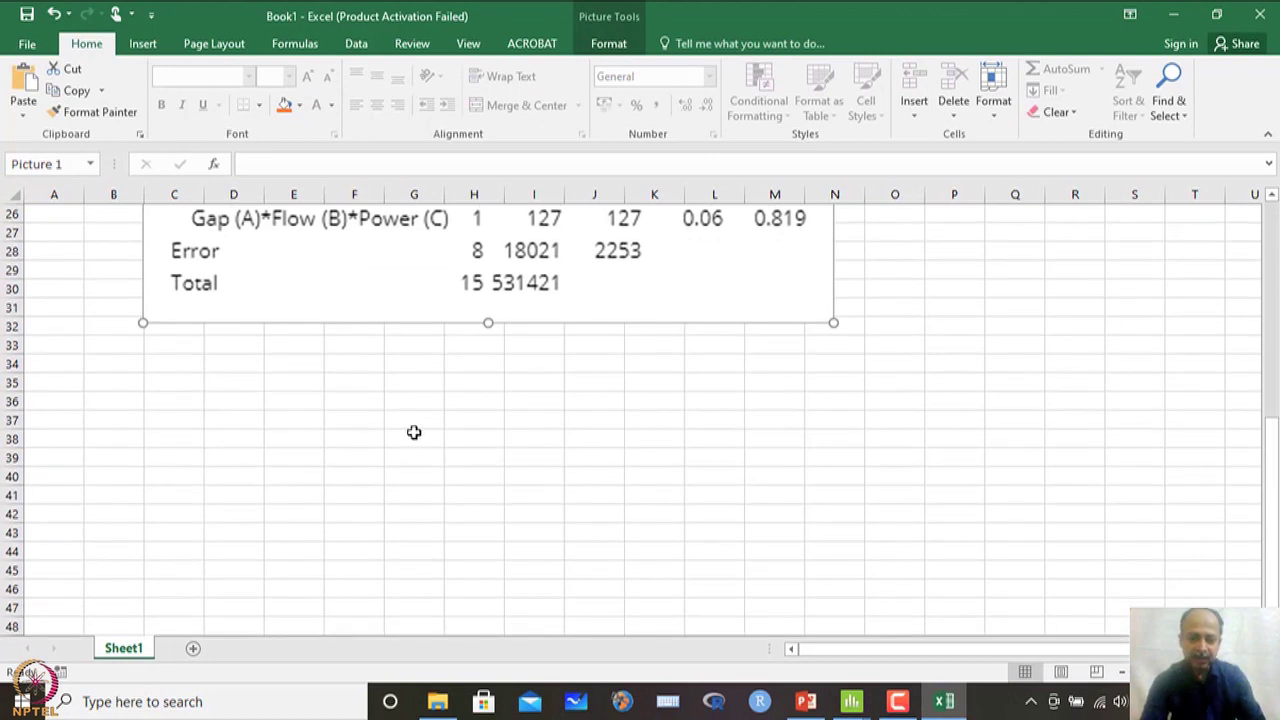
click(365, 420)
key(ctrl+v)
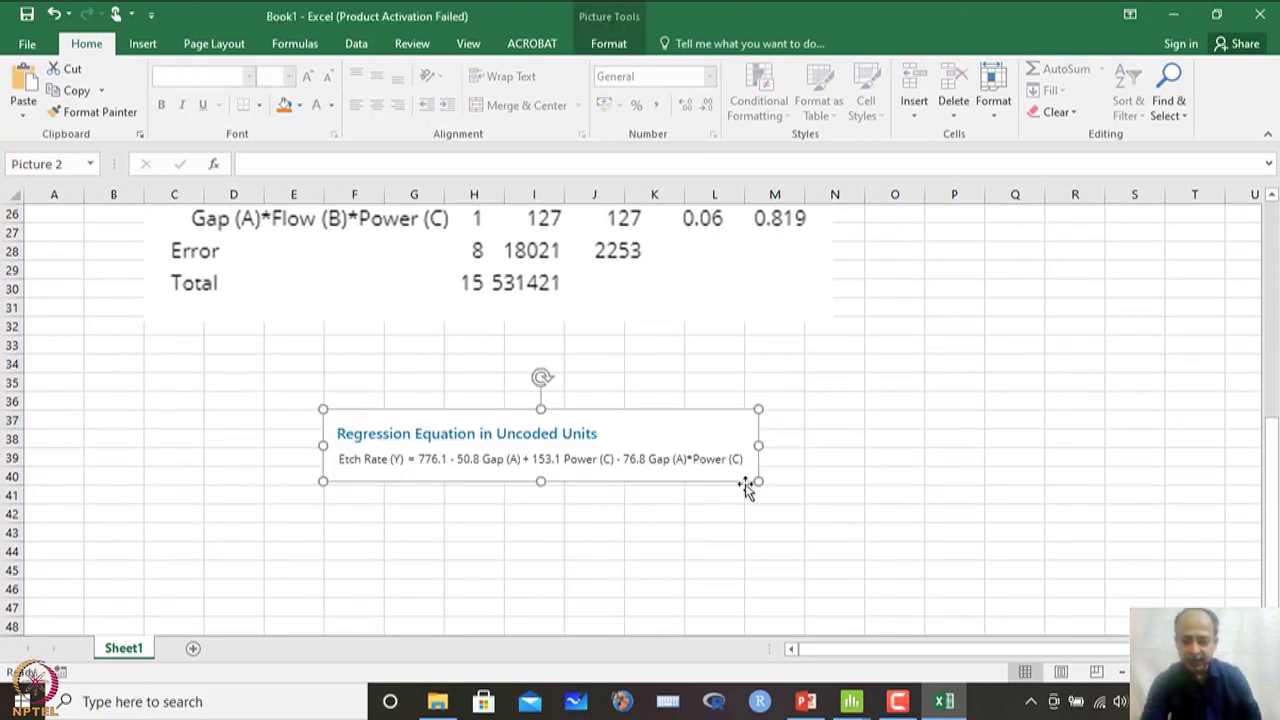
drag(757, 479, 920, 540)
drag(723, 374, 556, 292)
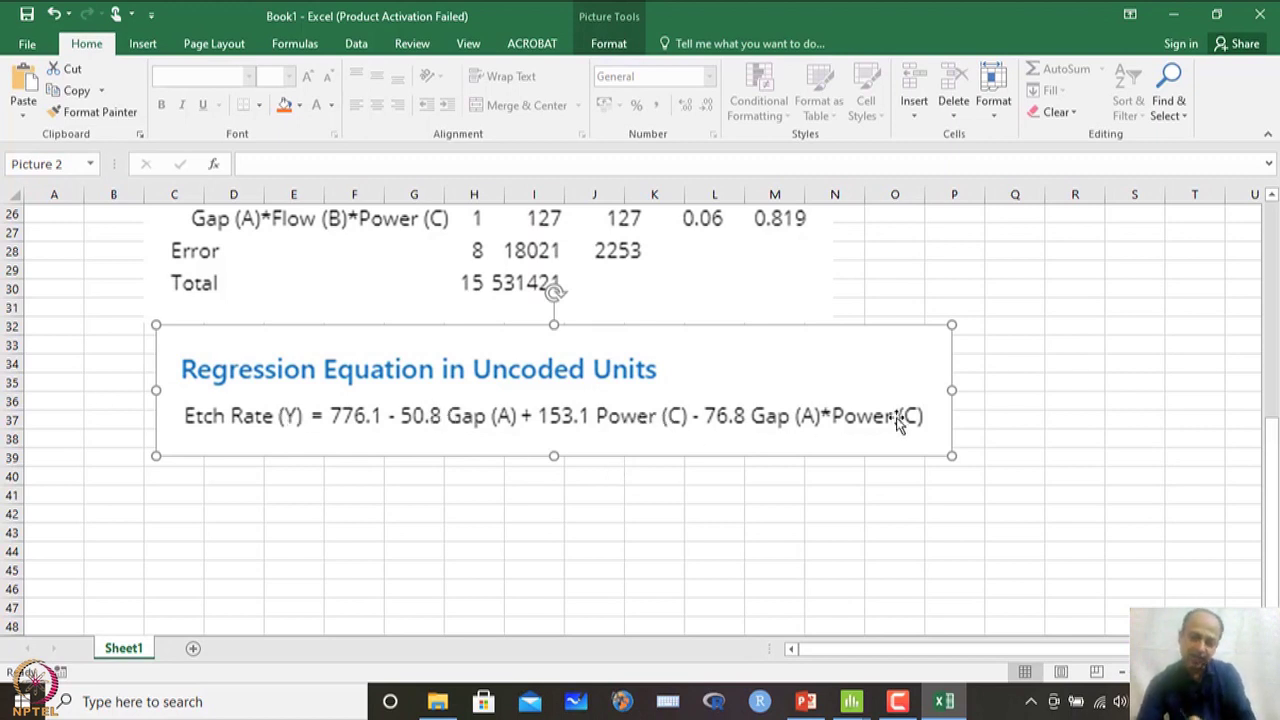
Step: Switch back to the Minitab window with the reduced factorial regression output
click(851, 698)
click(702, 644)
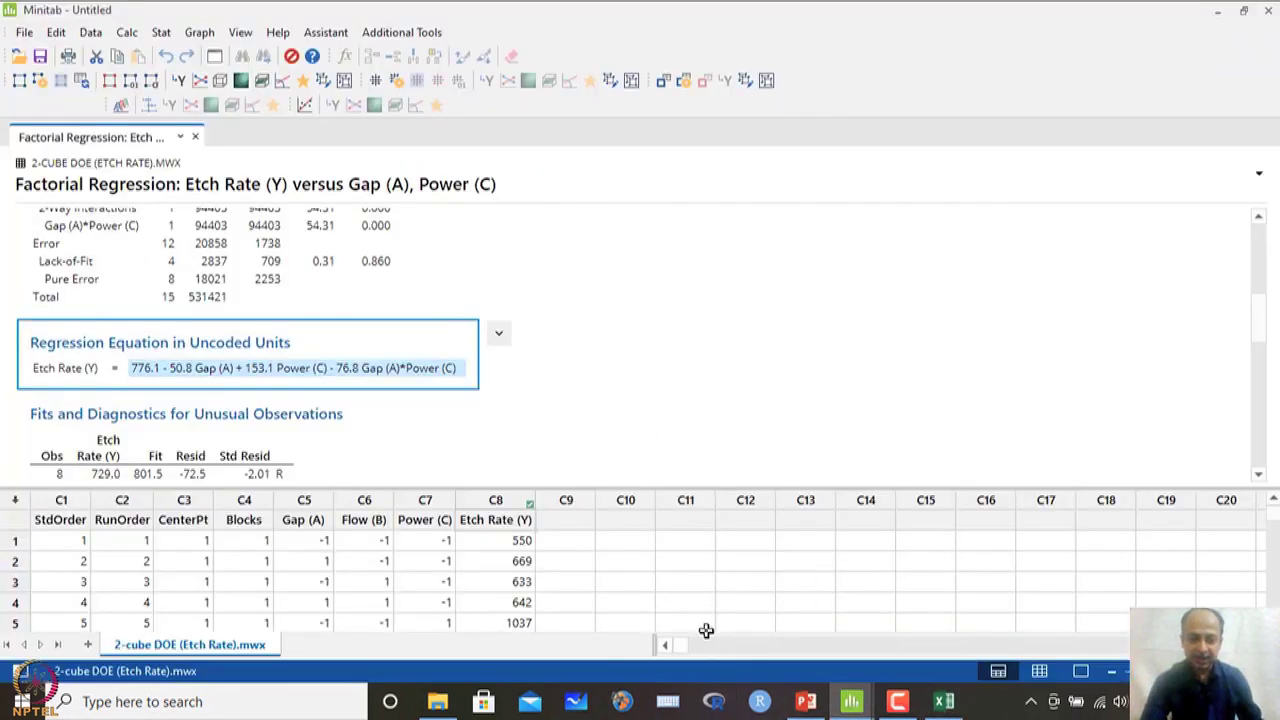
Step: Copy the Analysis of Variance table of the reduced model as a picture
scroll(509, 291, up, 3)
click(385, 309)
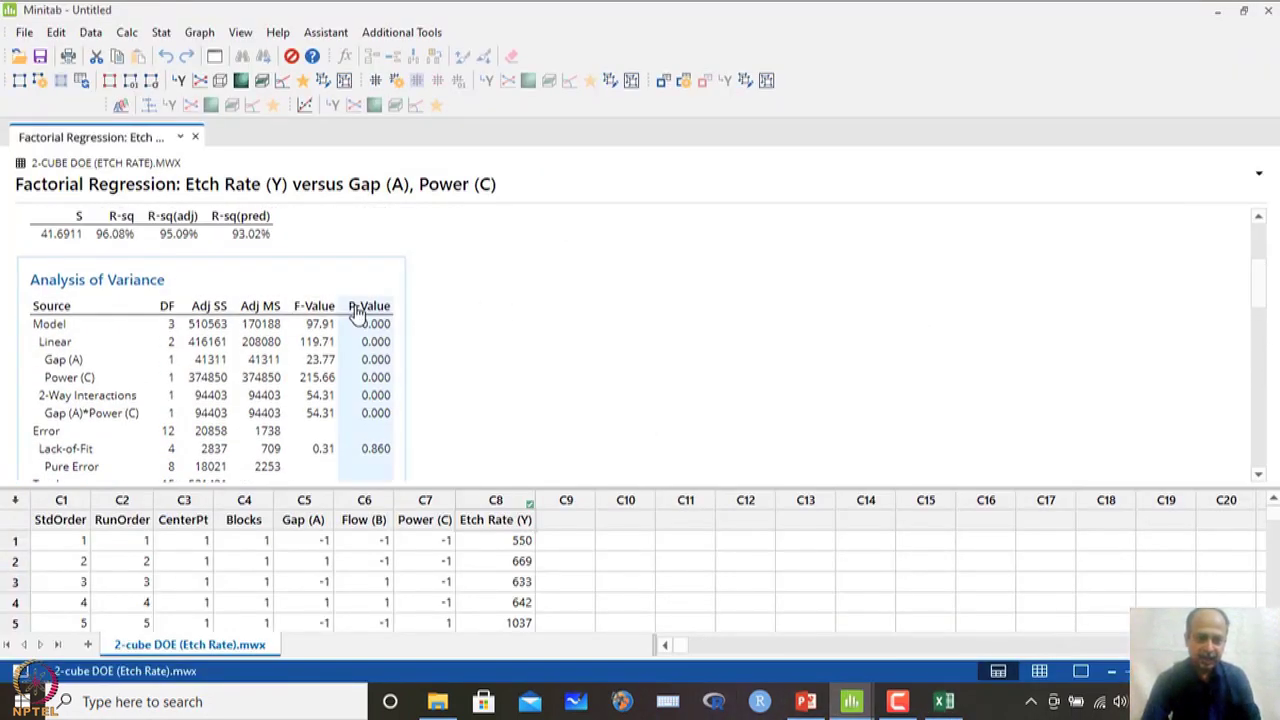
click(428, 272)
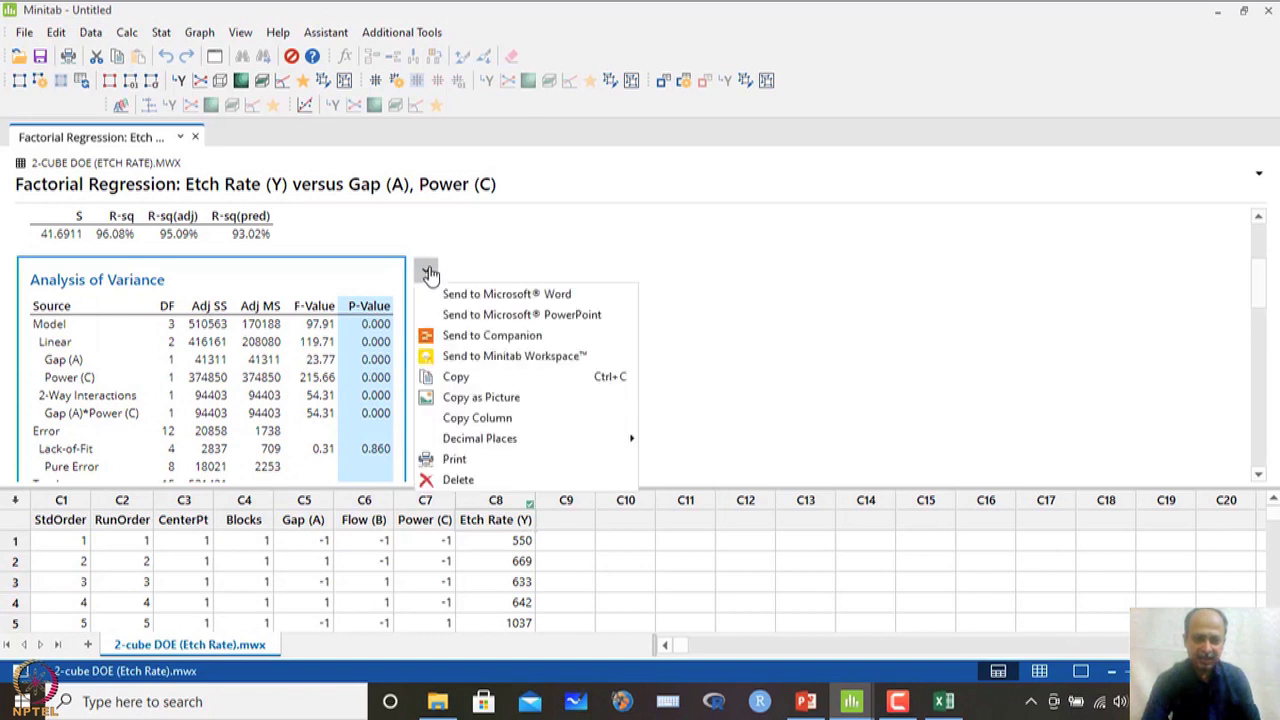
click(481, 397)
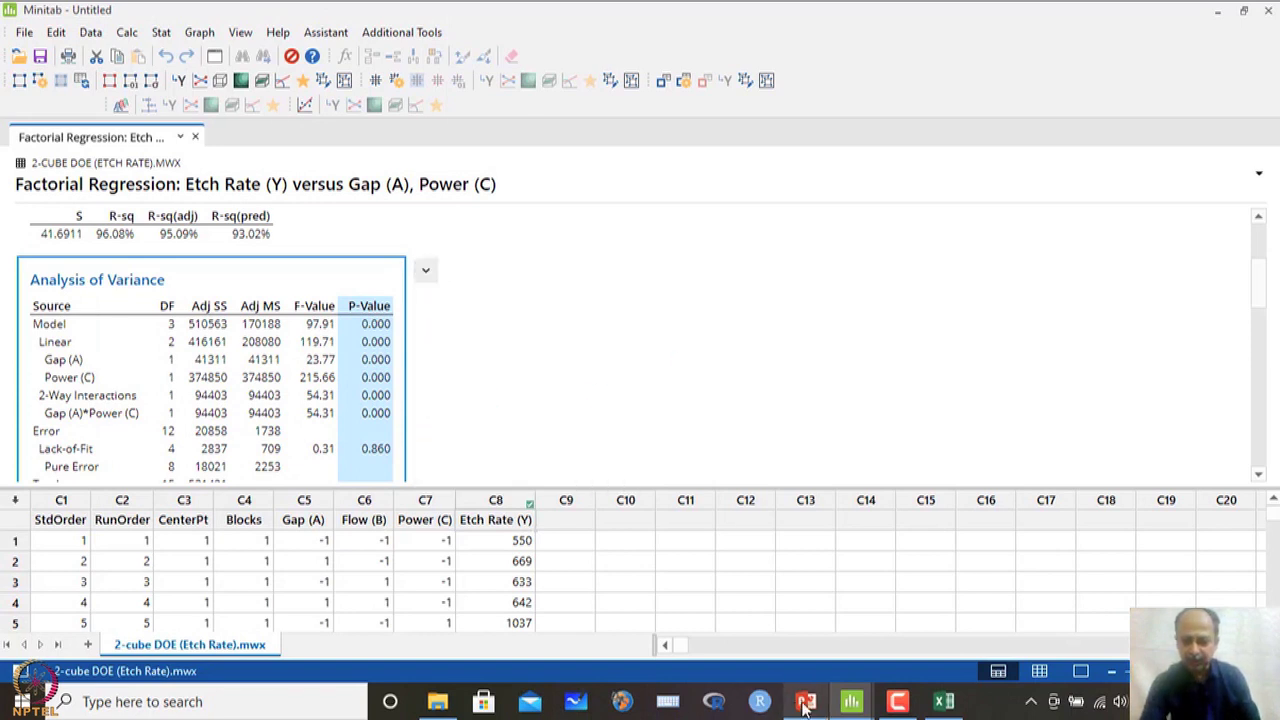
Step: Switch to the Excel workbook, paste the reduced model's Analysis of Variance picture, enlarge it, and place it below the regression equation picture
click(940, 702)
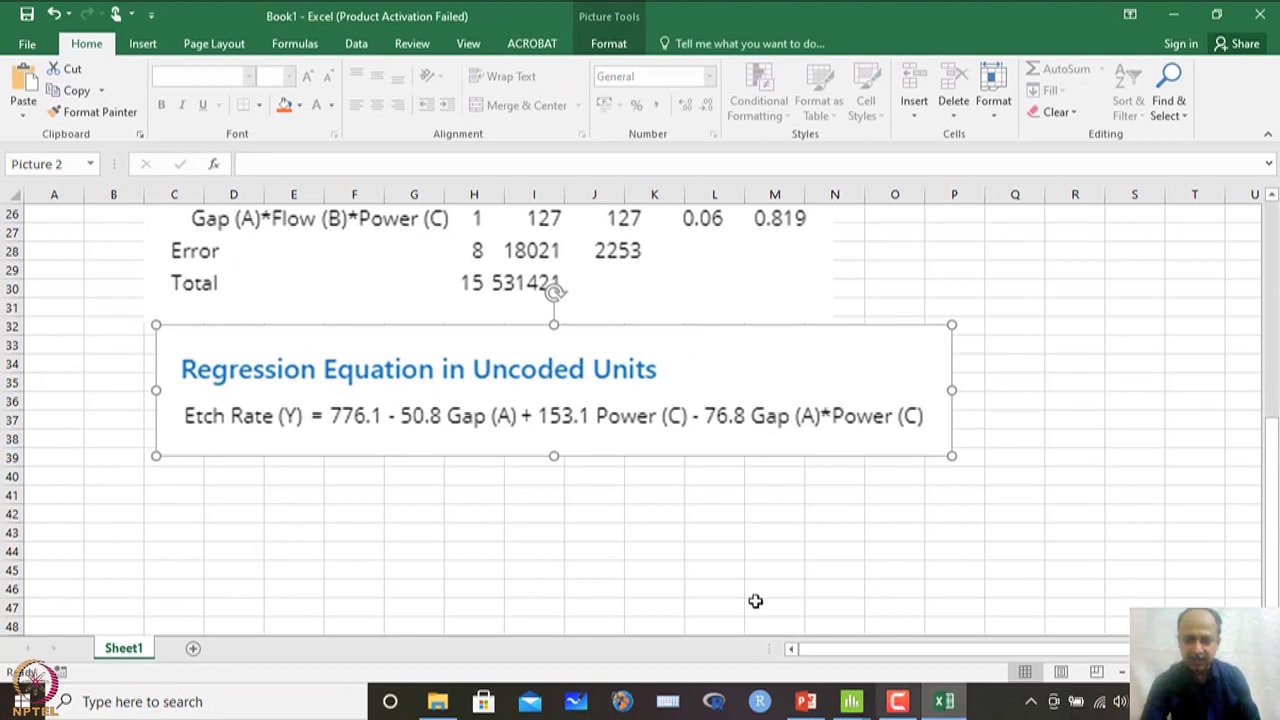
click(311, 527)
key(ctrl+v)
scroll(509, 523, down, 5)
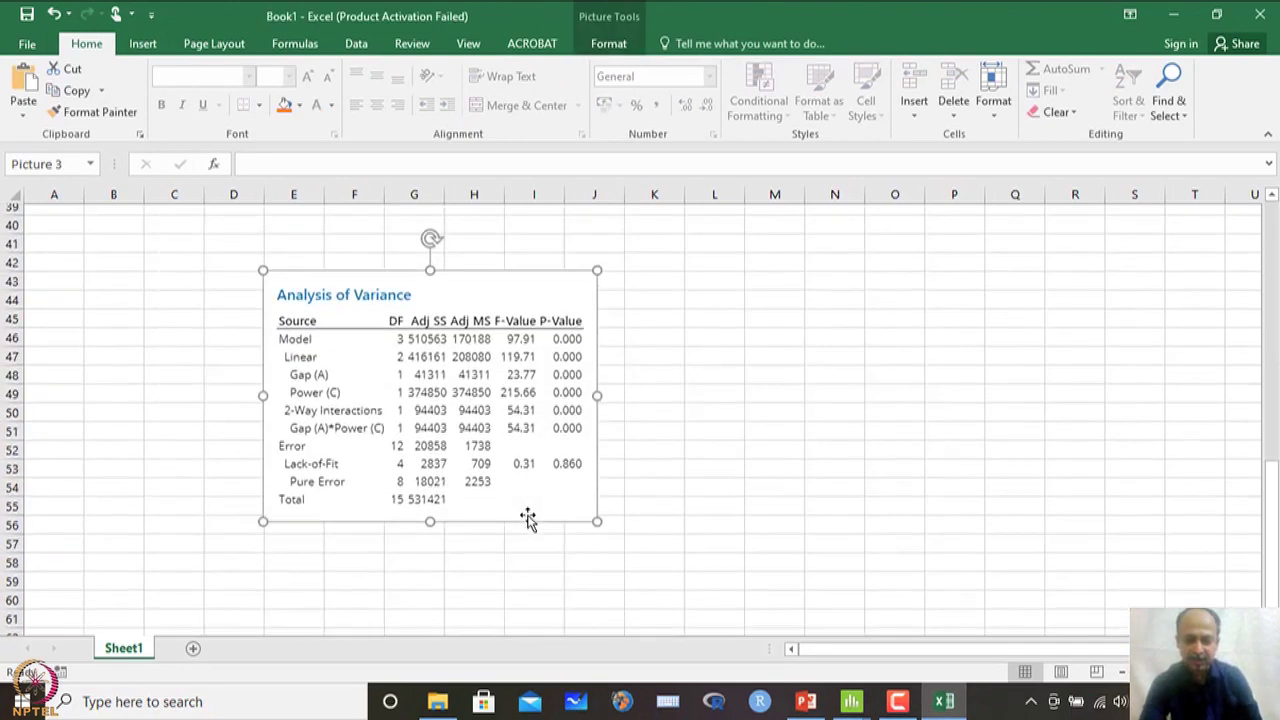
drag(591, 489, 751, 608)
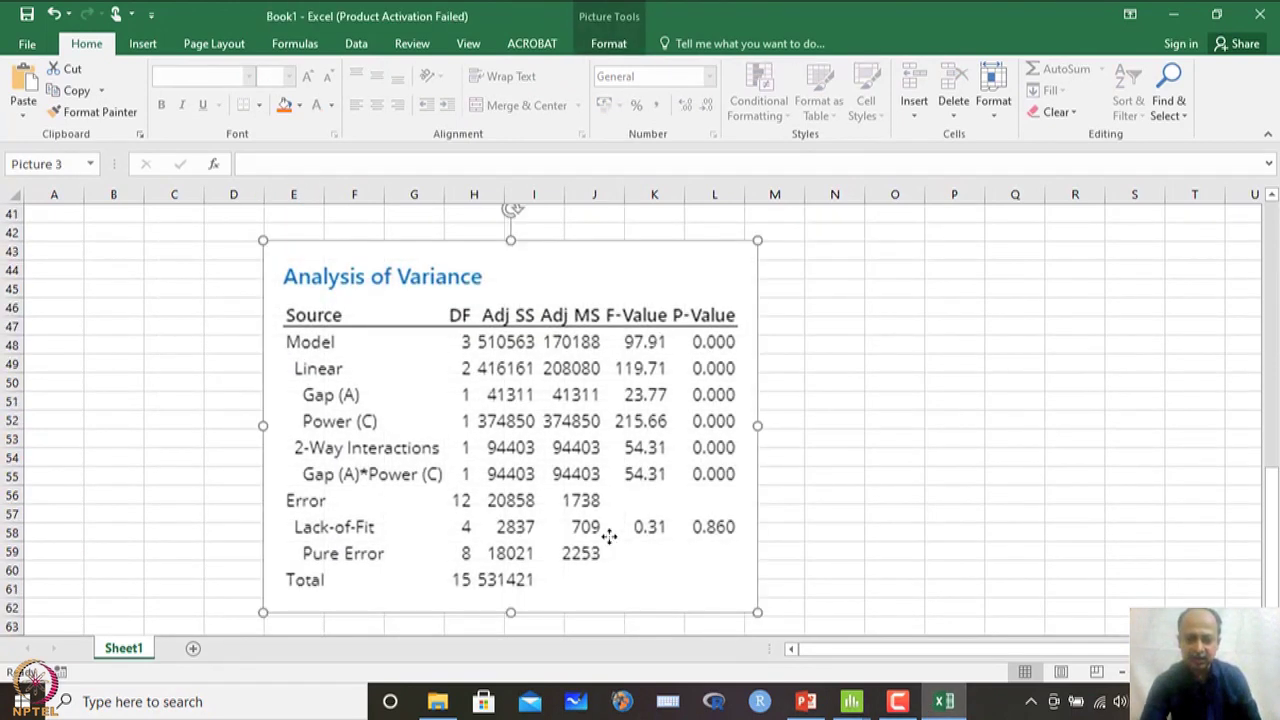
drag(608, 534, 598, 502)
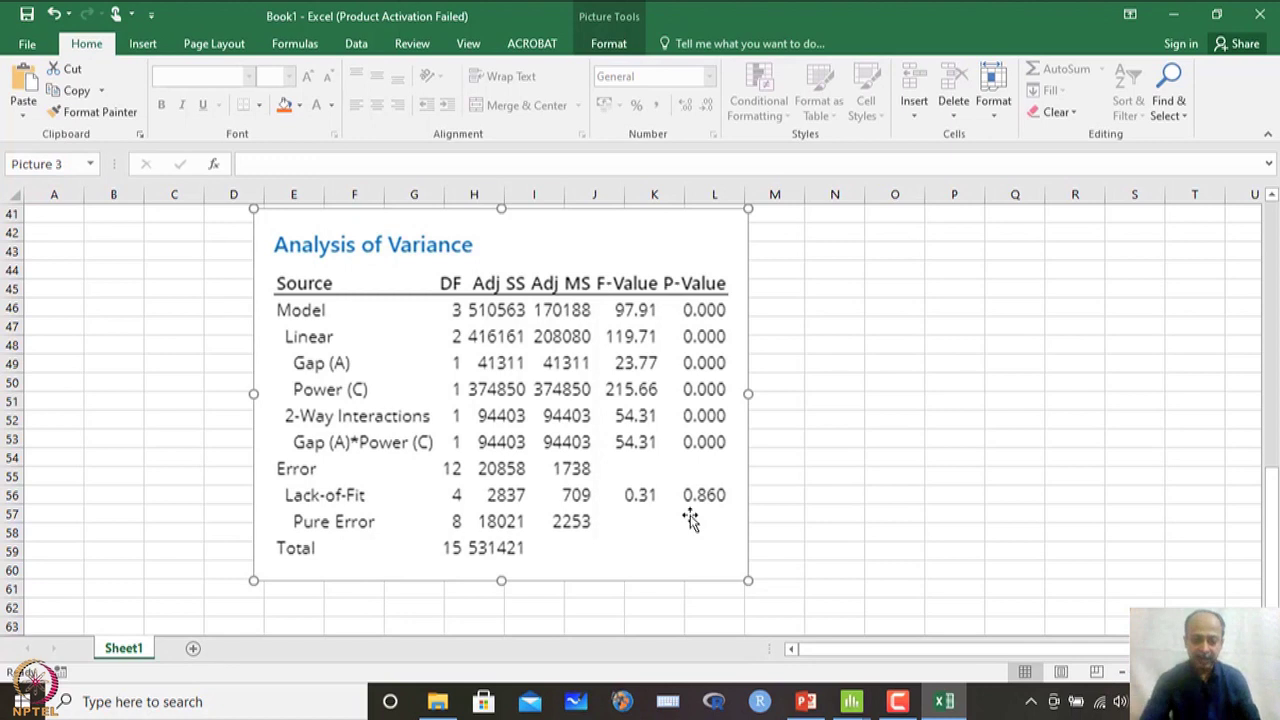
scroll(883, 434, up, 4)
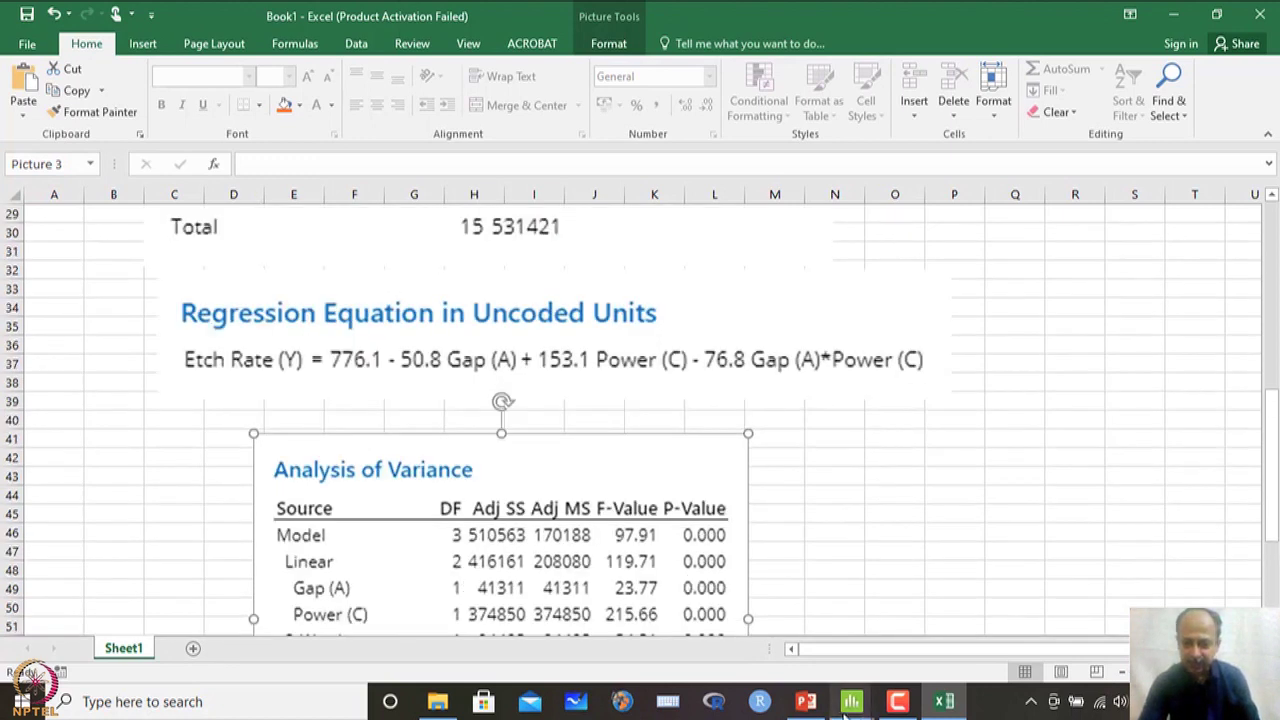
Step: Switch back to Minitab and copy the Model Summary table of the reduced model as a picture
mouse_move(848, 703)
click(650, 605)
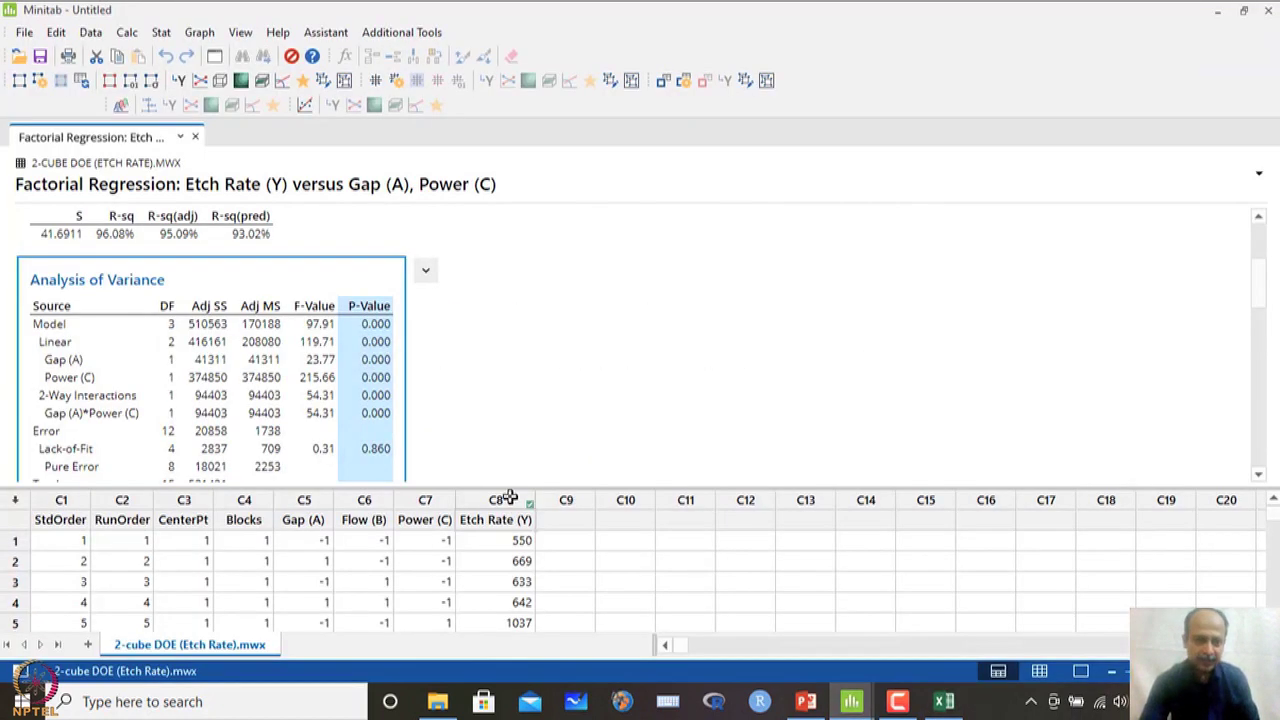
scroll(278, 302, up, 2)
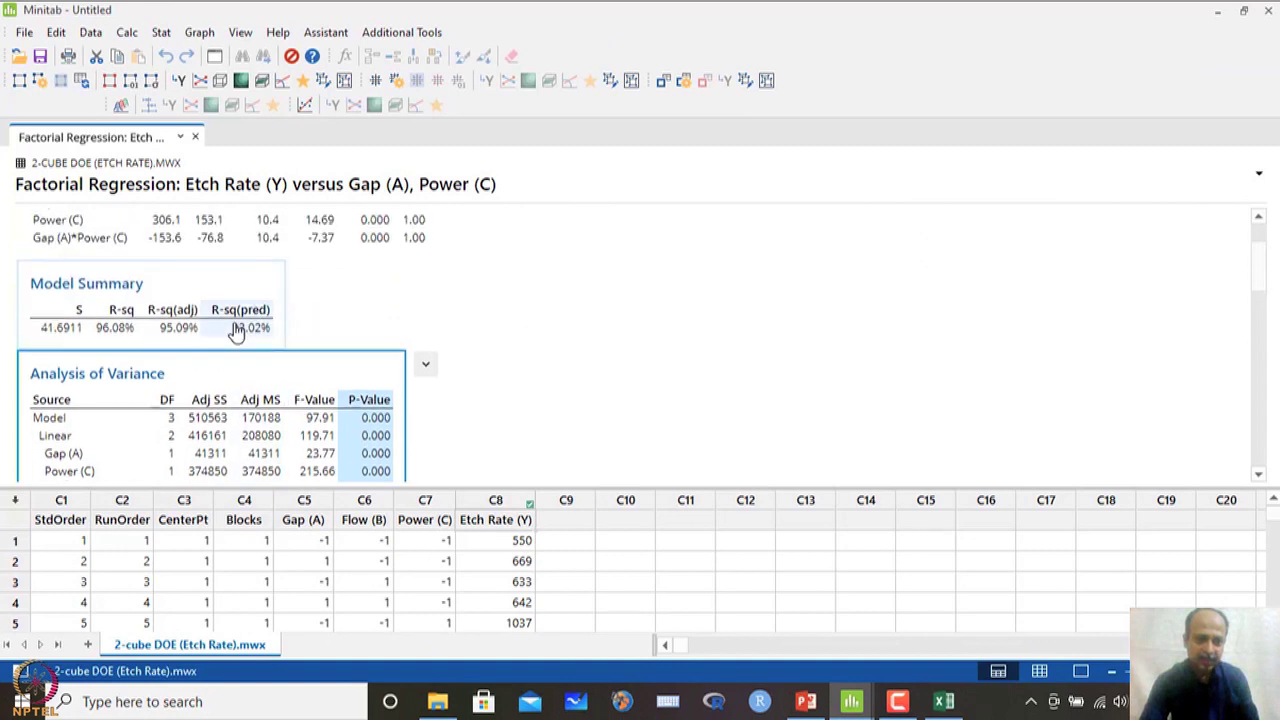
click(305, 274)
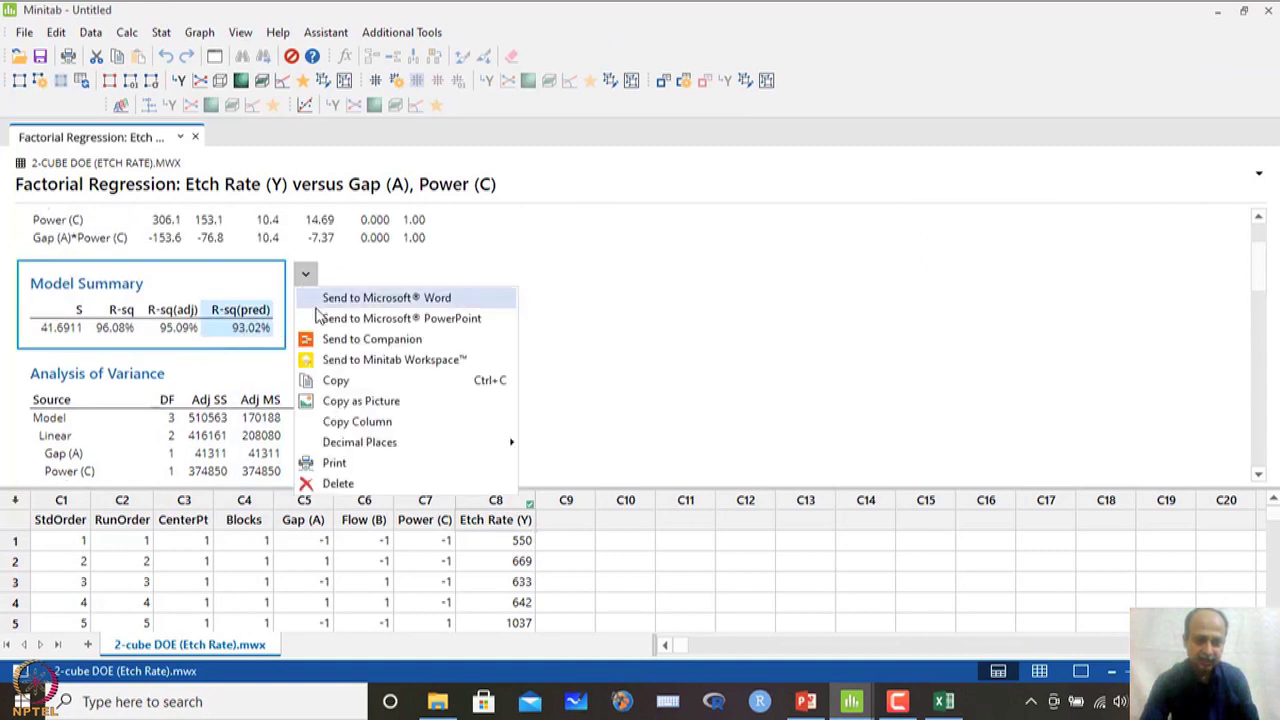
click(362, 400)
Step: Switch to Excel, paste the Model Summary picture, enlarge it, and place it beside the reduced model's Analysis of Variance picture
click(943, 701)
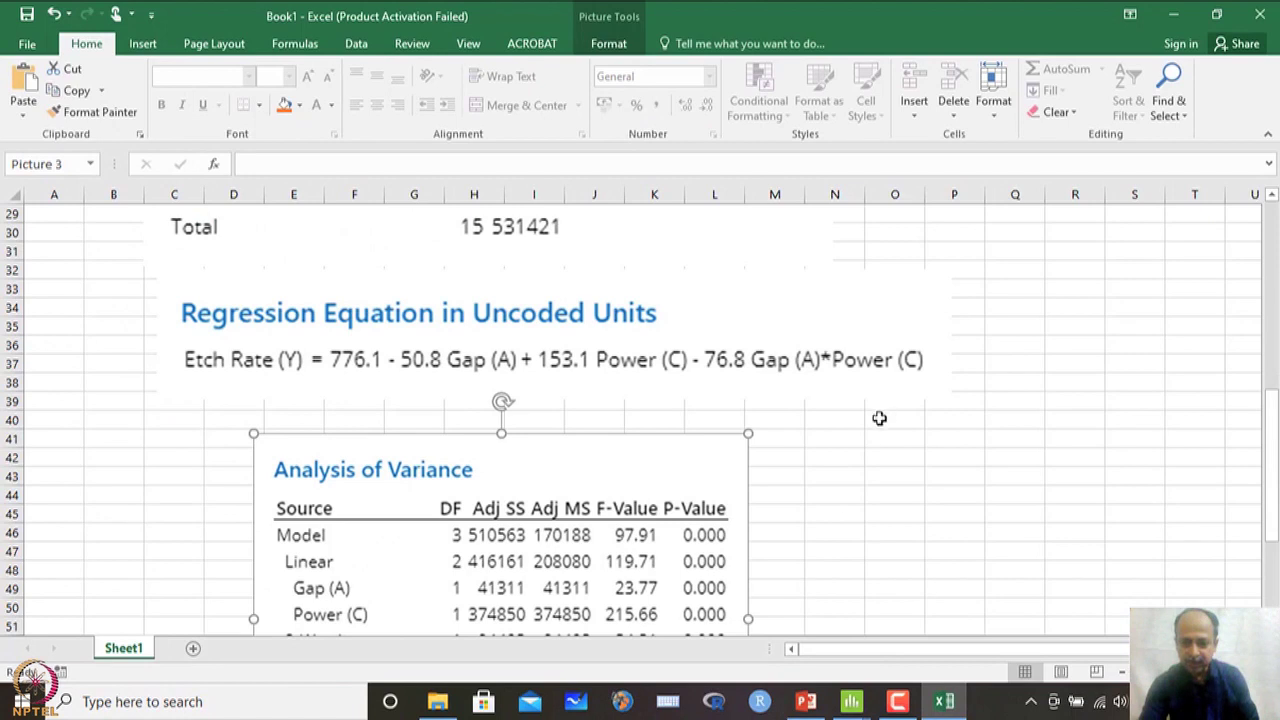
click(866, 458)
key(ctrl+v)
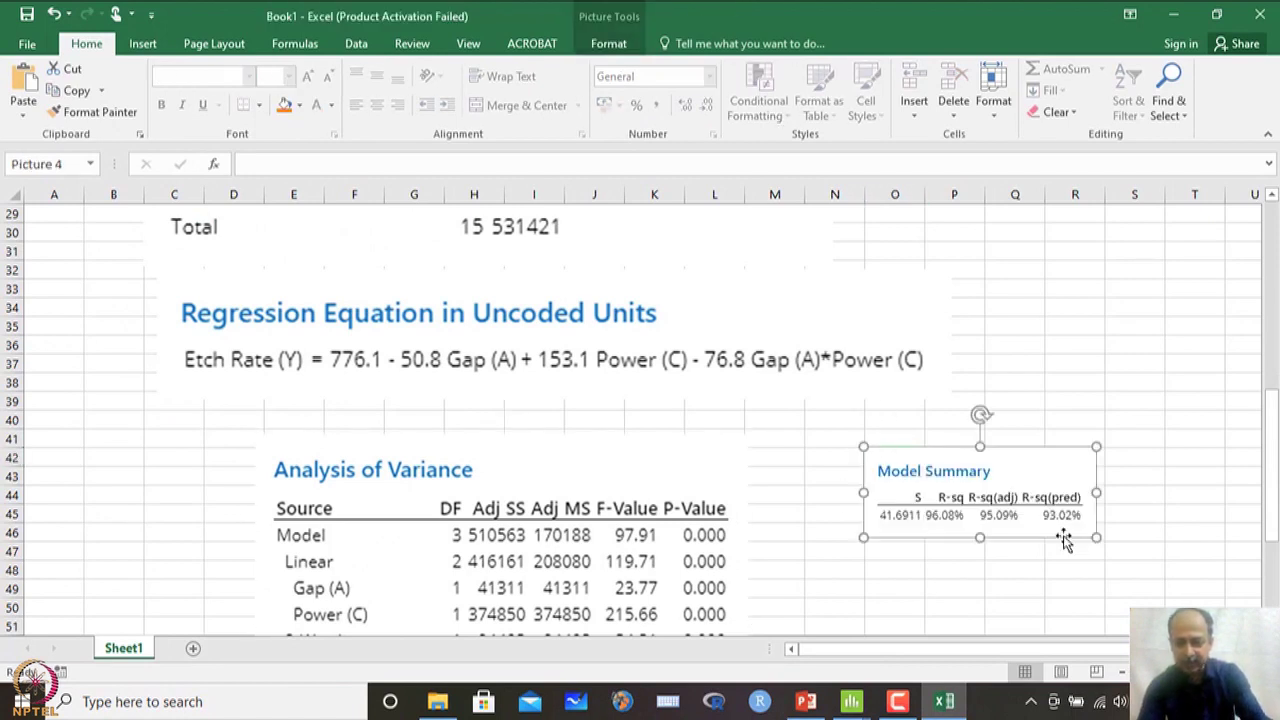
drag(1099, 538, 1260, 600)
drag(1075, 590, 997, 570)
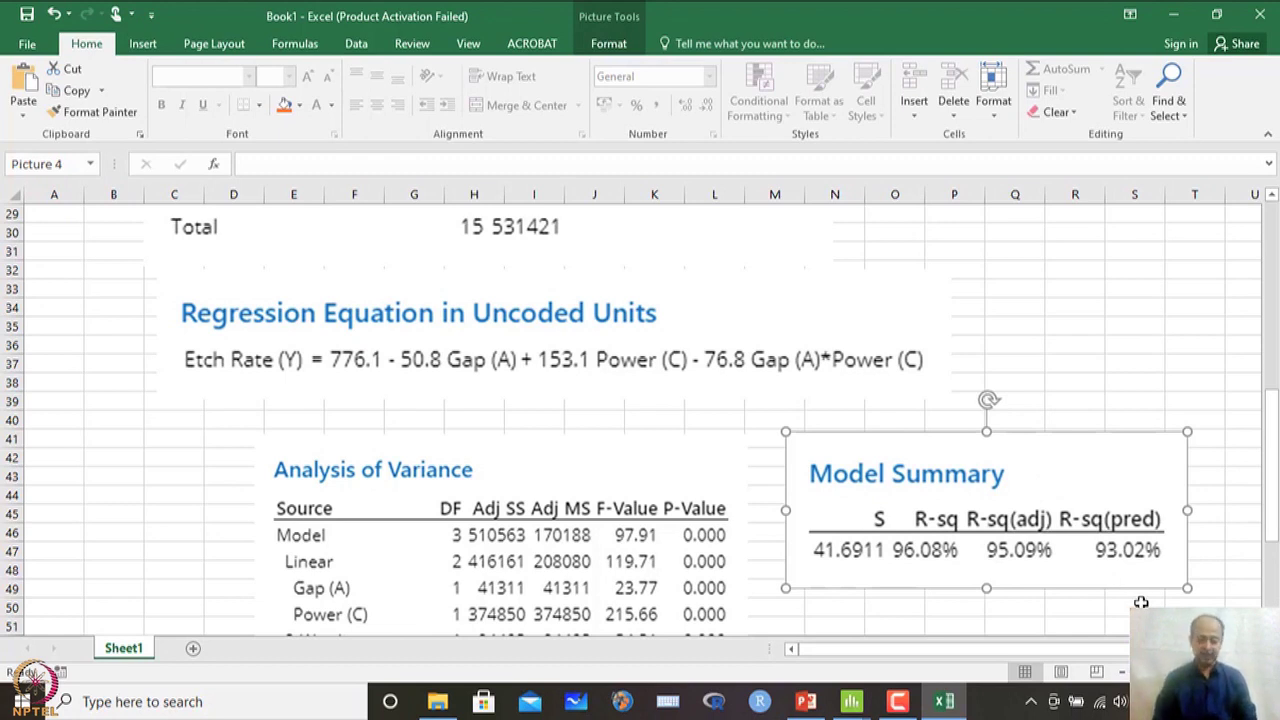
Step: Switch back to Minitab and open the Factorial Plots setup for the factorial design, accepting its options with a blank title
click(851, 701)
click(663, 642)
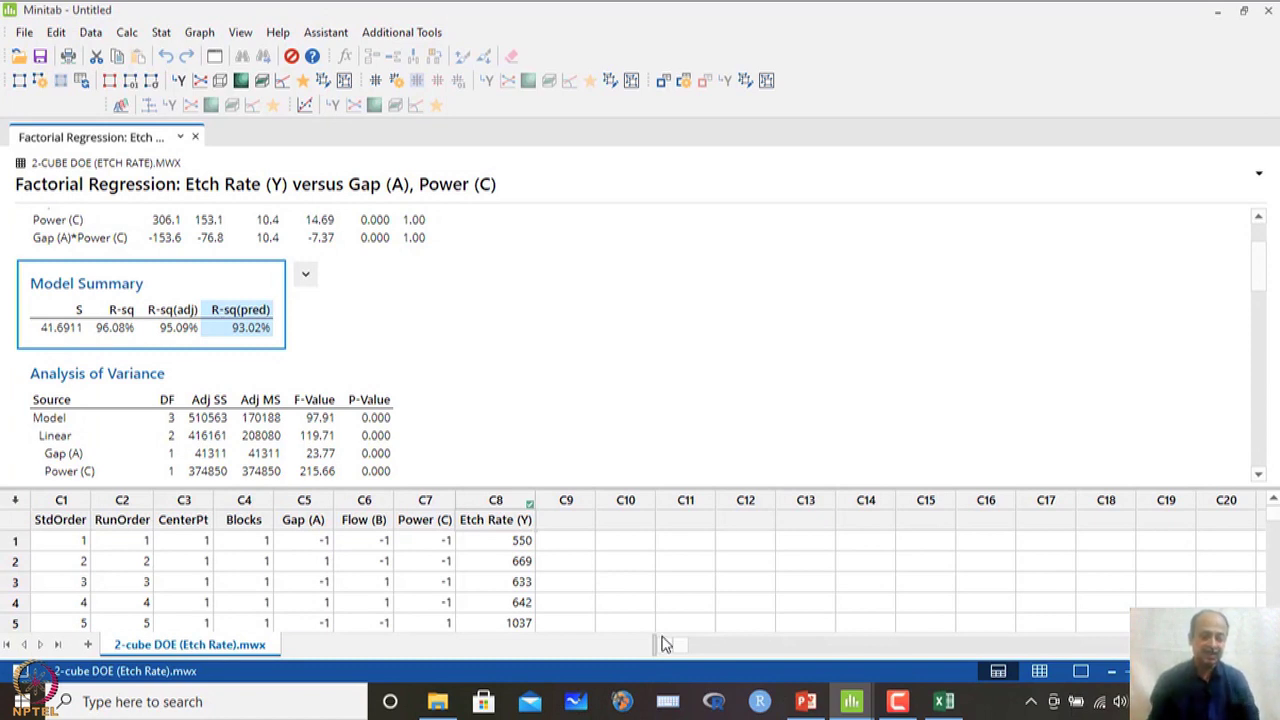
click(161, 33)
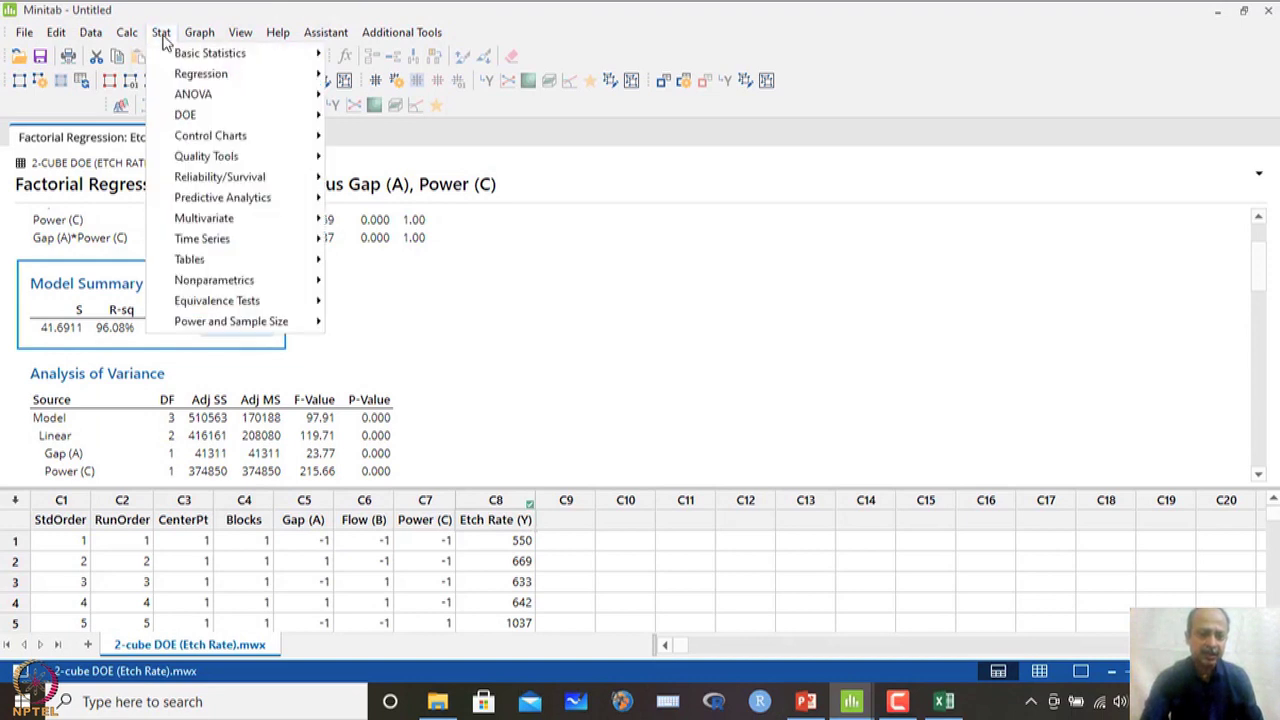
mouse_move(186, 116)
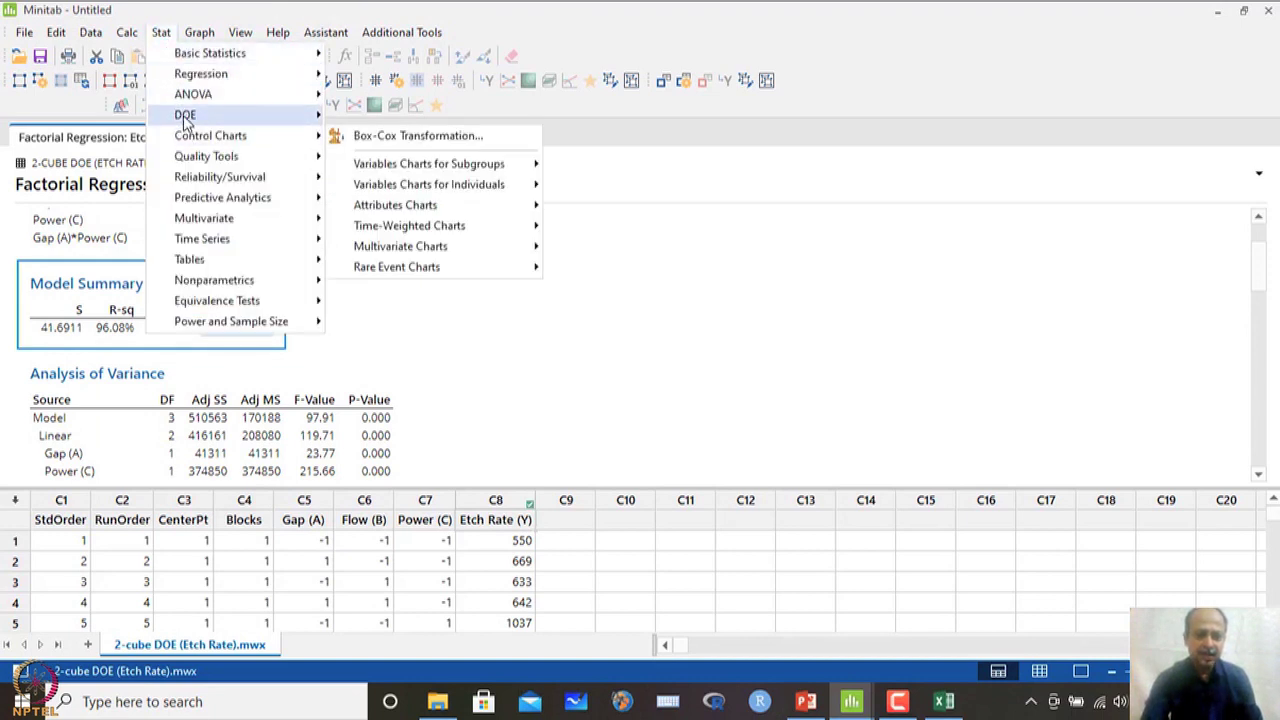
mouse_move(396, 138)
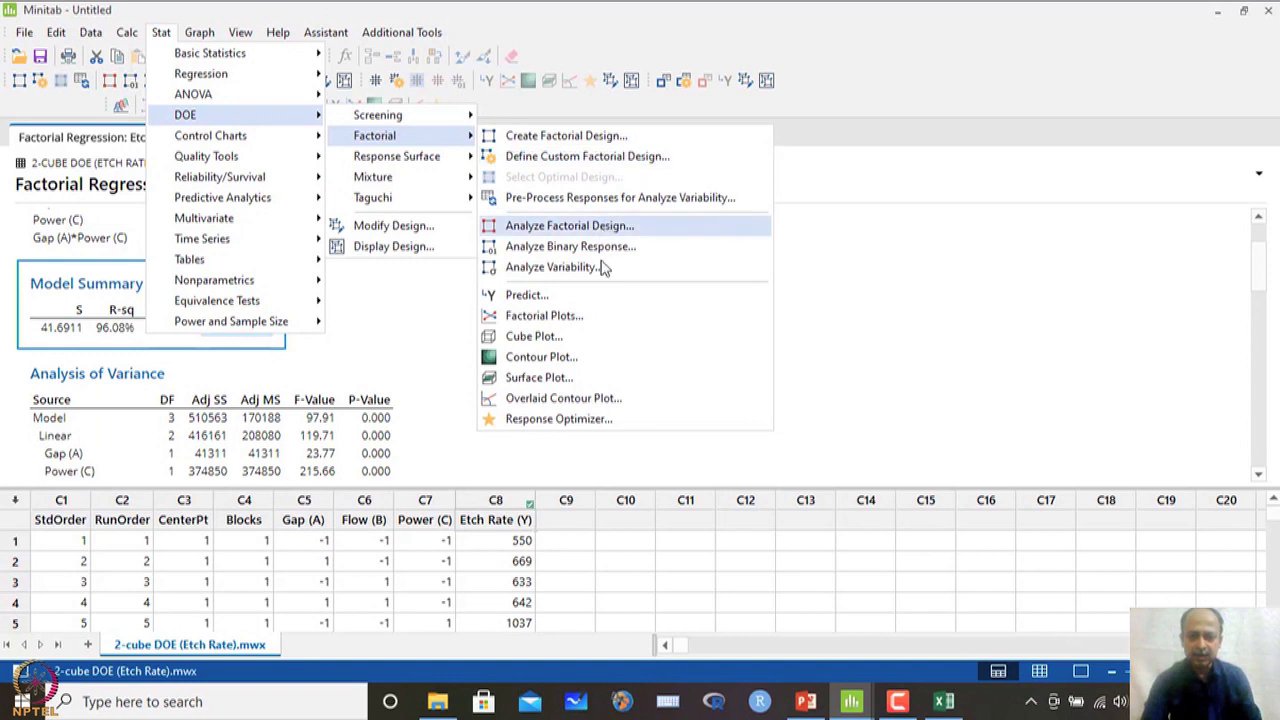
click(580, 317)
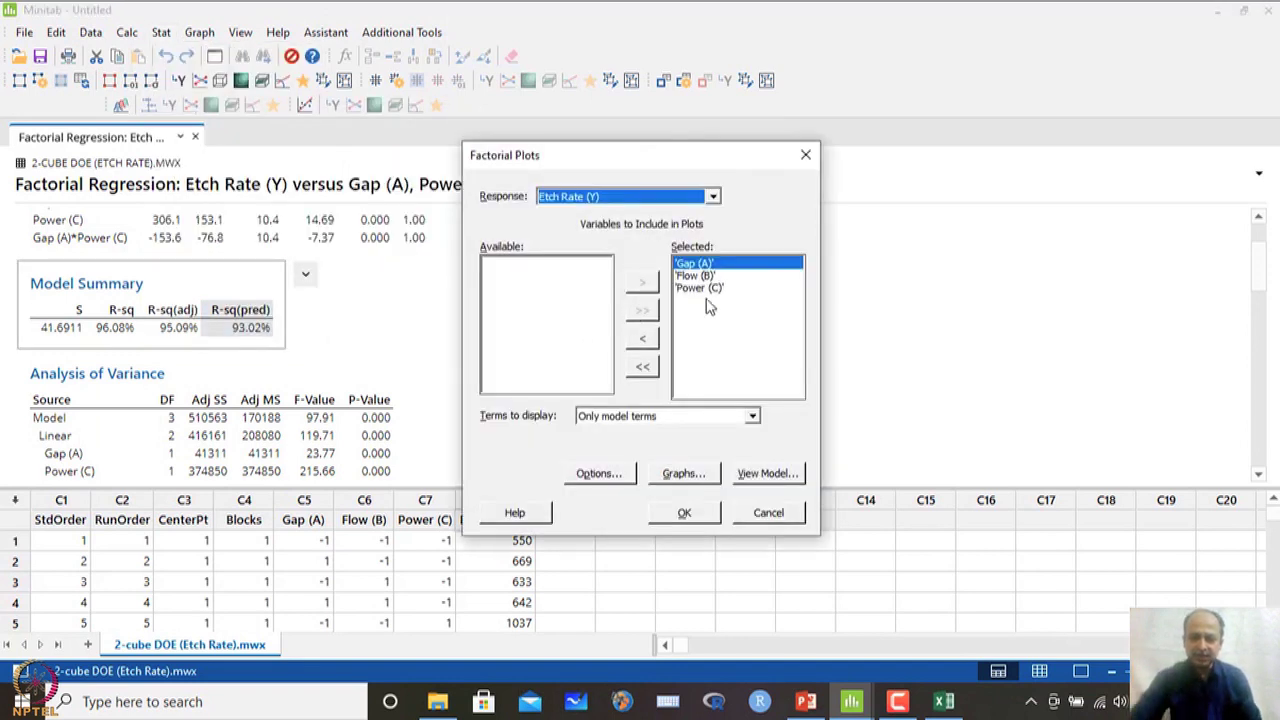
click(616, 485)
click(770, 372)
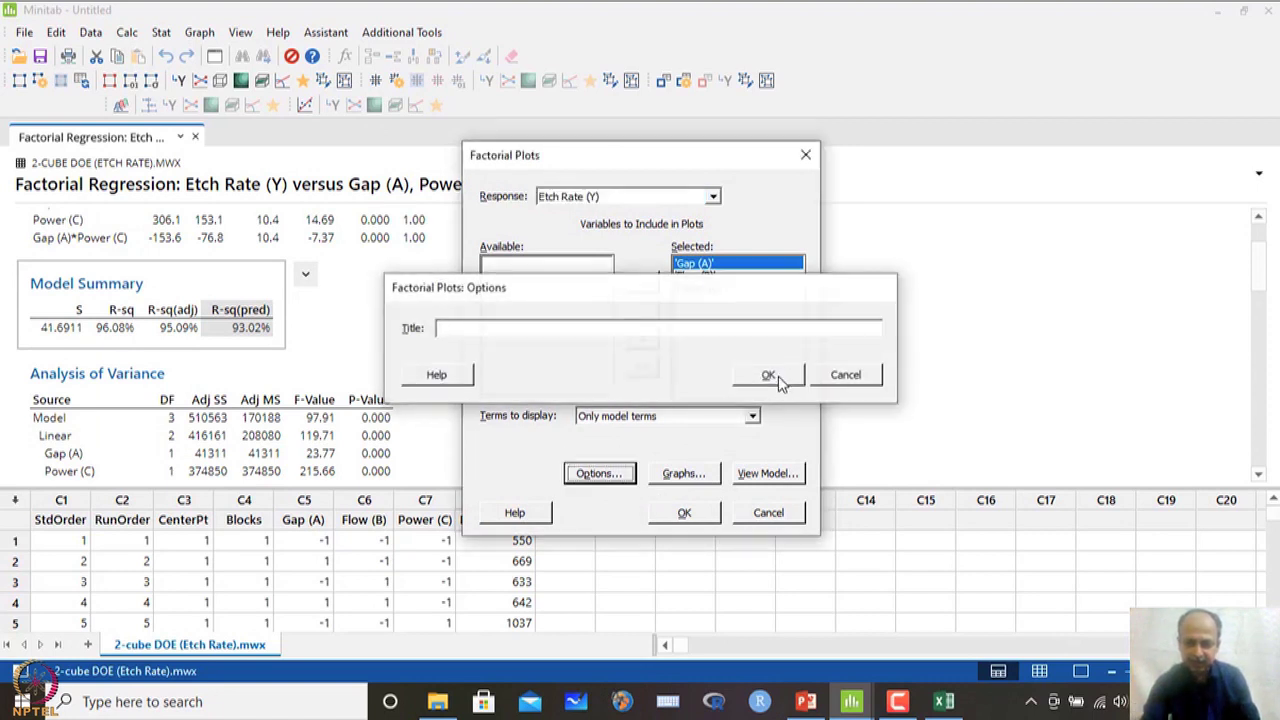
Step: Review the model terms and generate the main effects plot and the lower left matrix interaction plot for Etch Rate (Y)
click(706, 480)
click(540, 338)
click(530, 336)
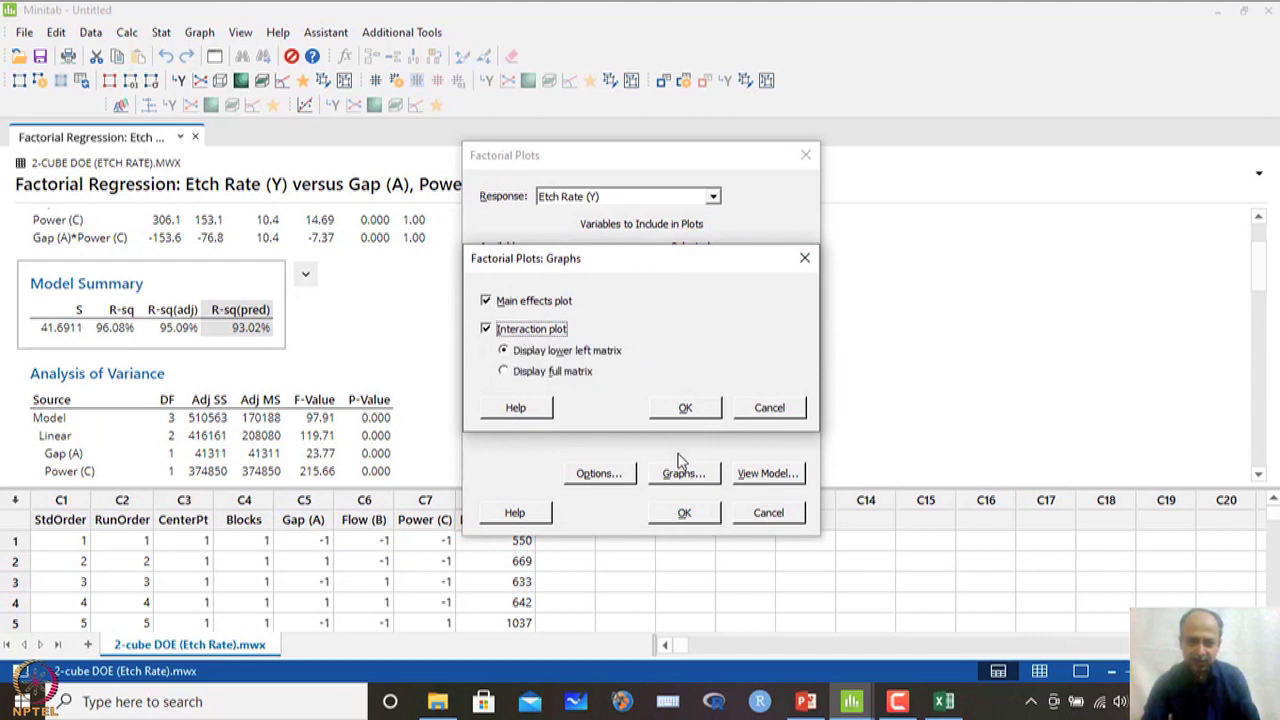
click(689, 410)
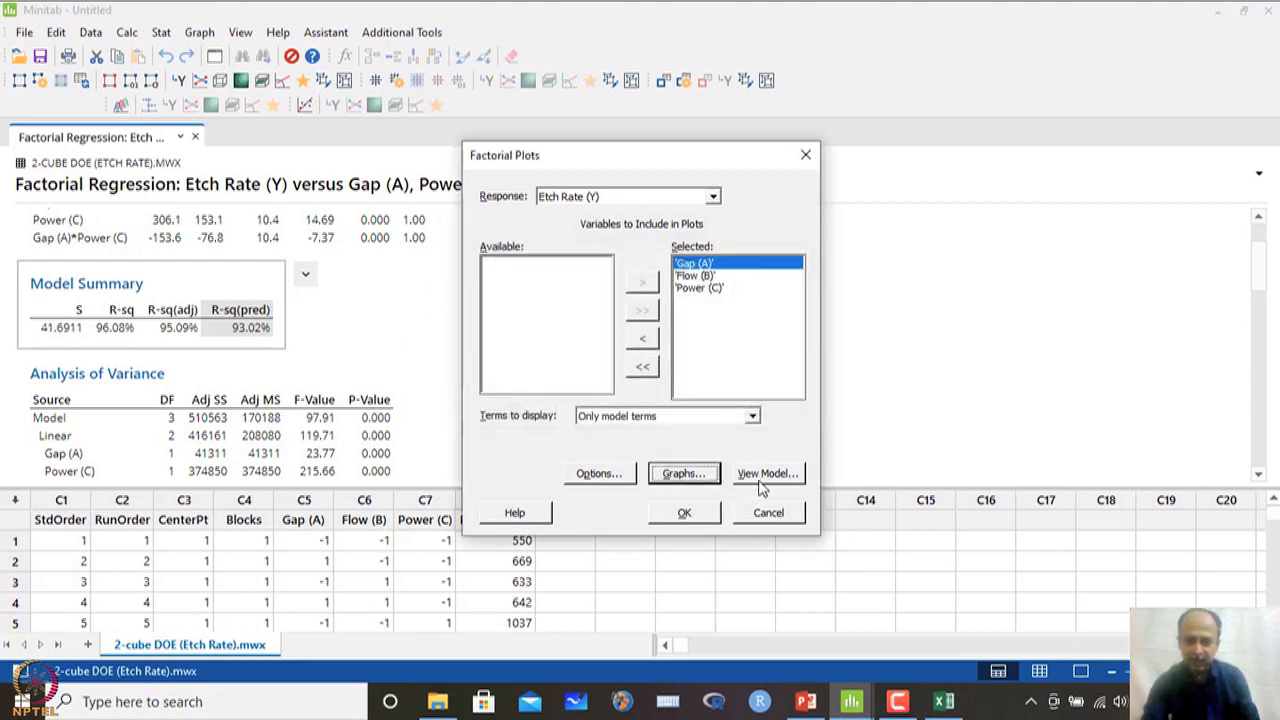
click(762, 478)
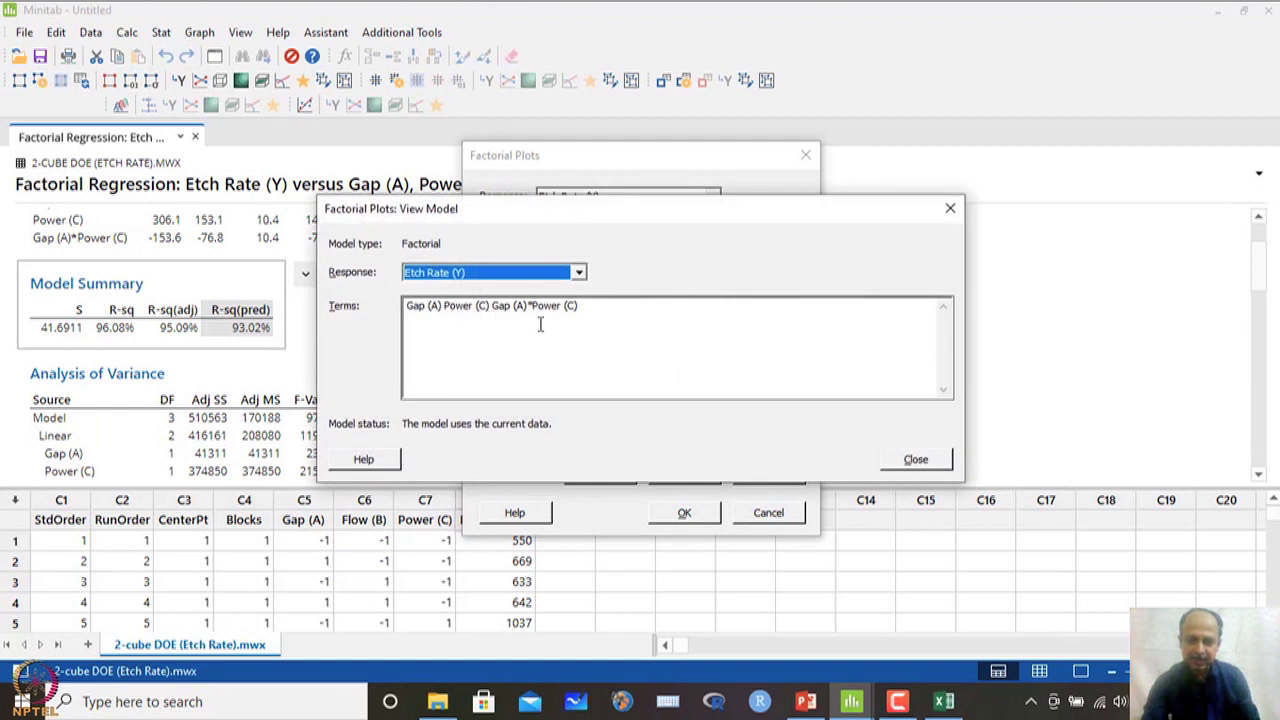
click(918, 459)
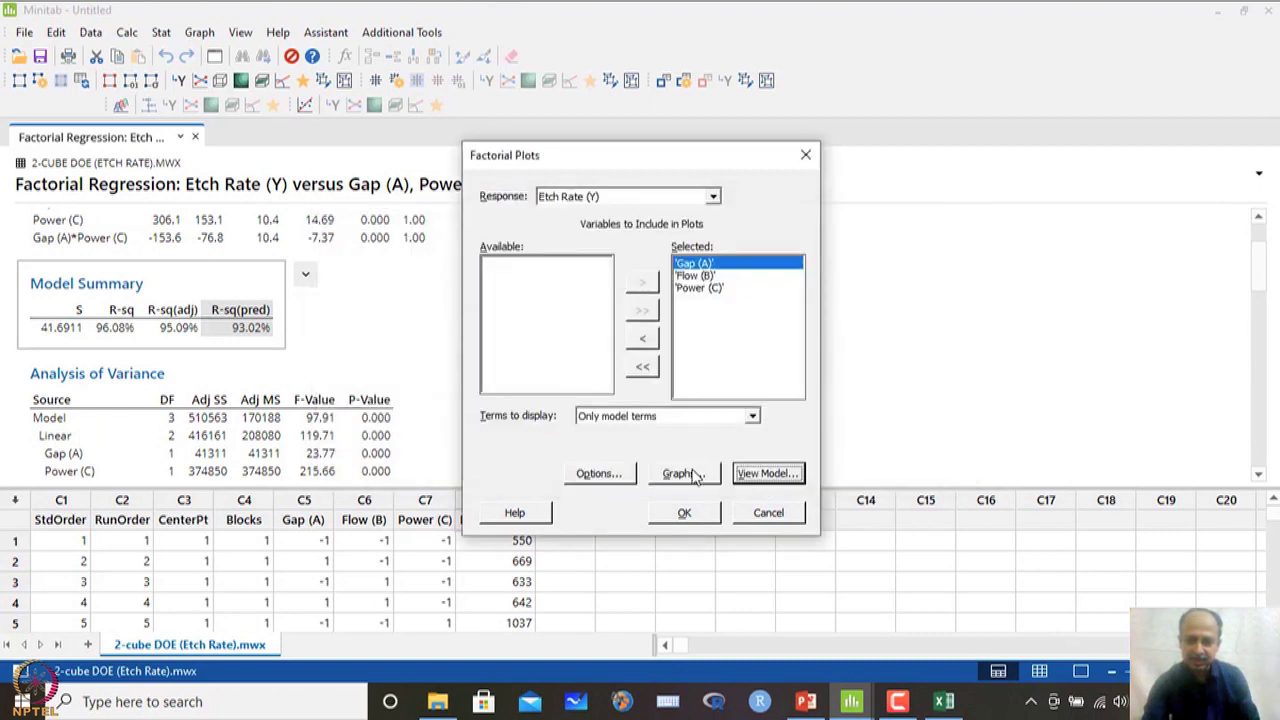
click(686, 514)
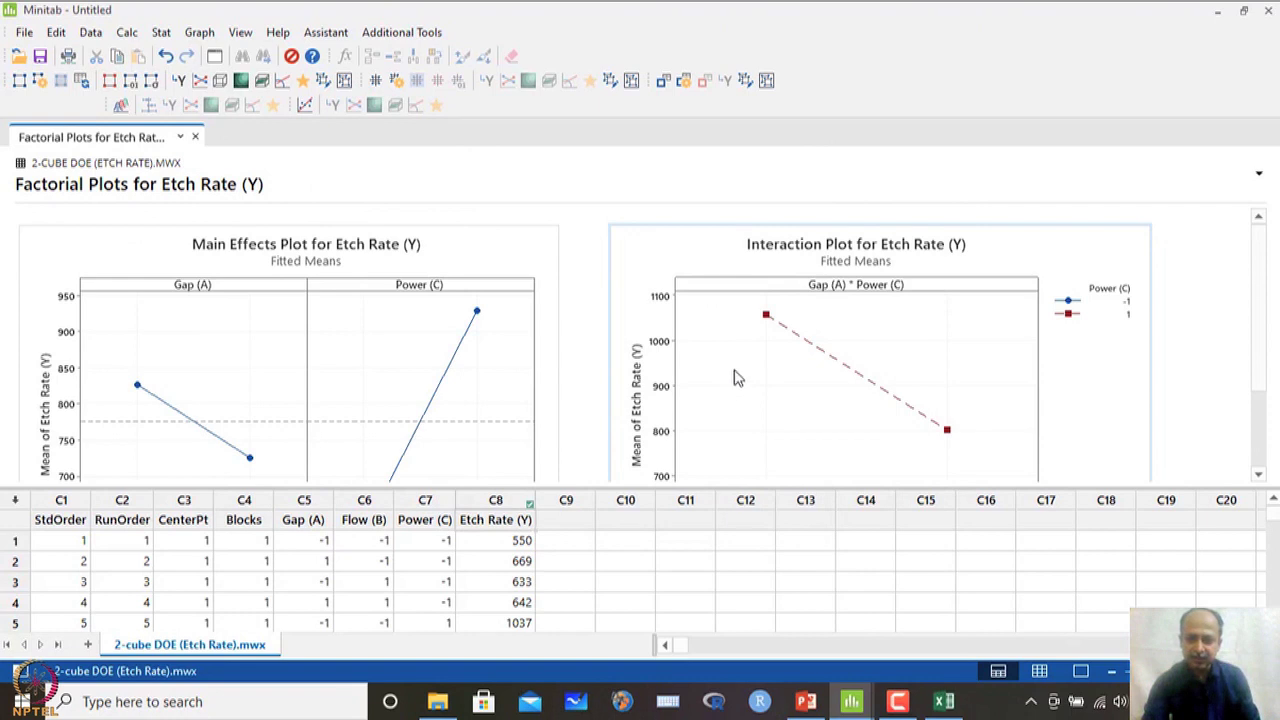
Step: Examine the Gap (A)*Power (C) interaction plot at full-screen size, then close the graph window
scroll(749, 377, down, 2)
click(745, 323)
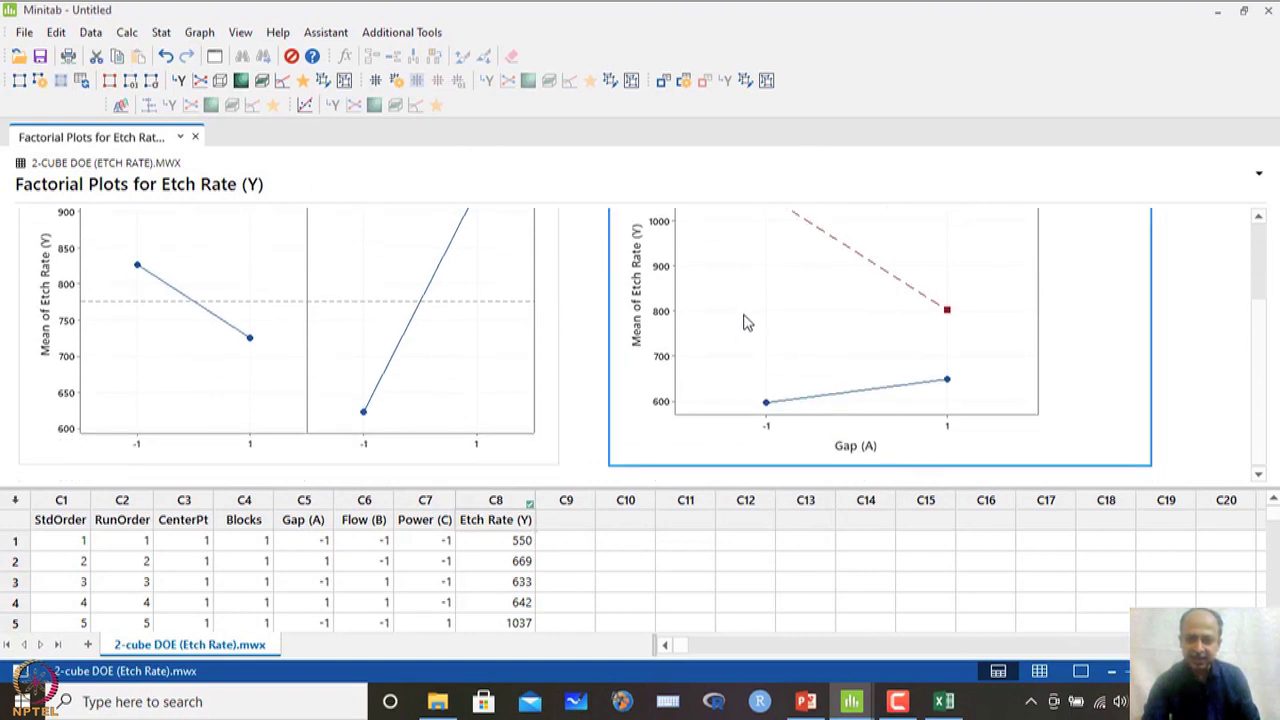
double_click(909, 277)
click(922, 76)
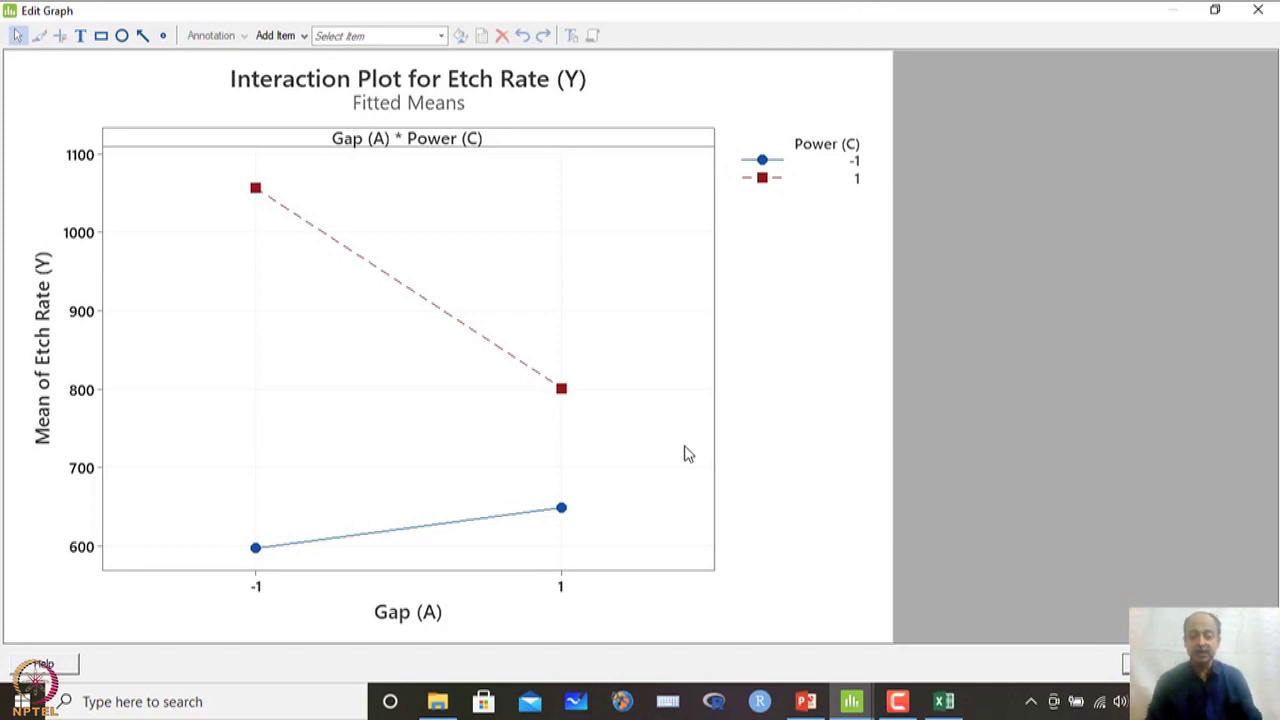
click(1214, 9)
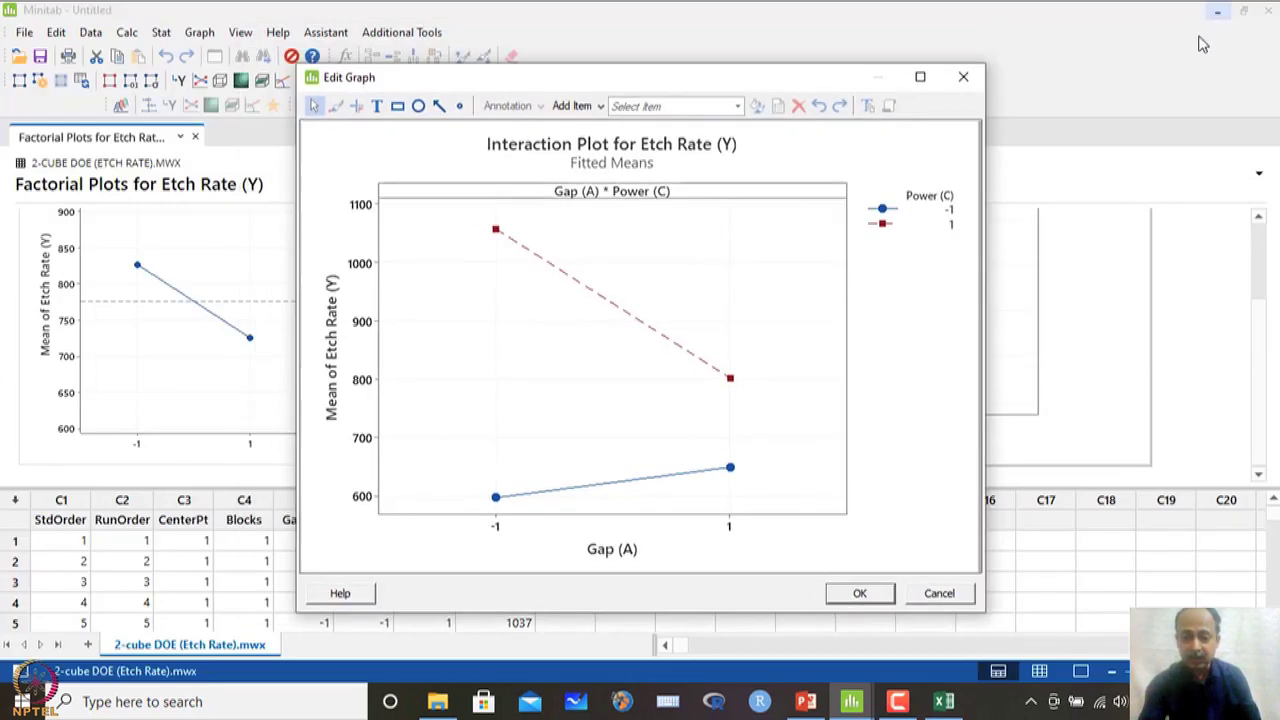
click(155, 330)
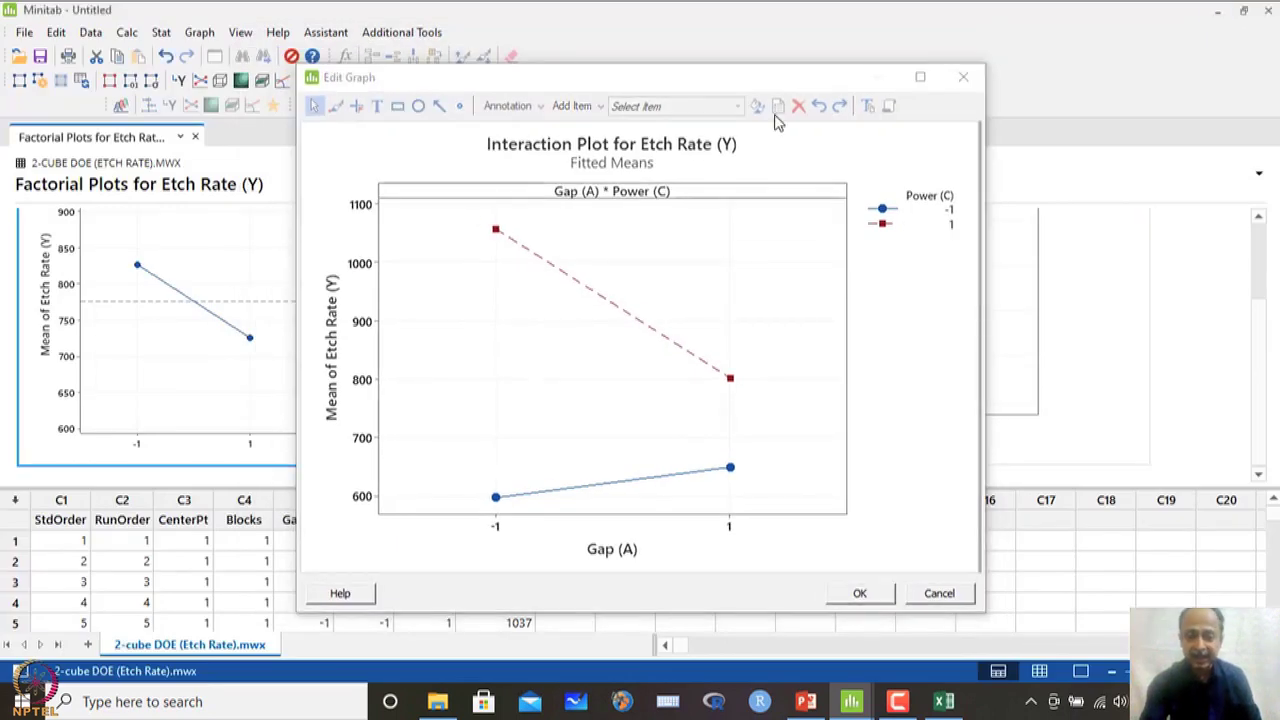
click(890, 84)
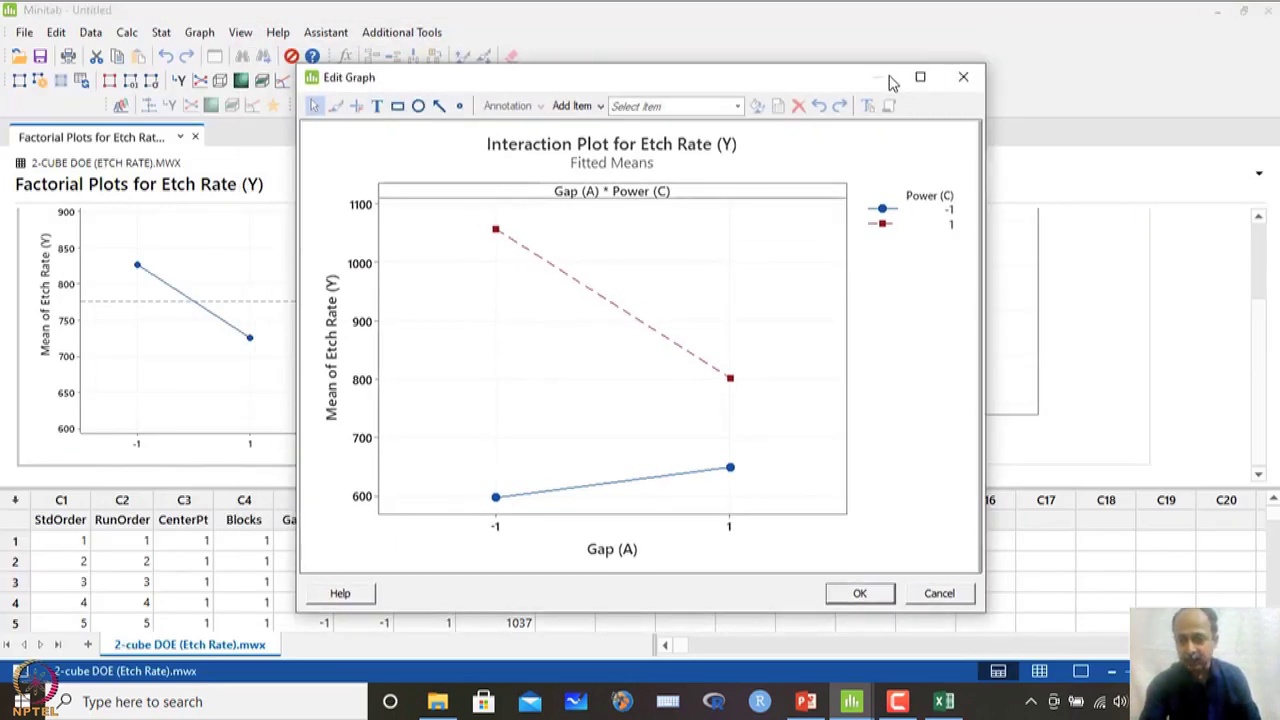
click(970, 86)
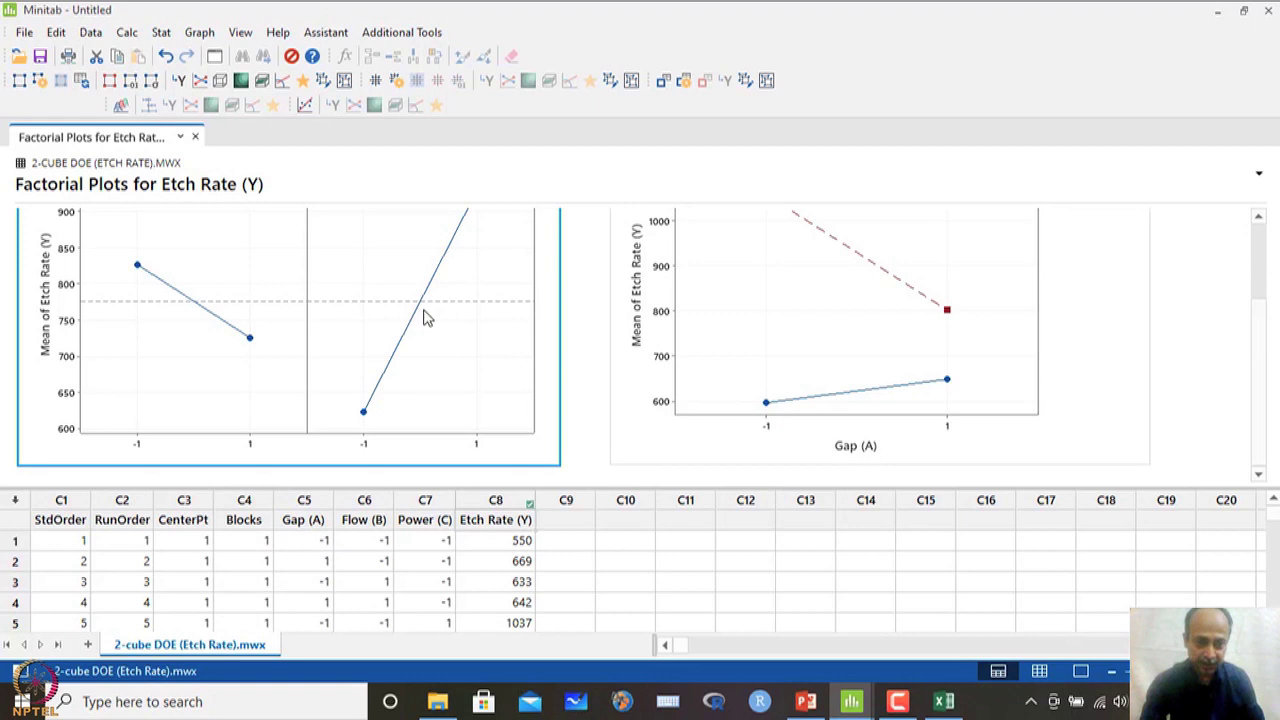
Step: Compare the main effects and interaction plots for Etch Rate (Y), then select the first Etch Rate (Y) value in the worksheet
scroll(424, 318, up, 3)
scroll(424, 318, down, 3)
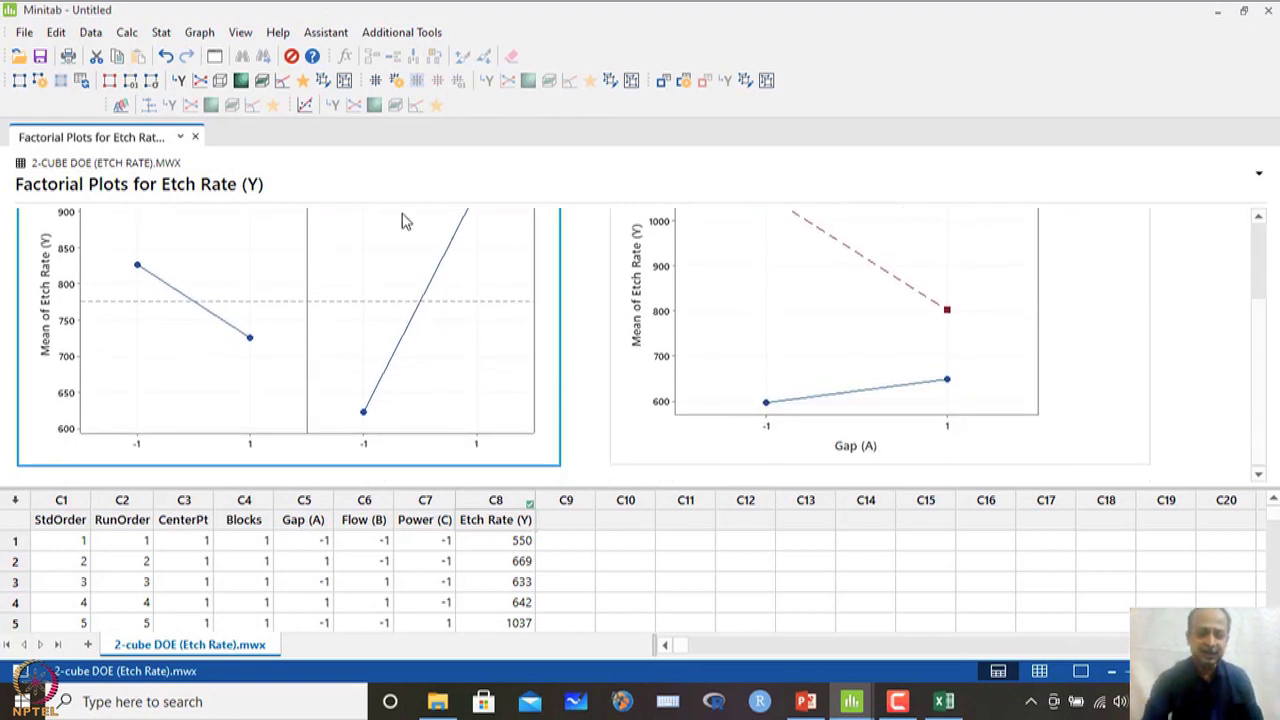
scroll(380, 322, up, 3)
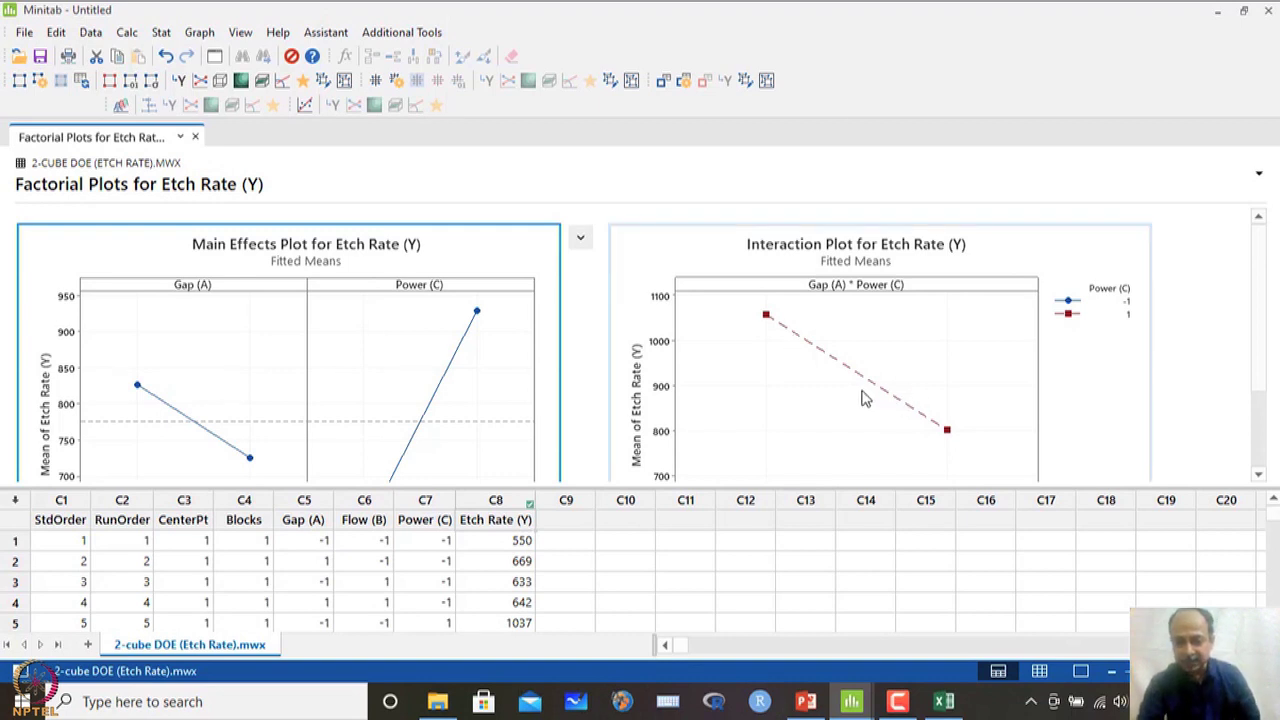
scroll(865, 398, down, 3)
scroll(865, 398, up, 3)
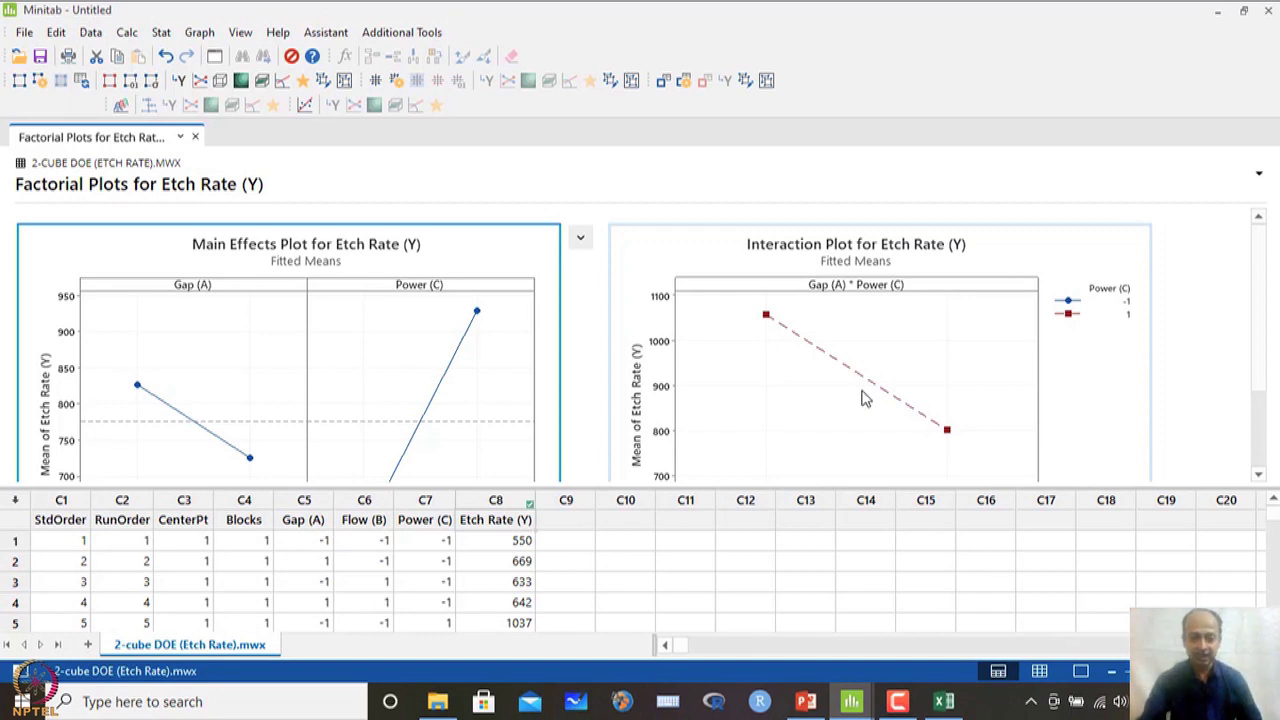
click(510, 537)
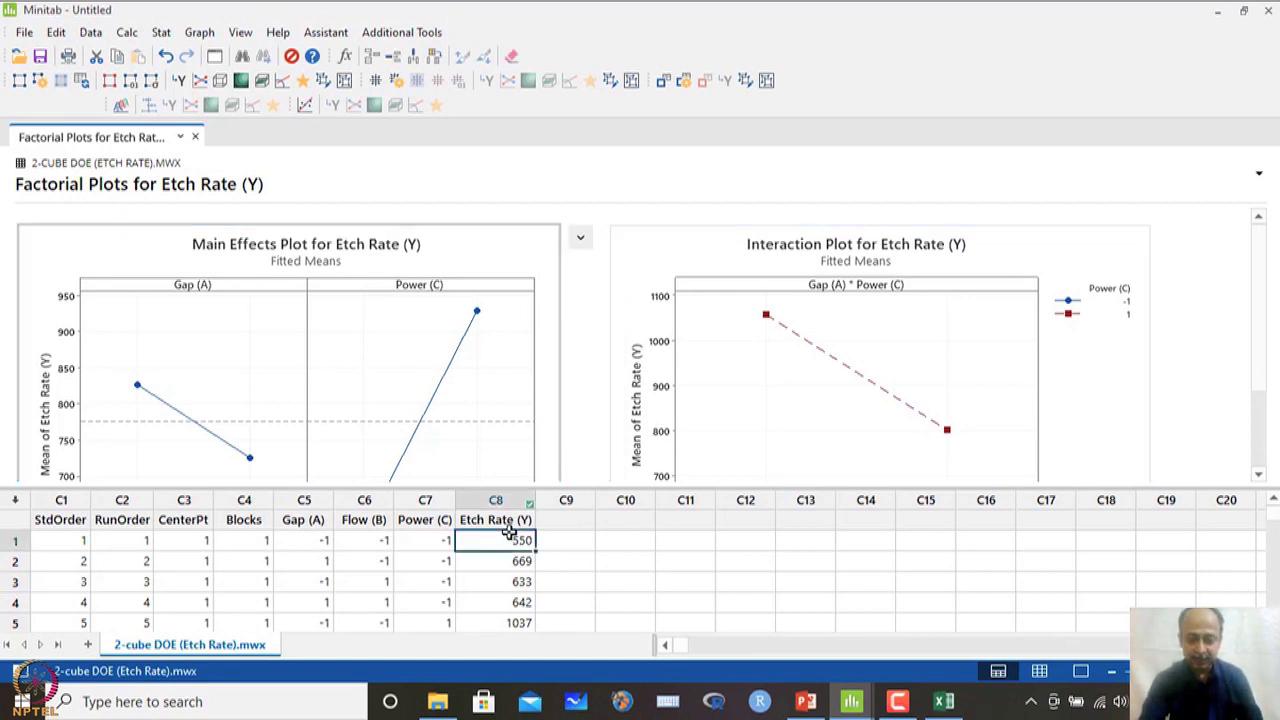
Step: Consult the plasma etch experiment slide in PowerPoint, then return to the factorial plots in Minitab
click(806, 703)
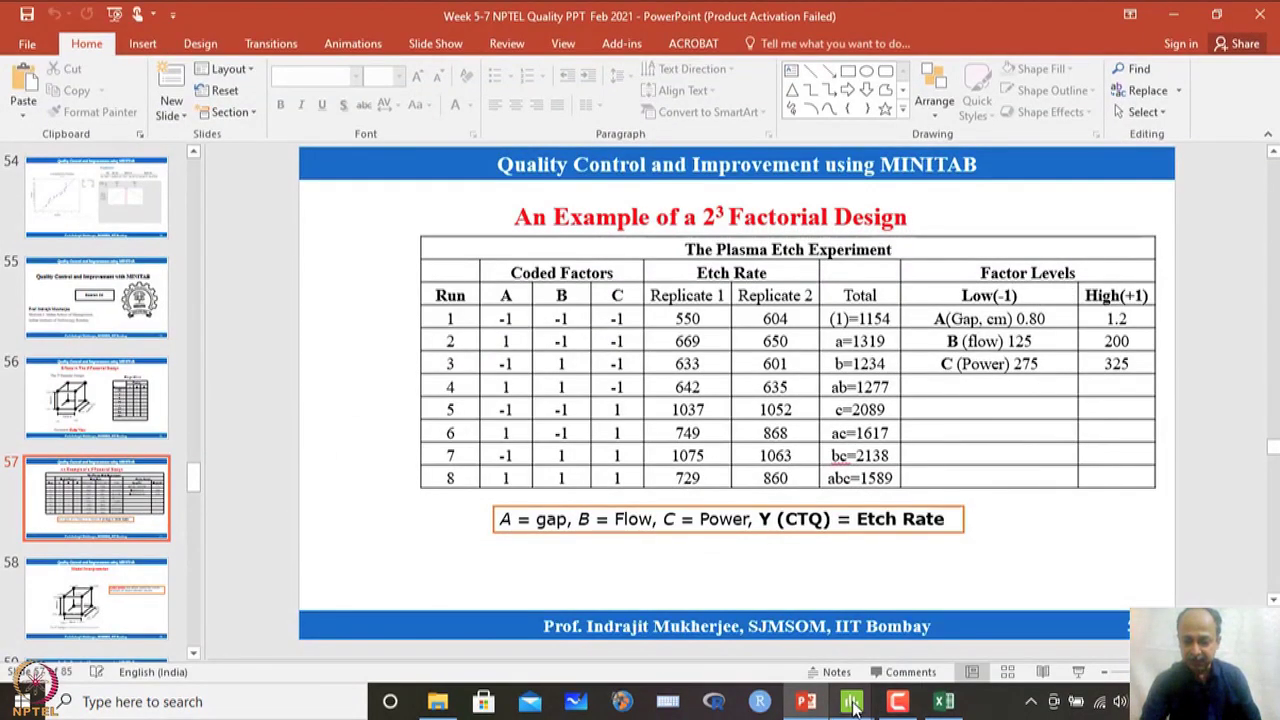
mouse_move(851, 703)
click(700, 655)
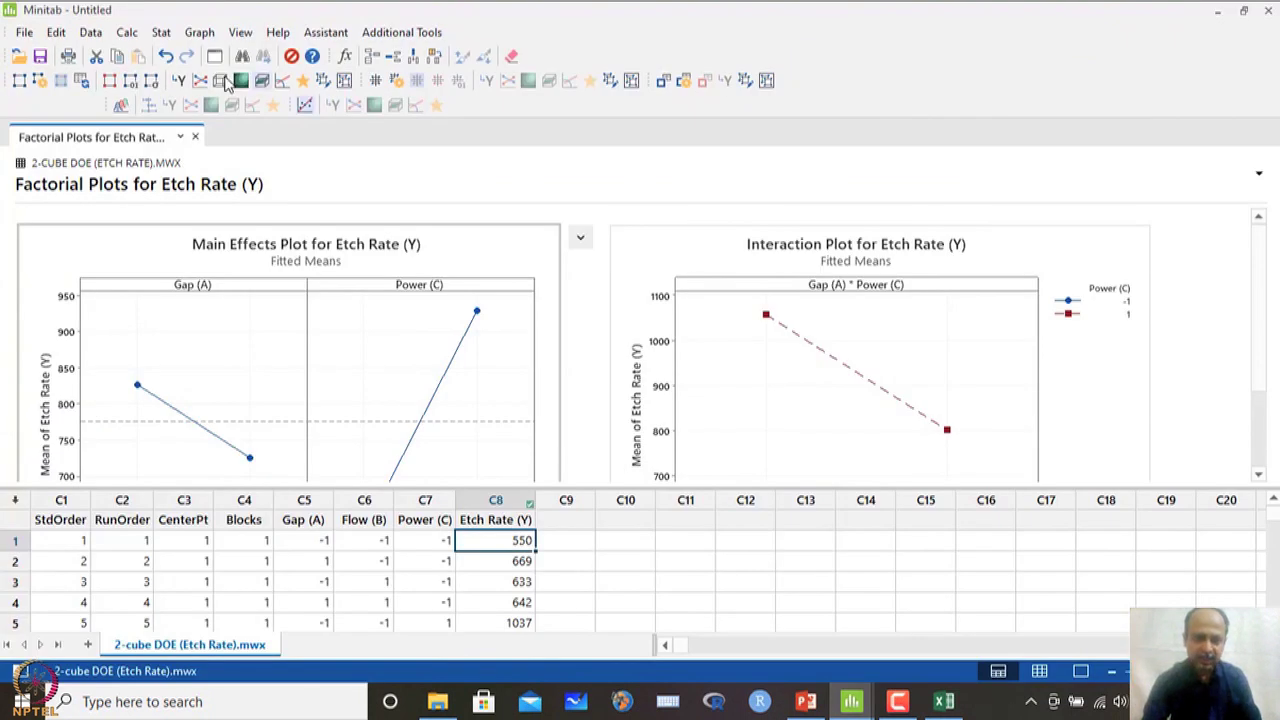
Step: Rerun the factorial design analysis for Etch Rate (Y), storing the standardized residuals in the worksheet
click(161, 32)
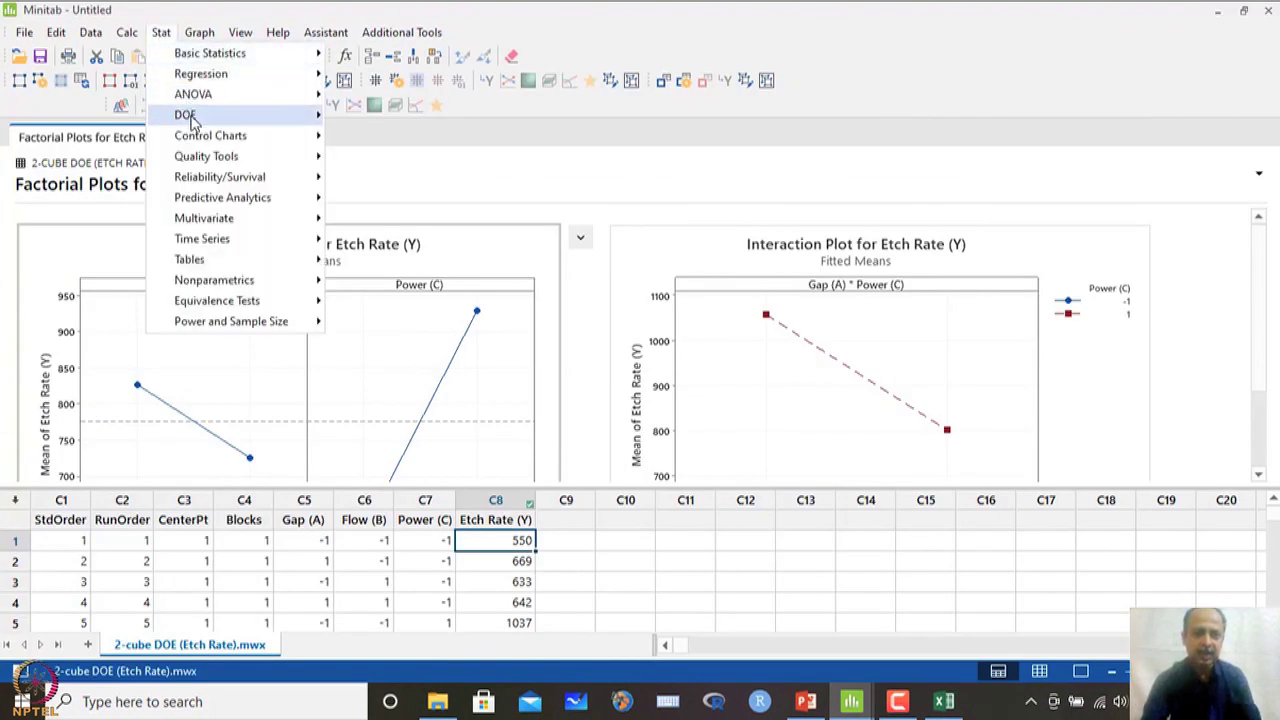
mouse_move(190, 116)
mouse_move(420, 135)
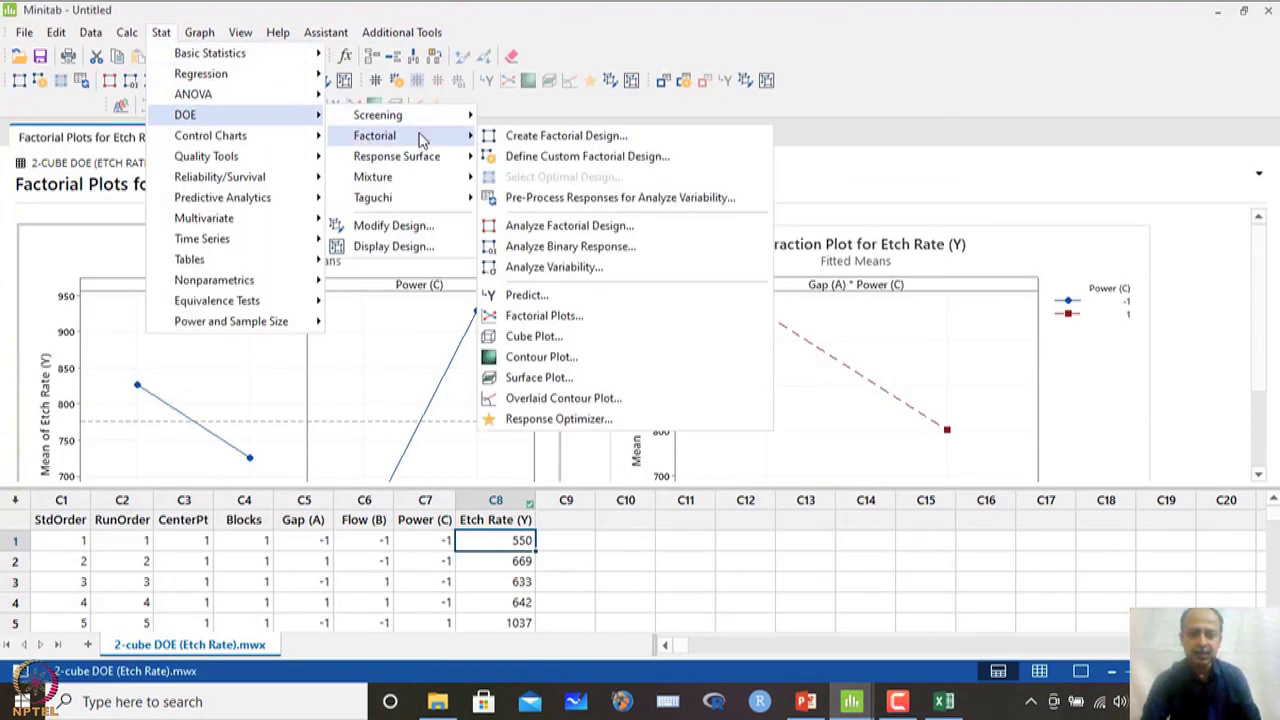
click(570, 226)
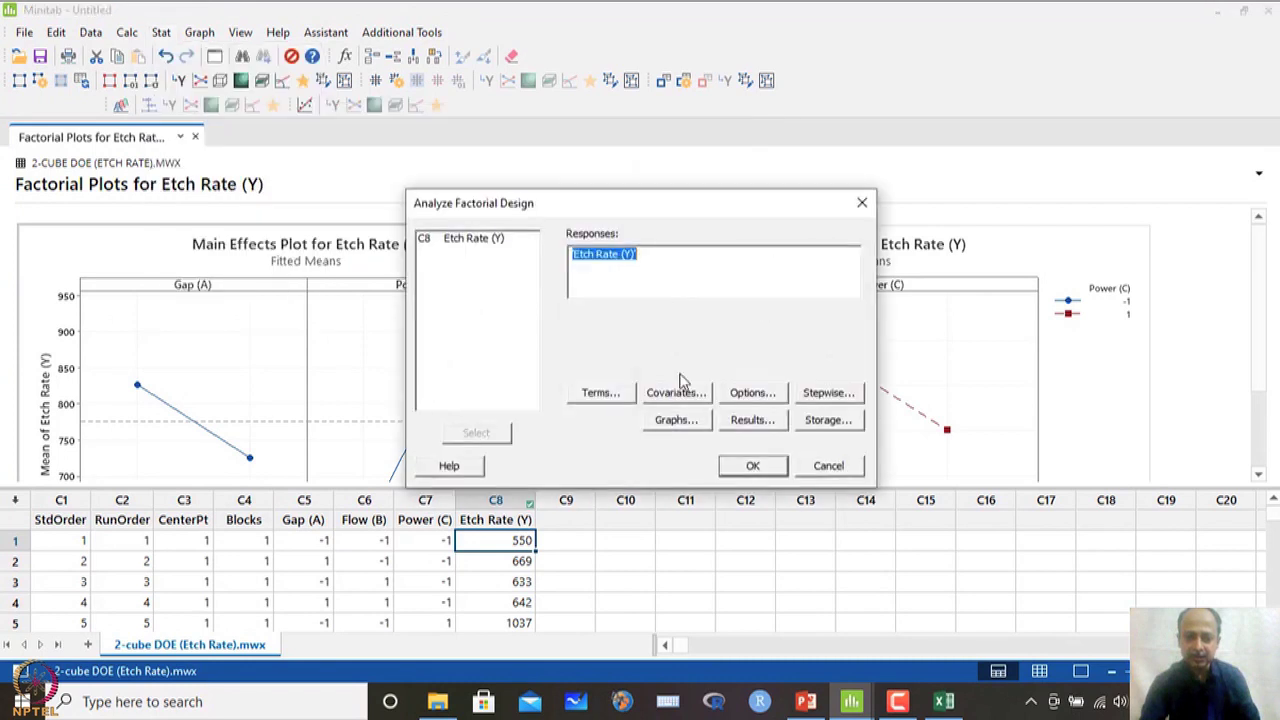
click(828, 420)
click(492, 321)
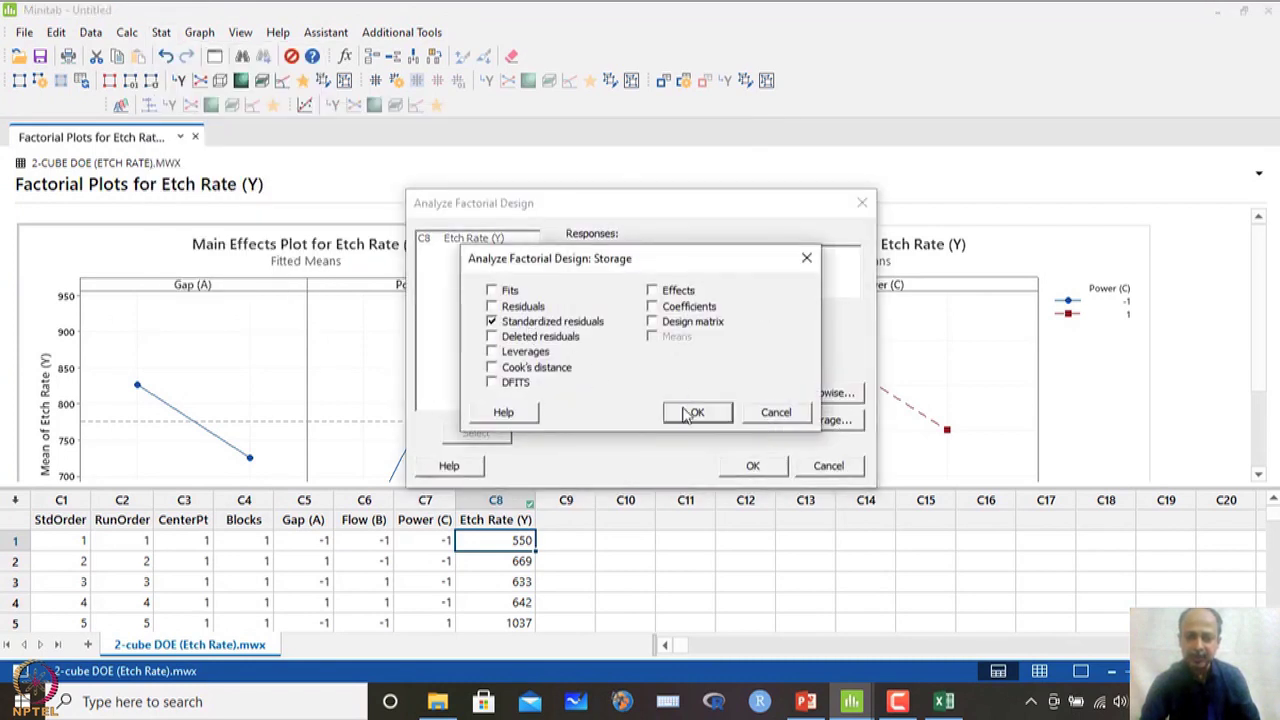
click(688, 414)
click(750, 464)
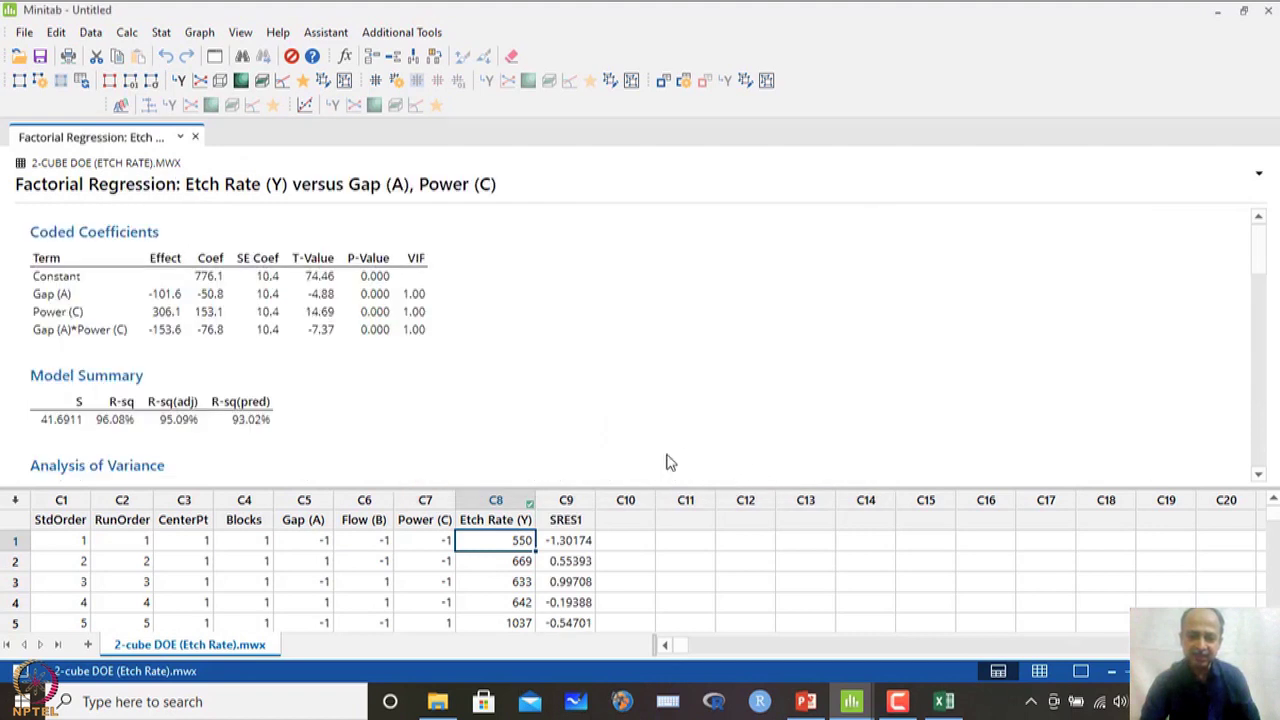
Step: Run an Anderson-Darling normality test on the stored standardized residuals, SRES1
click(161, 32)
mouse_move(181, 62)
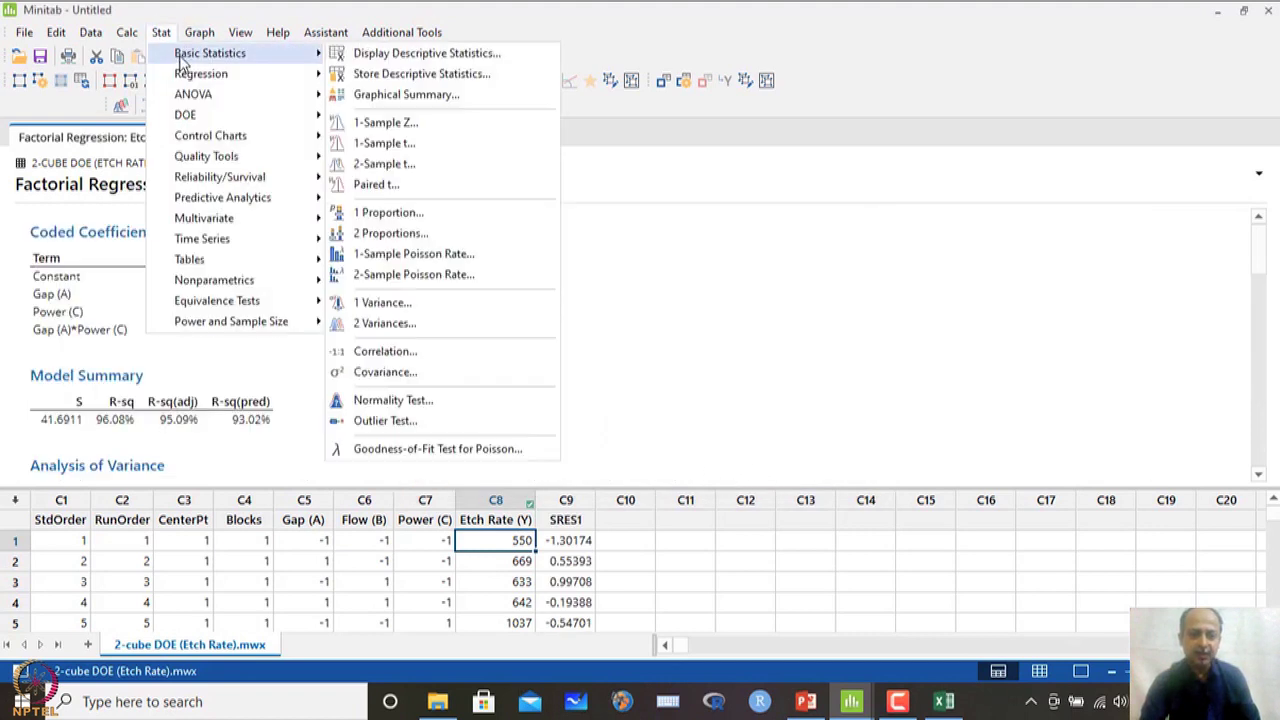
click(390, 401)
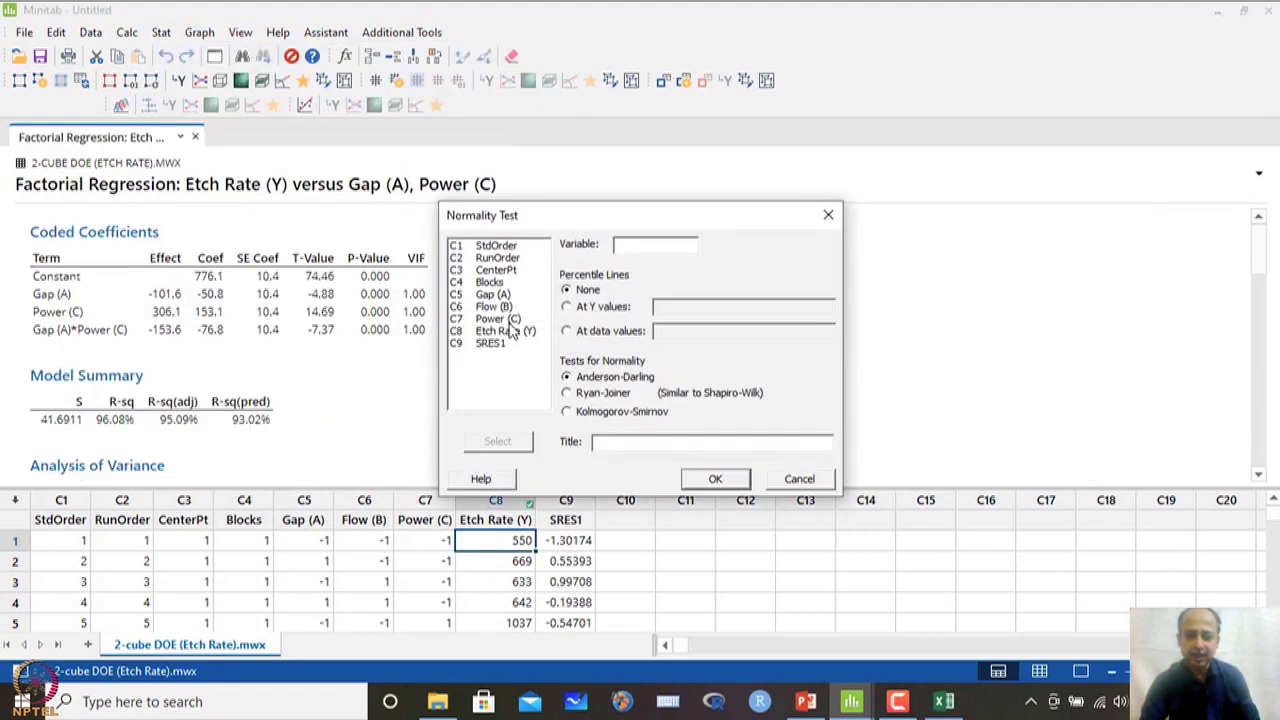
double_click(490, 343)
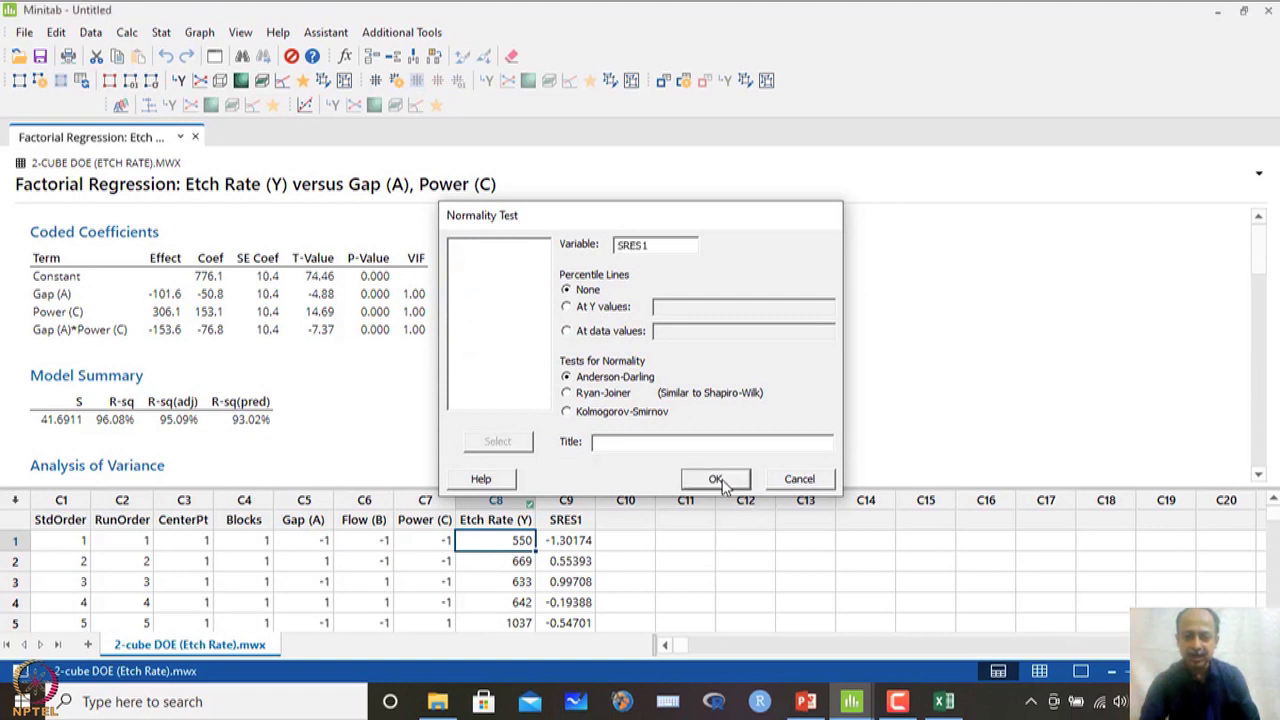
click(716, 479)
Step: Examine the probability plot of SRES1 at full-screen size, then close the graph window
double_click(486, 323)
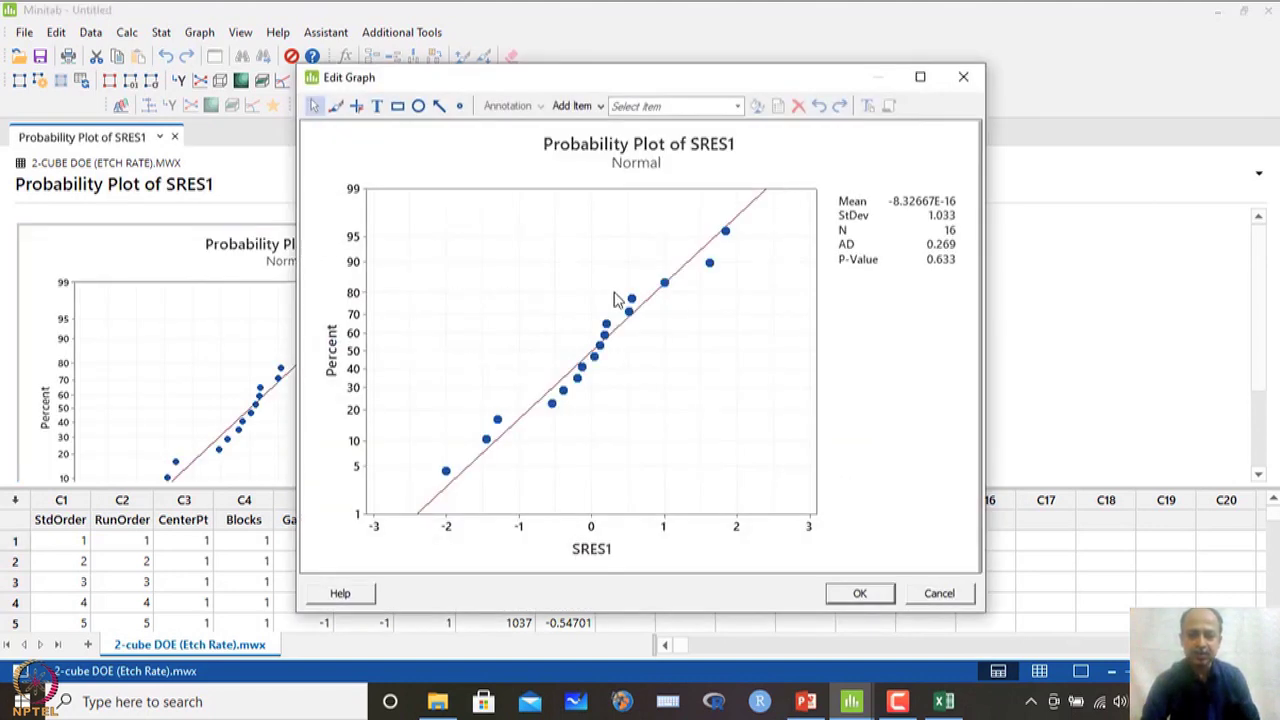
click(919, 78)
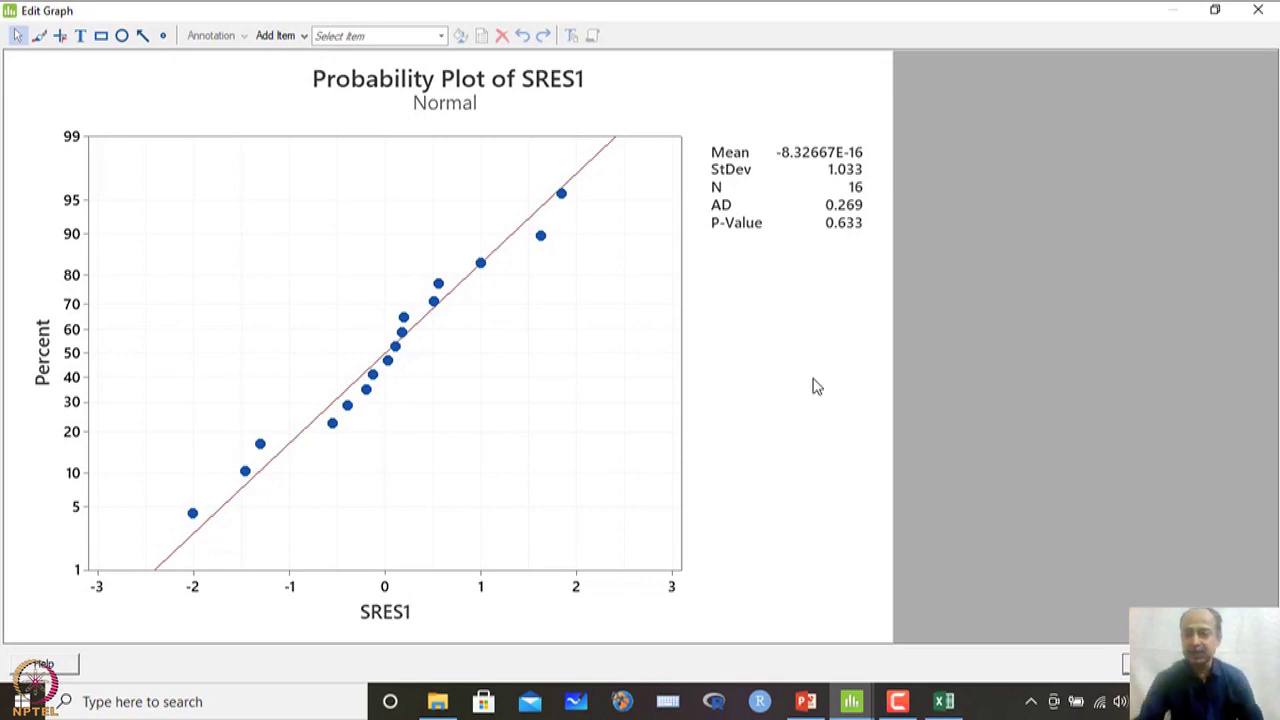
click(1262, 18)
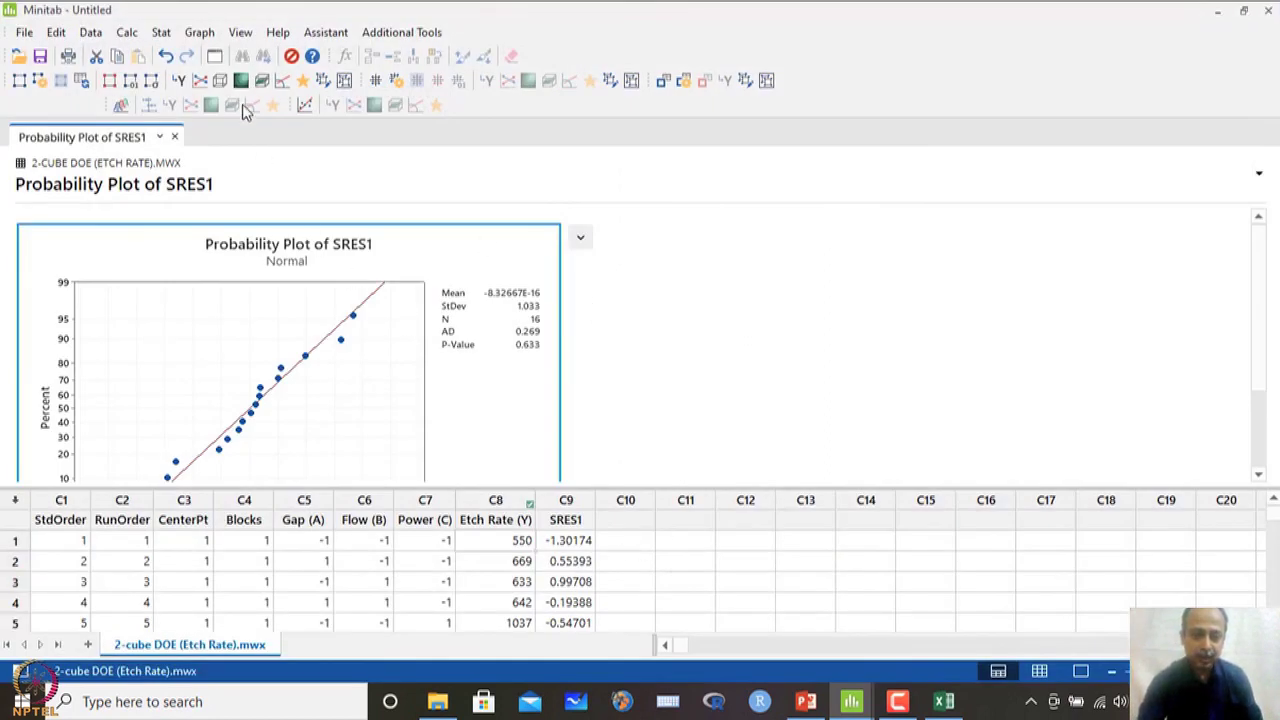
Step: Undo the probability plot output and review the factorial regression results down to the standardized effects plots
click(166, 56)
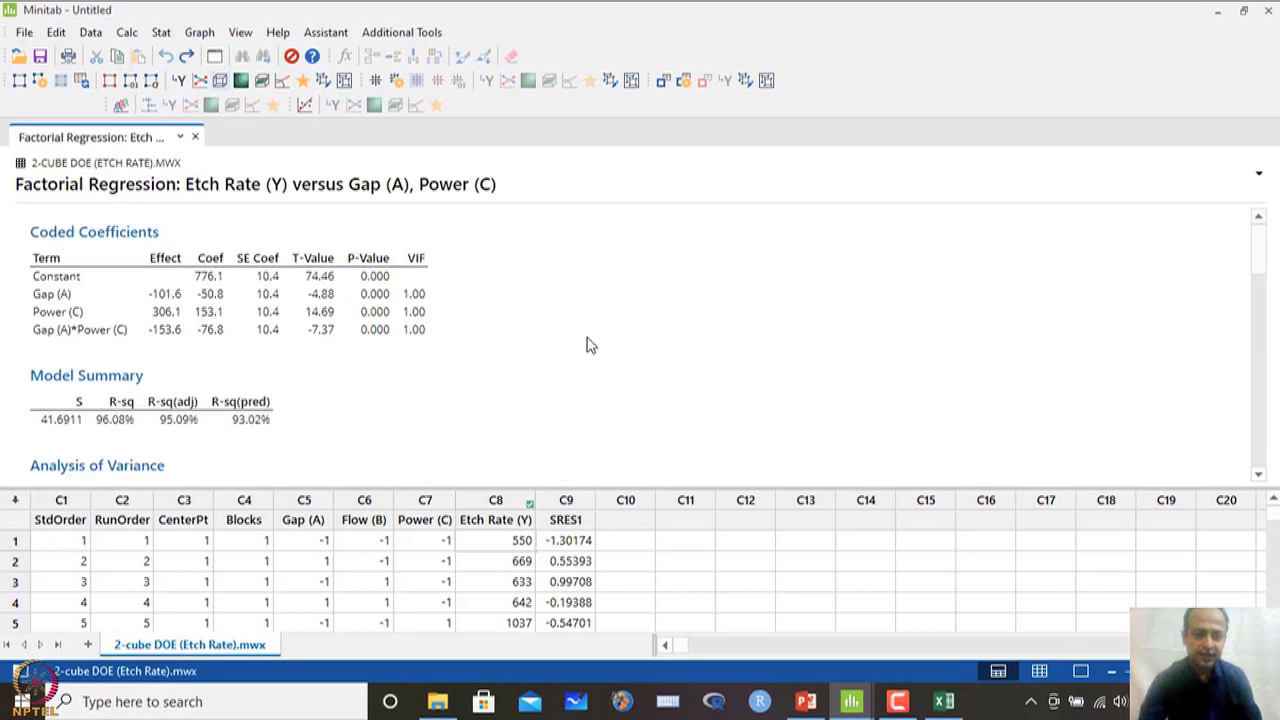
scroll(548, 430, down, 10)
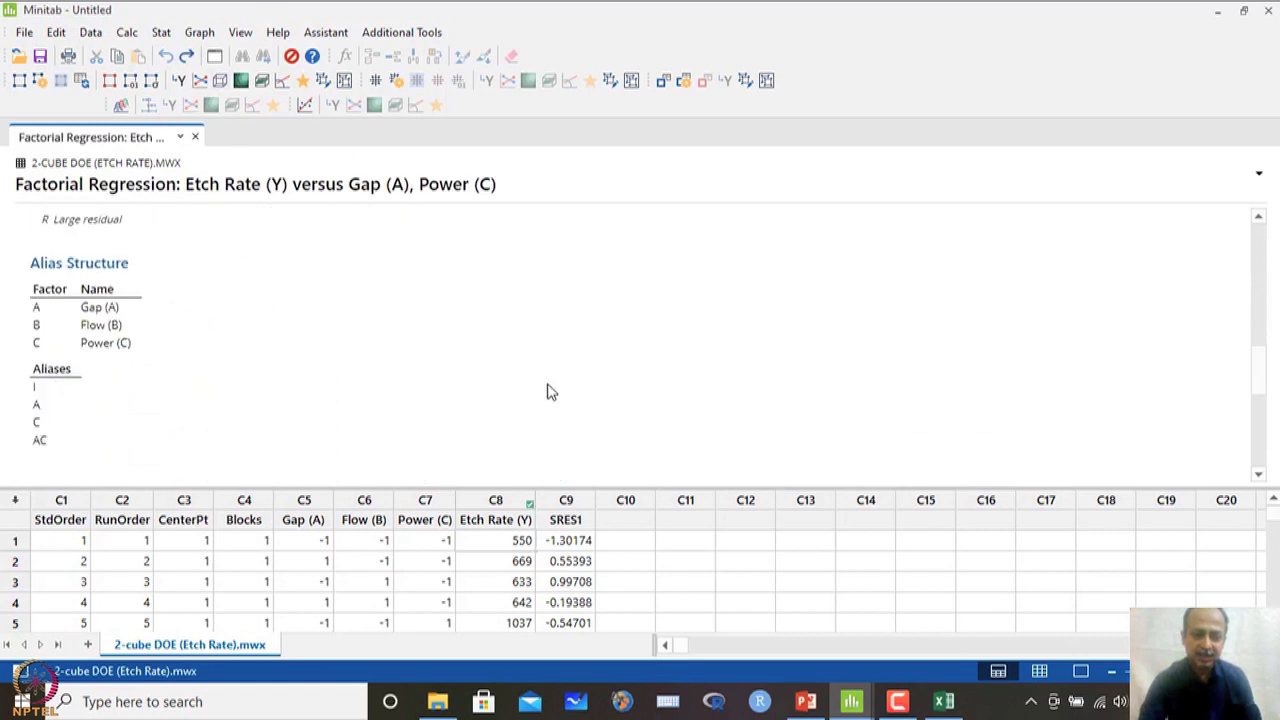
scroll(548, 390, down, 5)
click(726, 312)
click(343, 305)
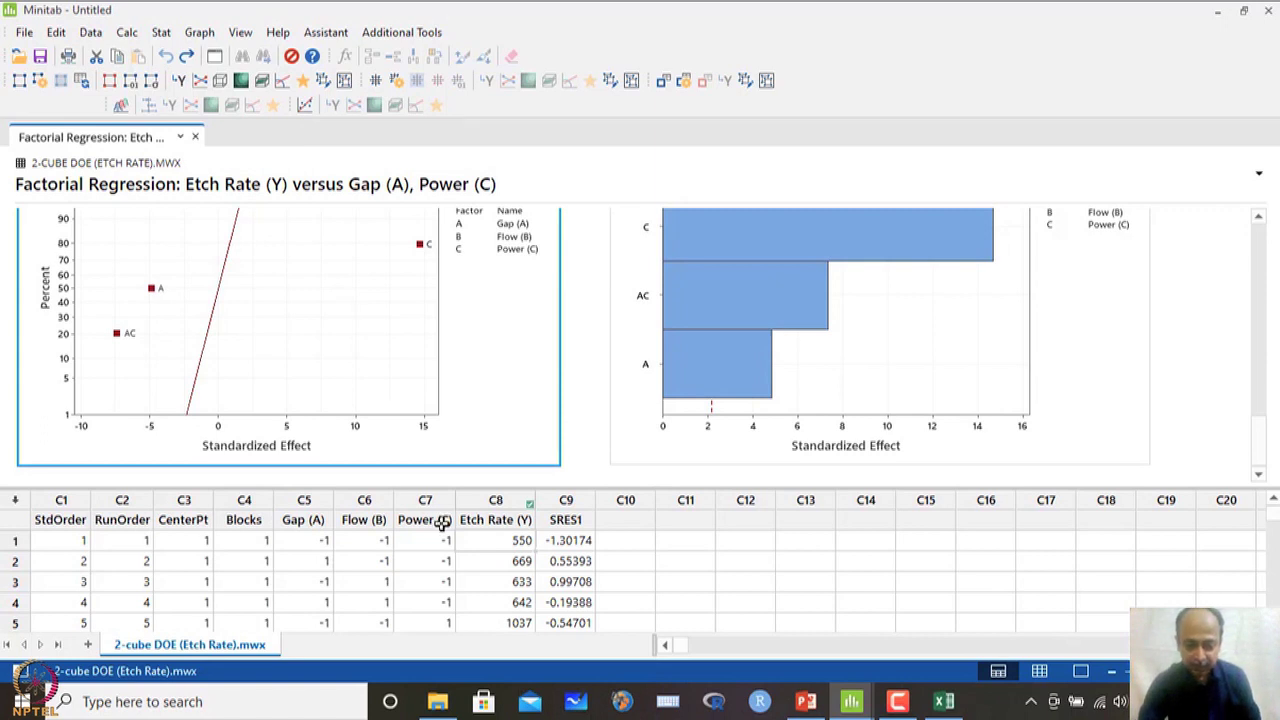
Step: Delete the SRES1 column from the etch rate worksheet, then switch to the PowerPoint lecture slides
click(567, 499)
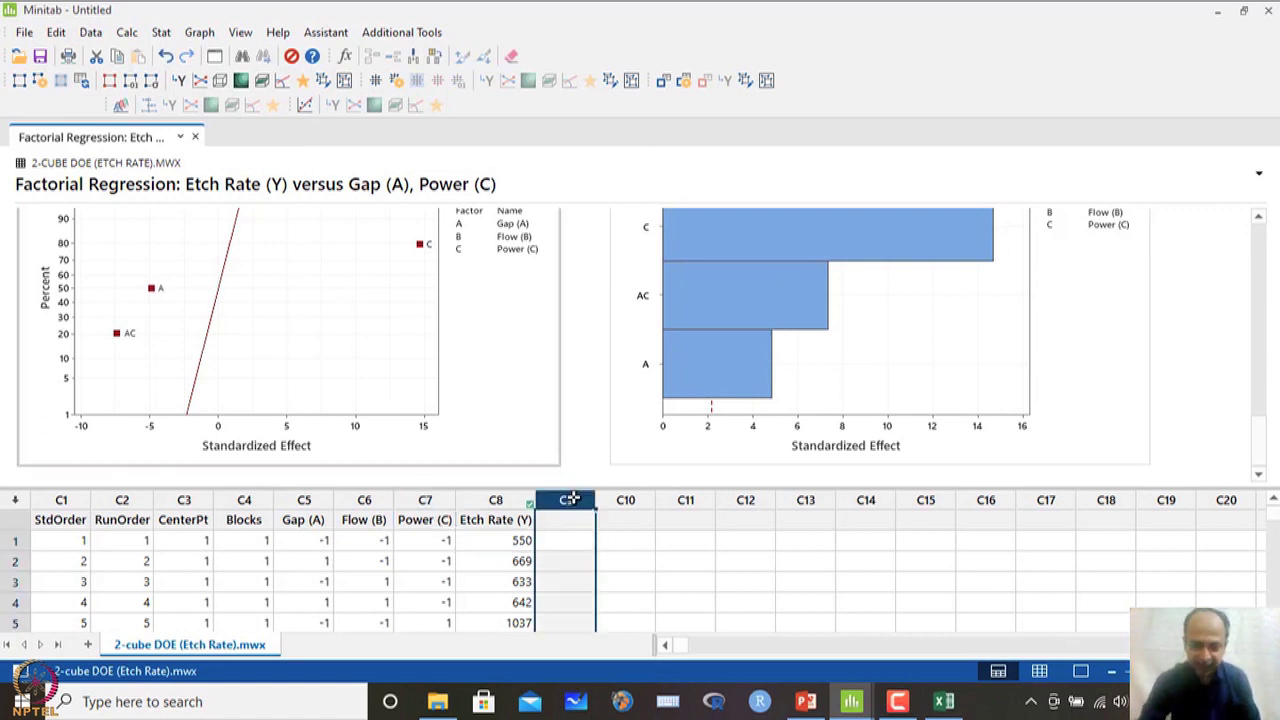
key(Delete)
click(352, 540)
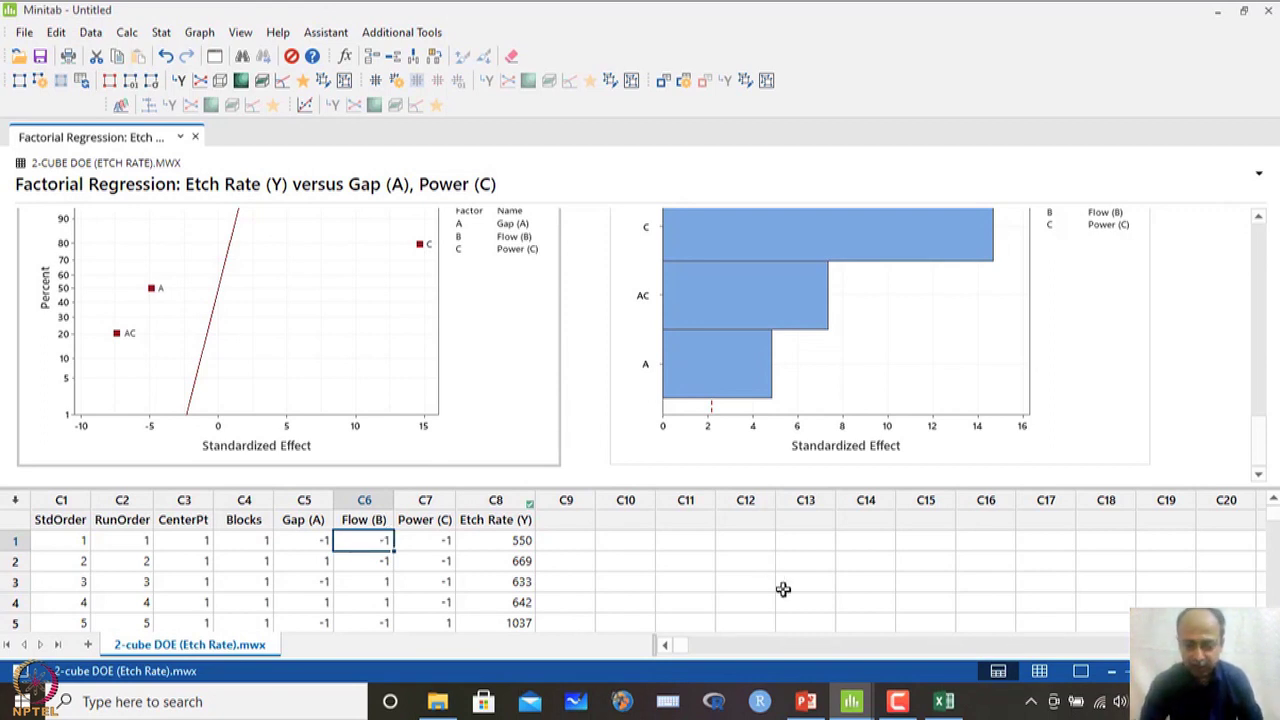
click(813, 706)
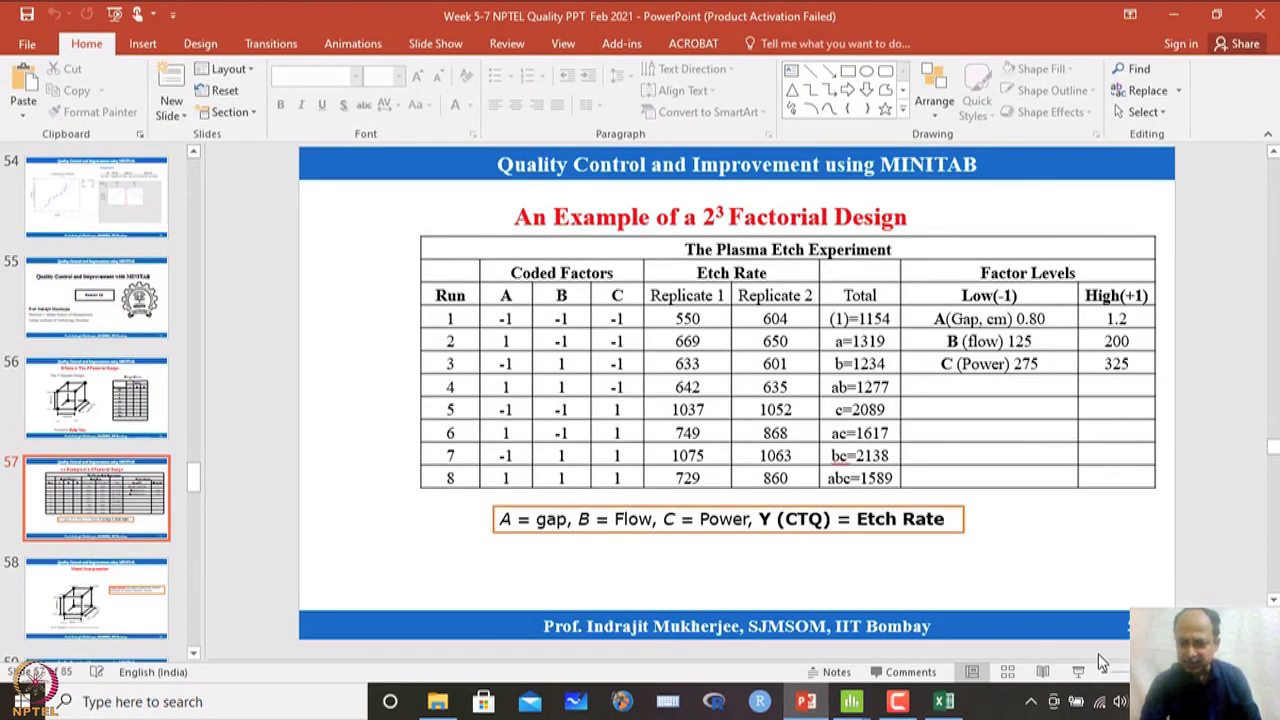
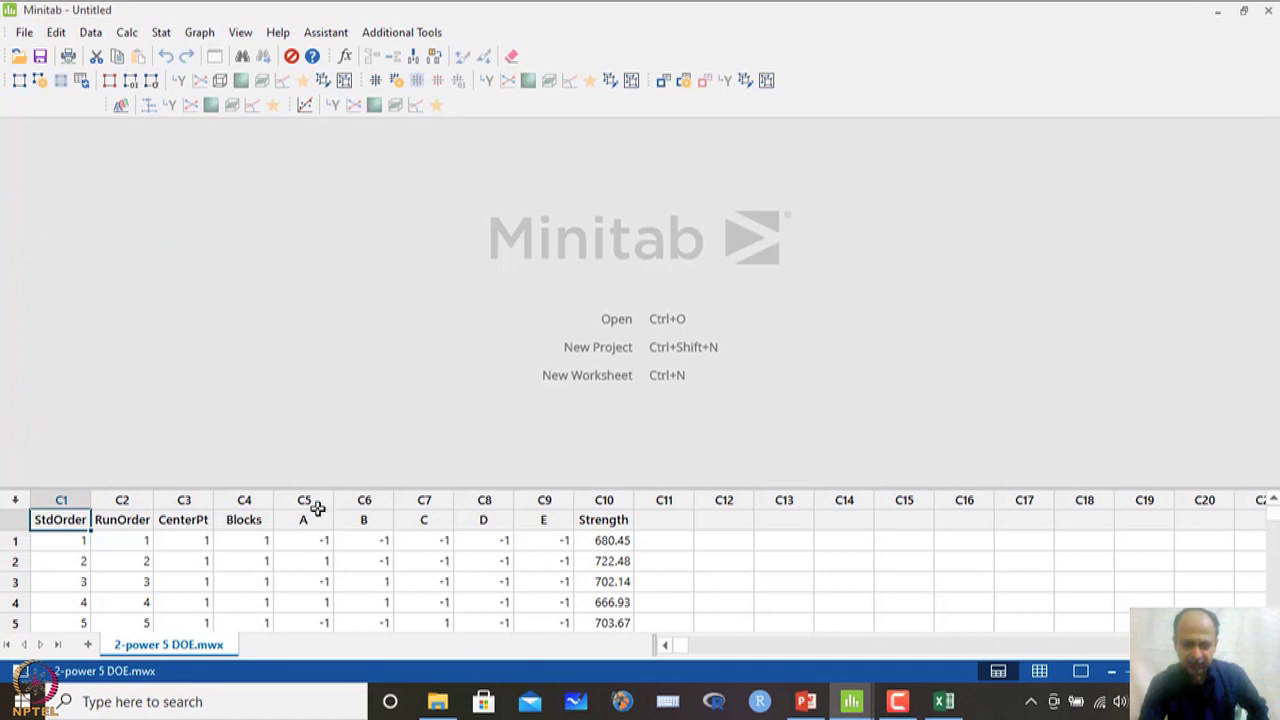
Step: Enlarge the worksheet pane of the 2-power 5 DOE file and select the Strength column
drag(452, 487, 474, 321)
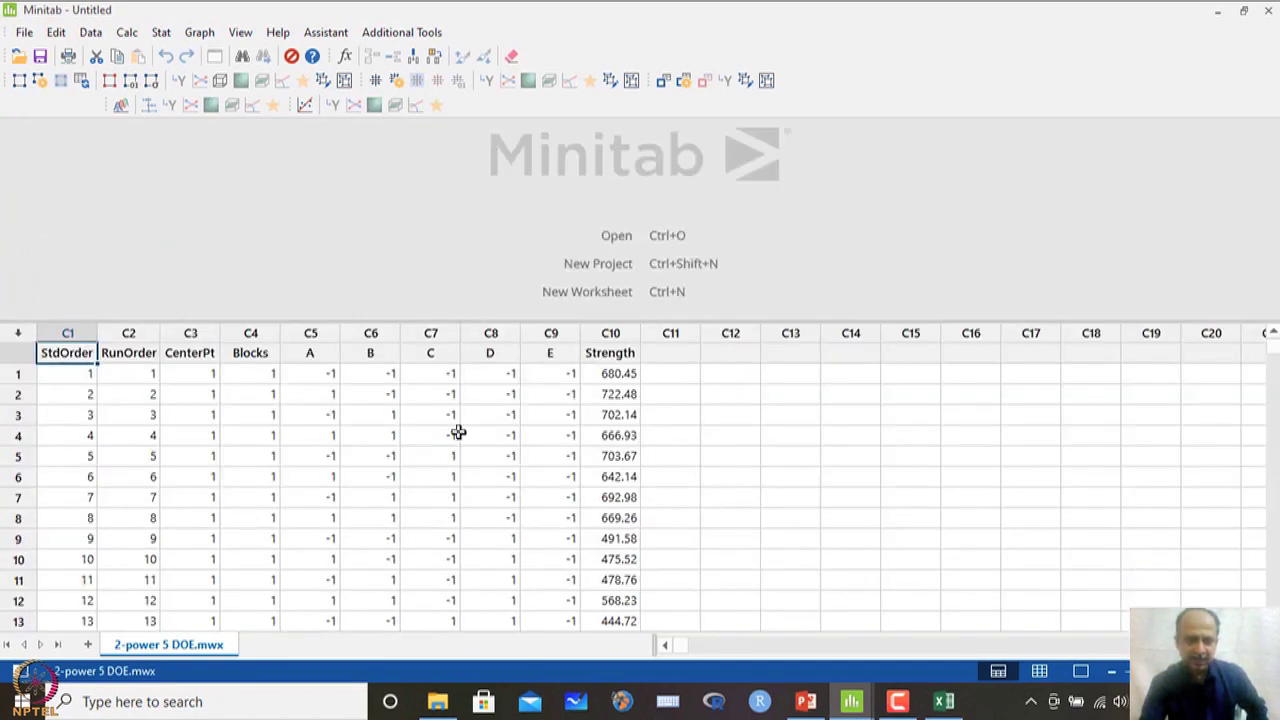
click(434, 493)
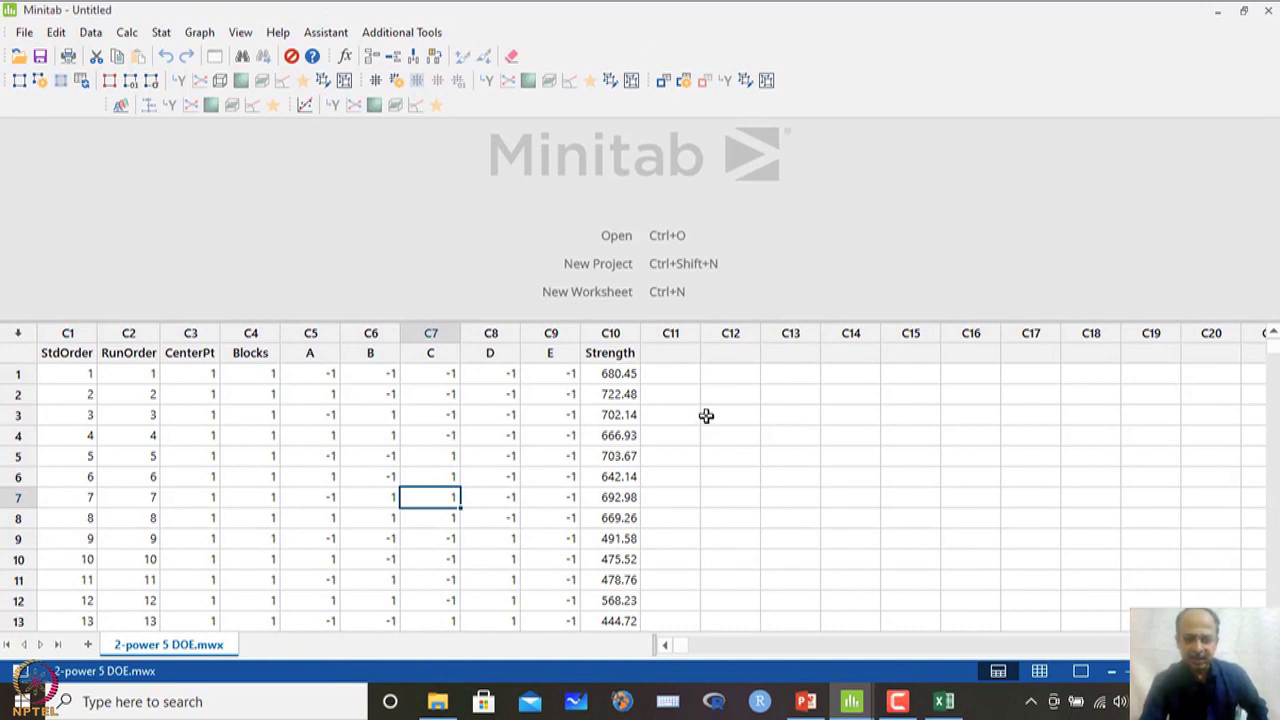
click(605, 338)
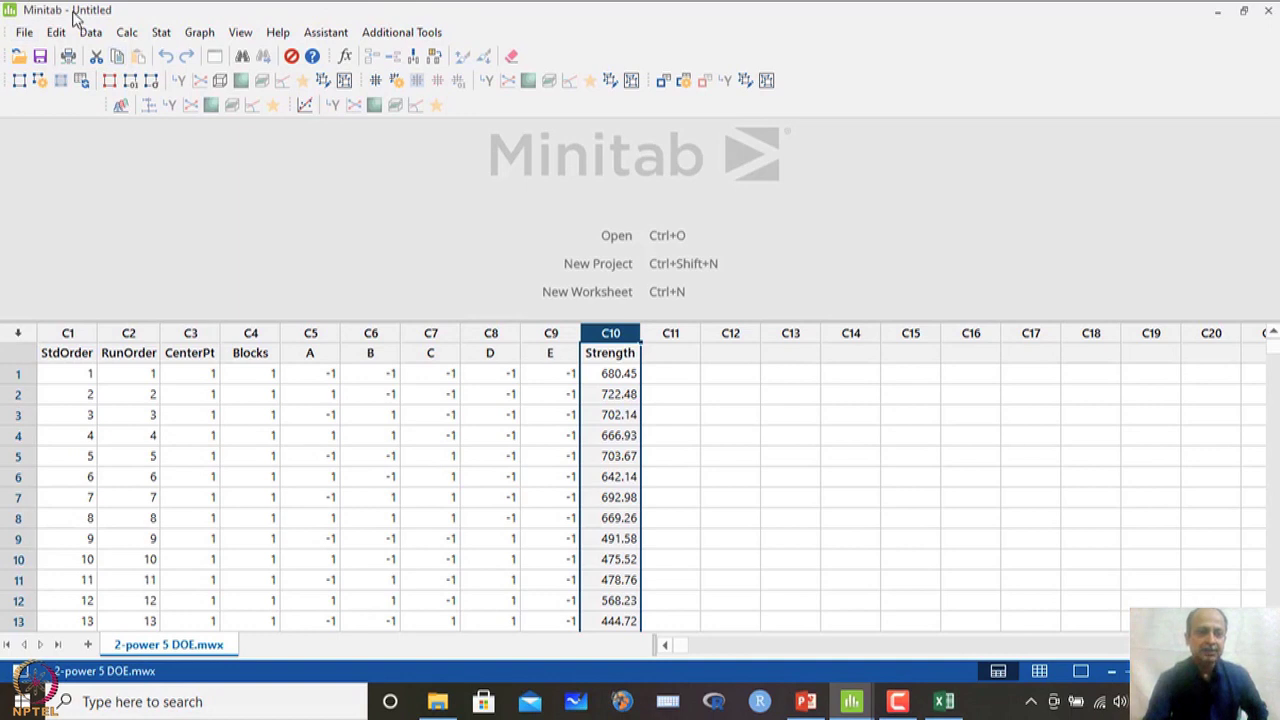
Step: Set up the factorial design analysis with Strength as the response and terms up through order 5
click(161, 38)
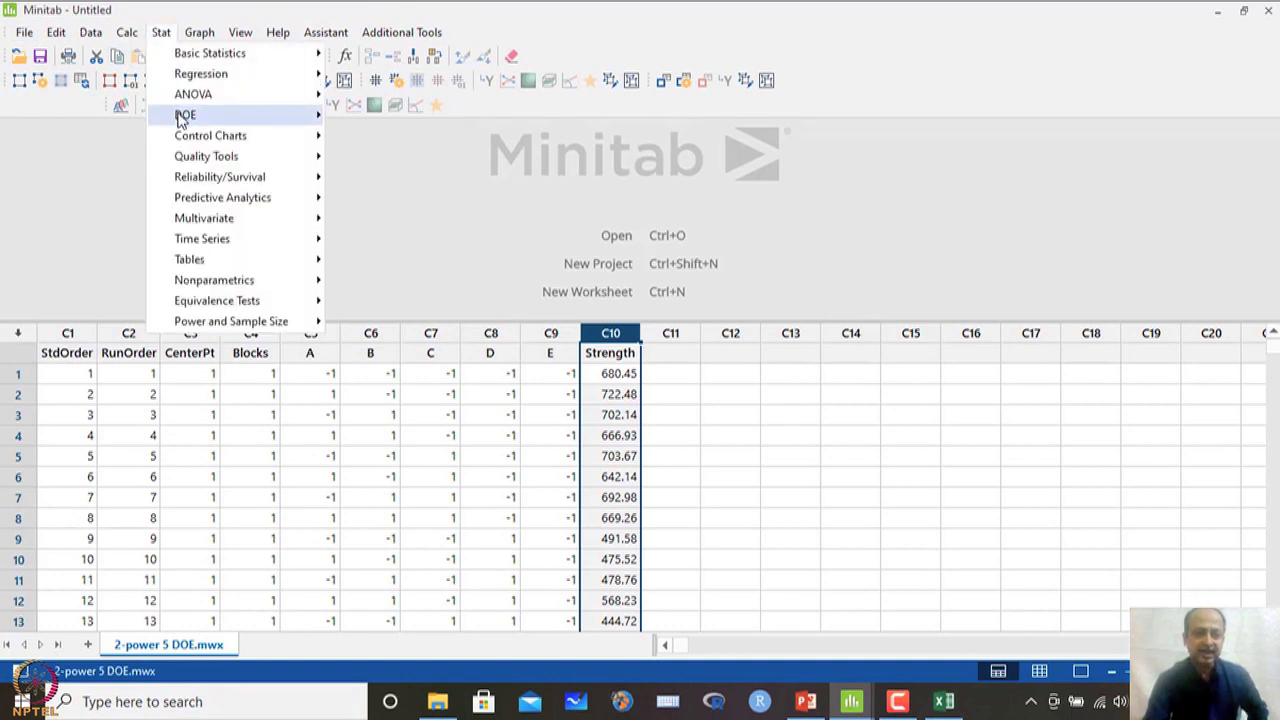
mouse_move(186, 116)
mouse_move(398, 136)
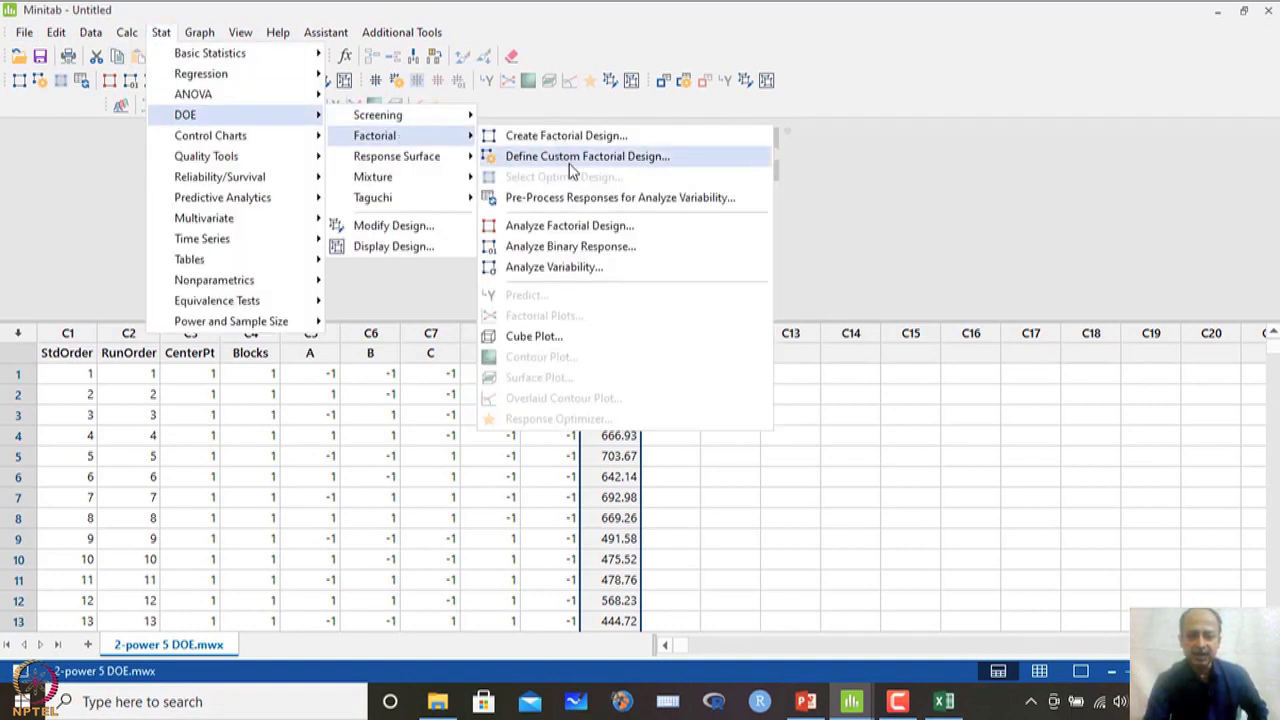
click(566, 228)
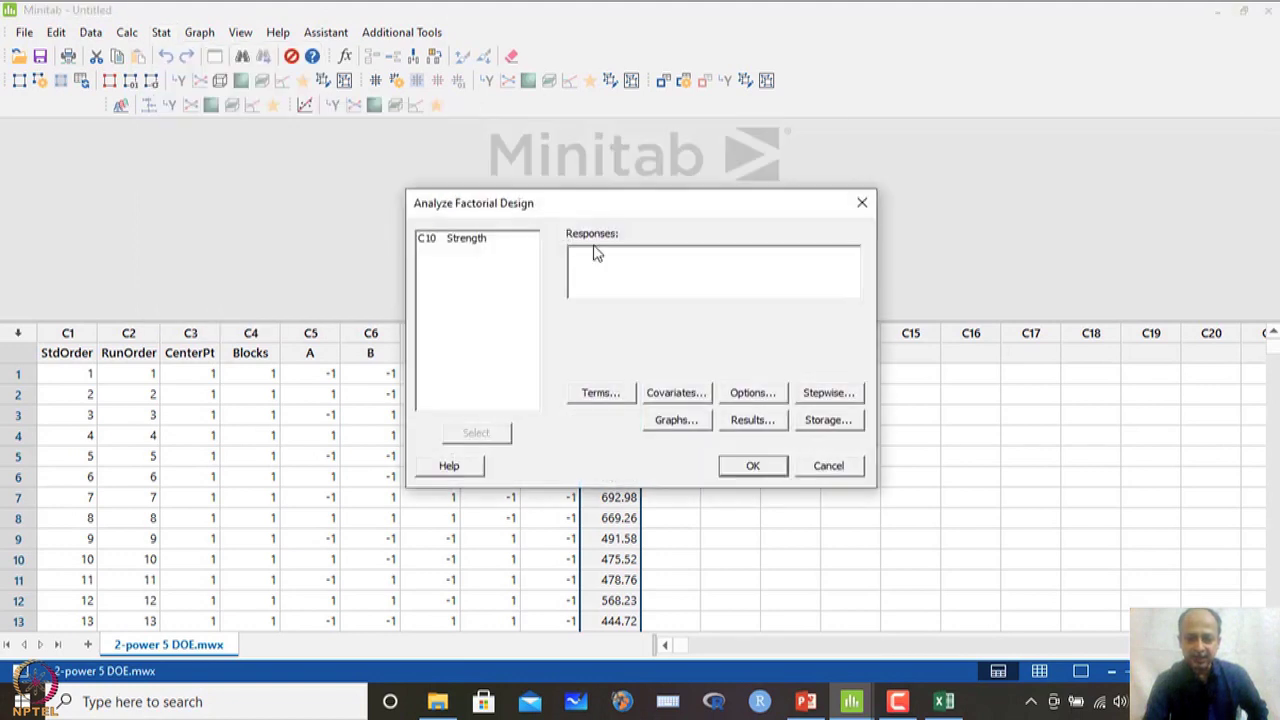
double_click(474, 245)
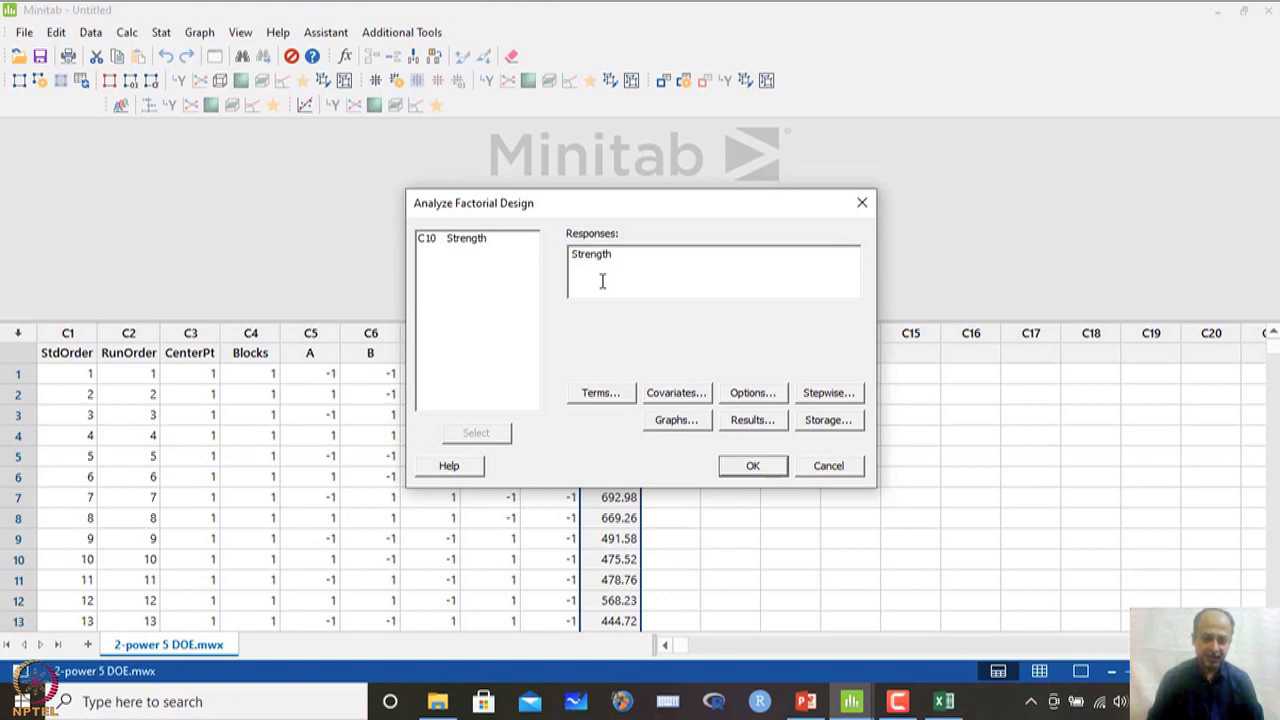
click(598, 399)
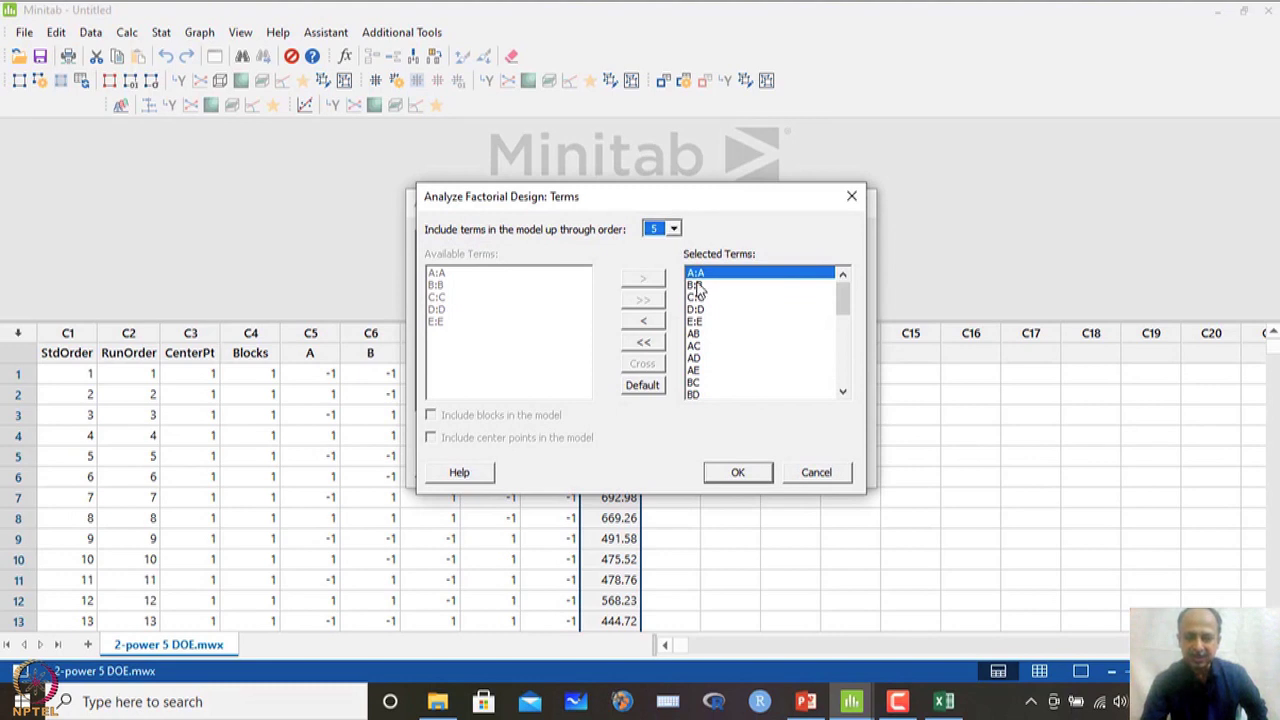
click(737, 473)
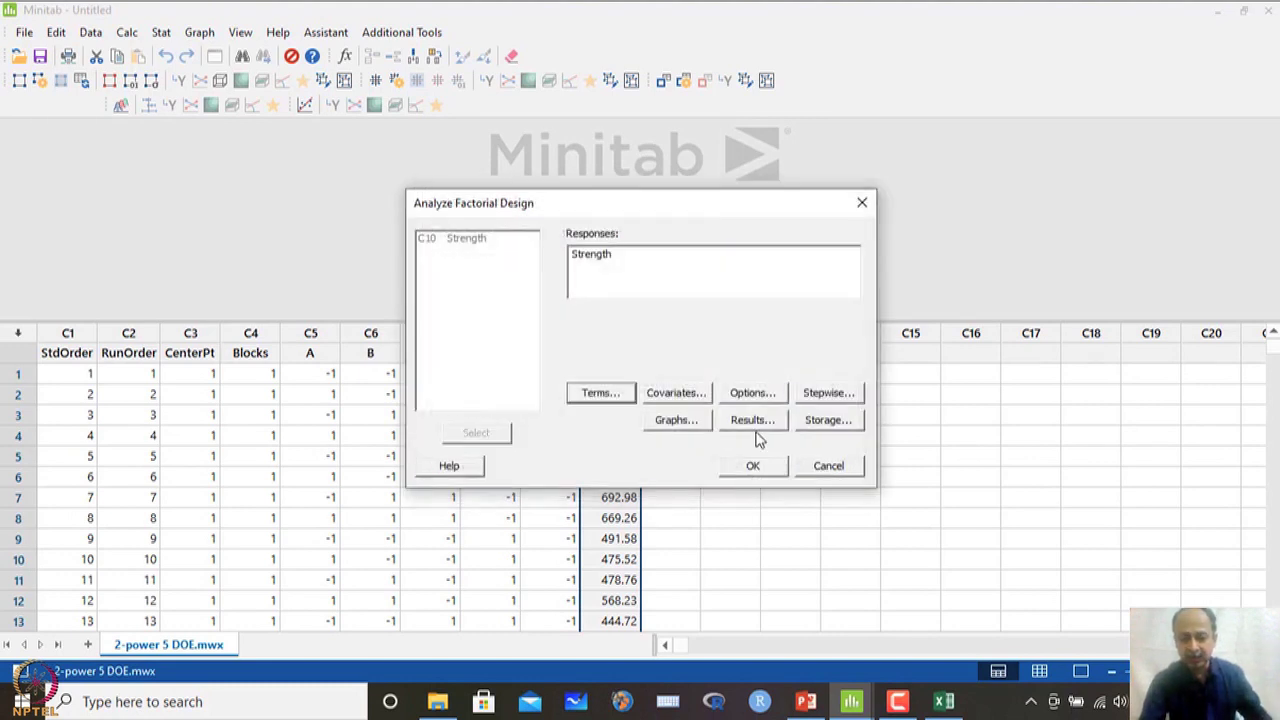
Step: Add the Normal effects plot alongside the Pareto chart and run the Strength analysis
click(684, 422)
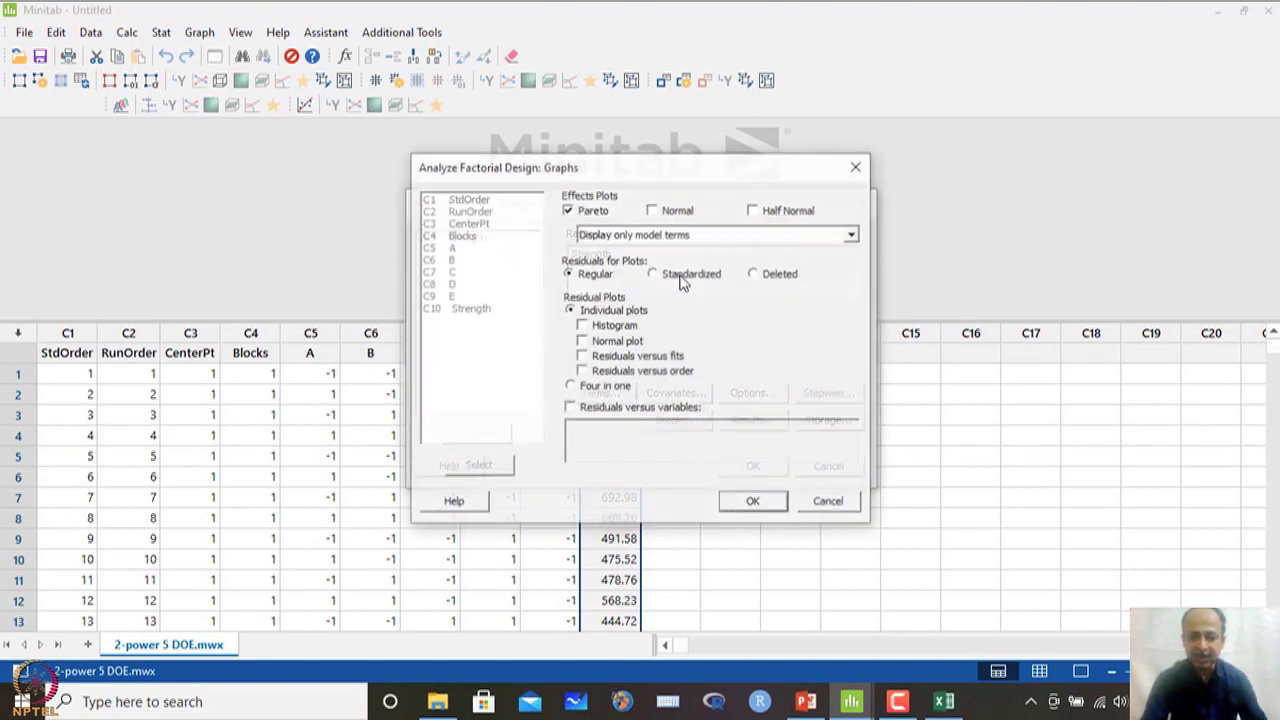
click(653, 211)
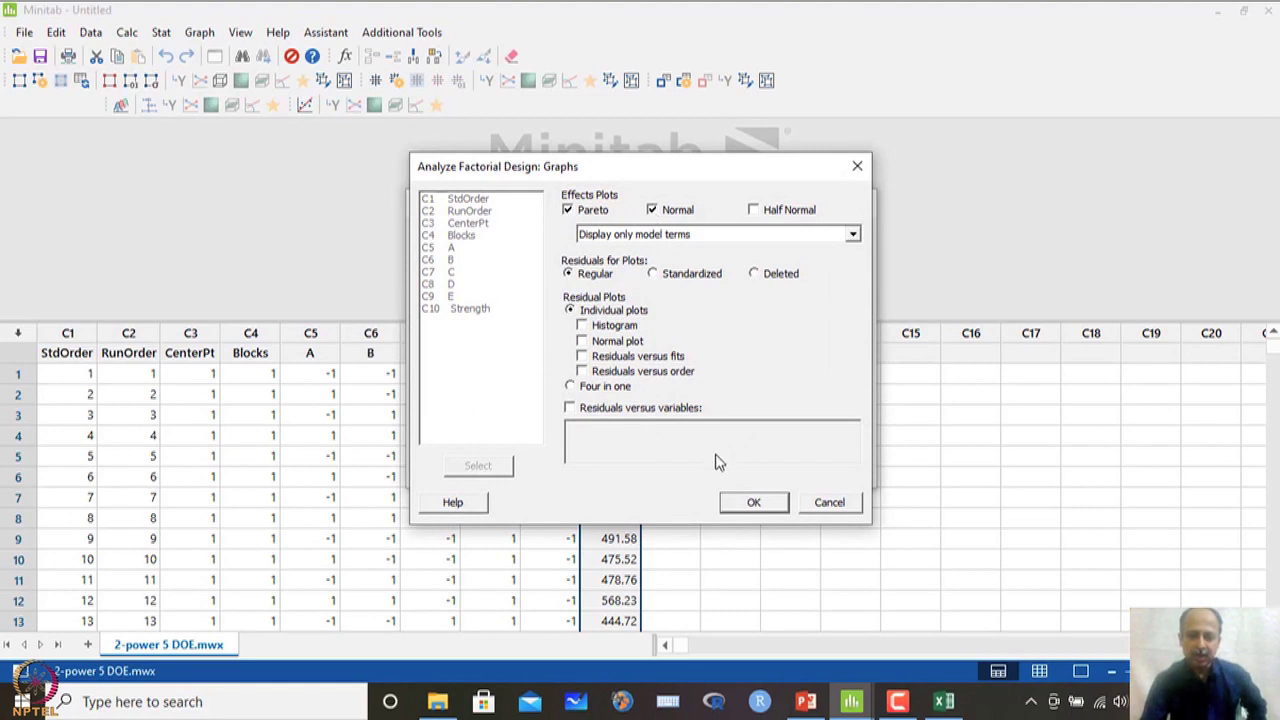
click(737, 503)
click(755, 466)
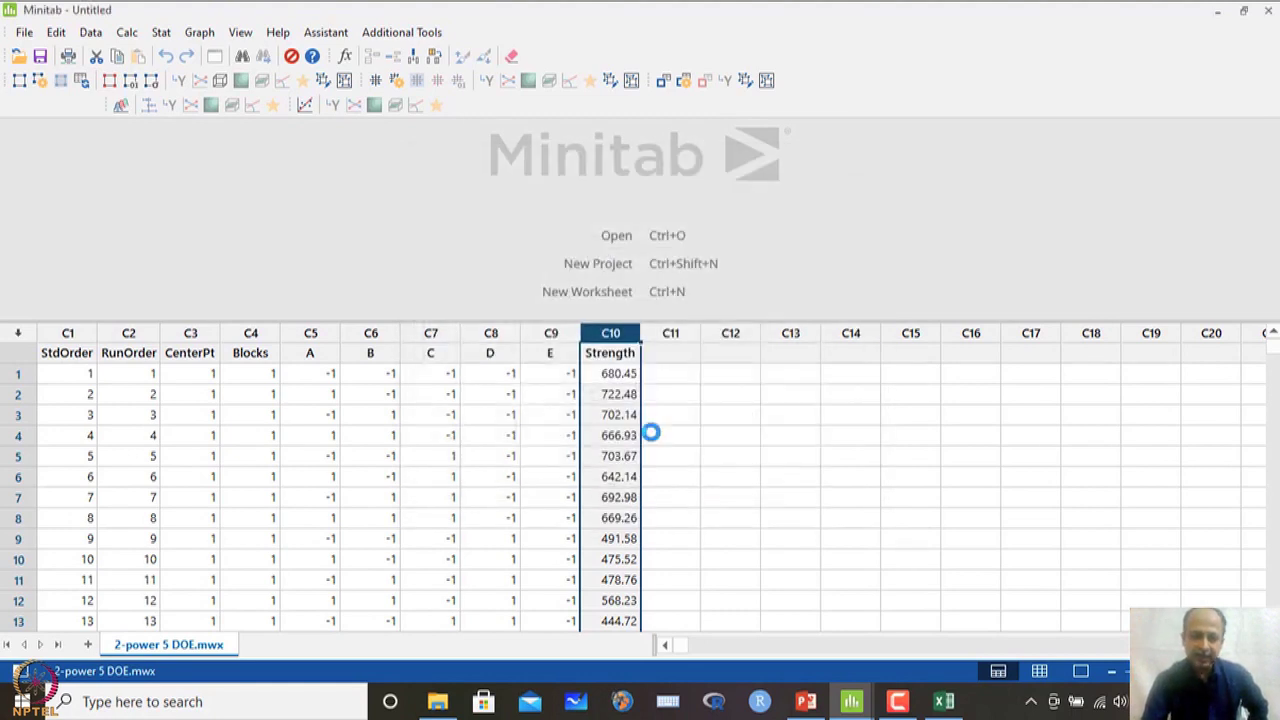
Step: Review the coefficients and analysis of variance tables in the Strength factorial regression output
scroll(536, 268, down, 10)
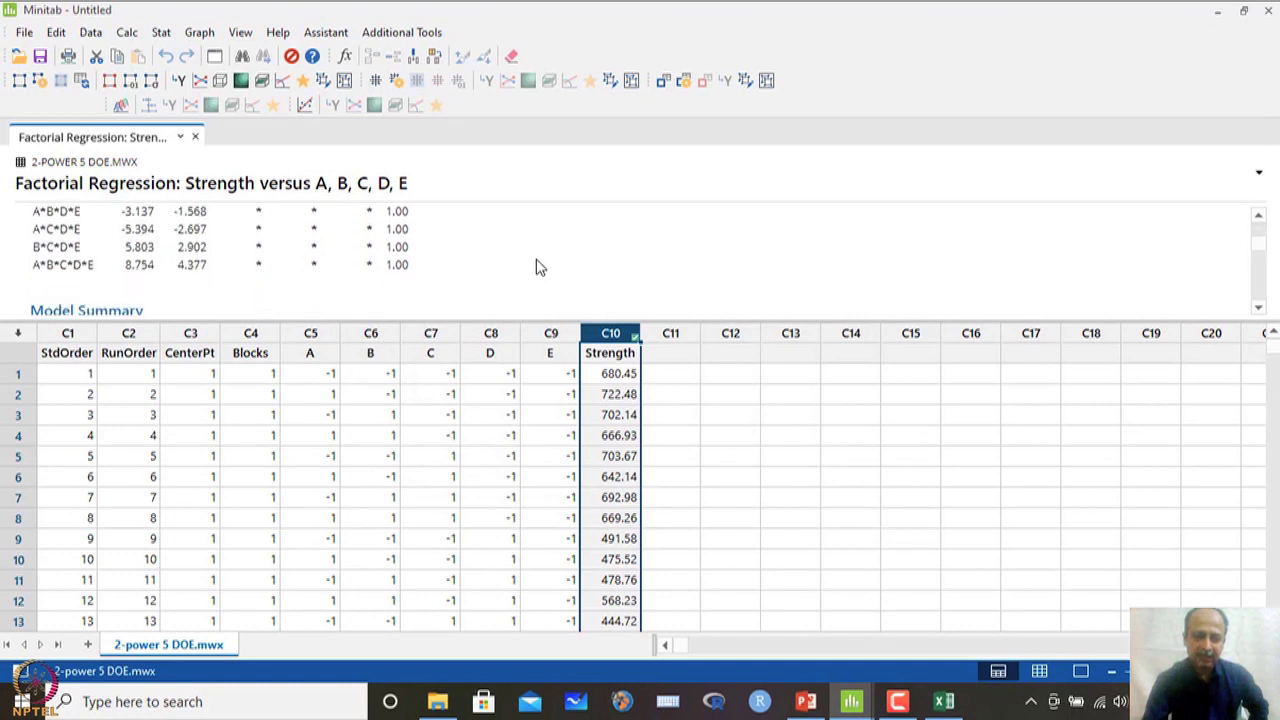
scroll(536, 268, down, 3)
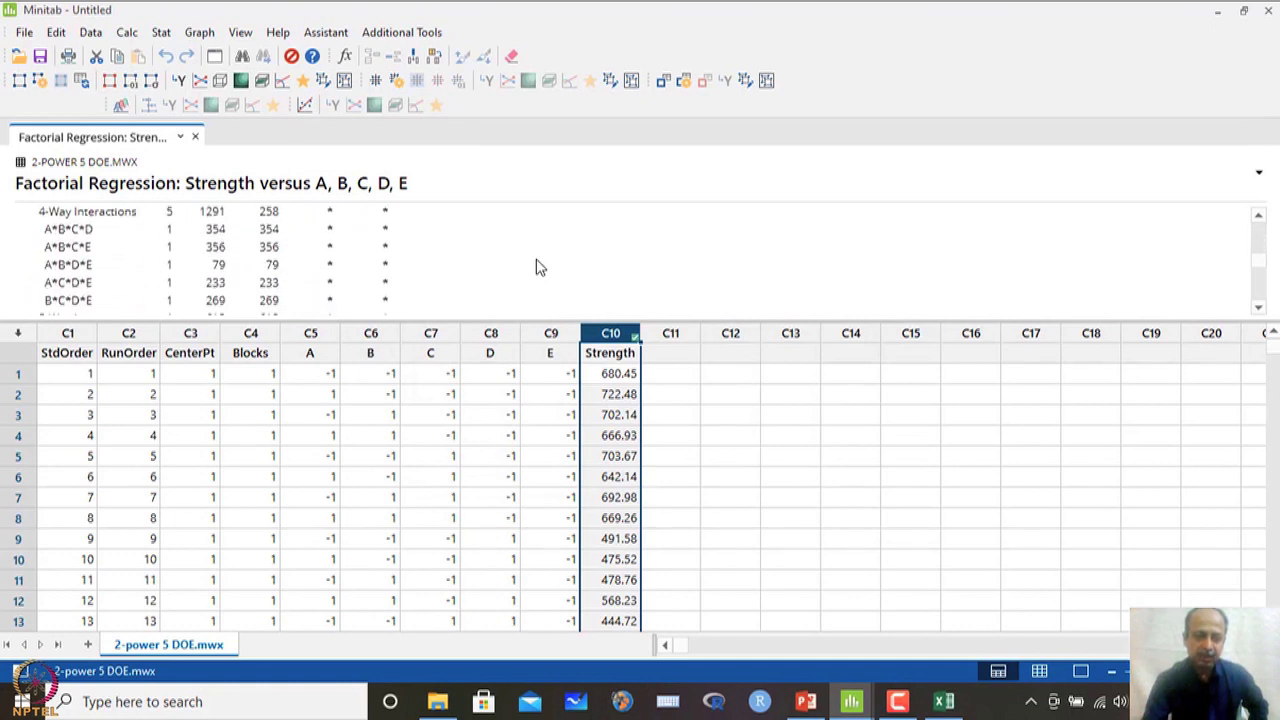
scroll(457, 274, up, 10)
scroll(457, 274, up, 5)
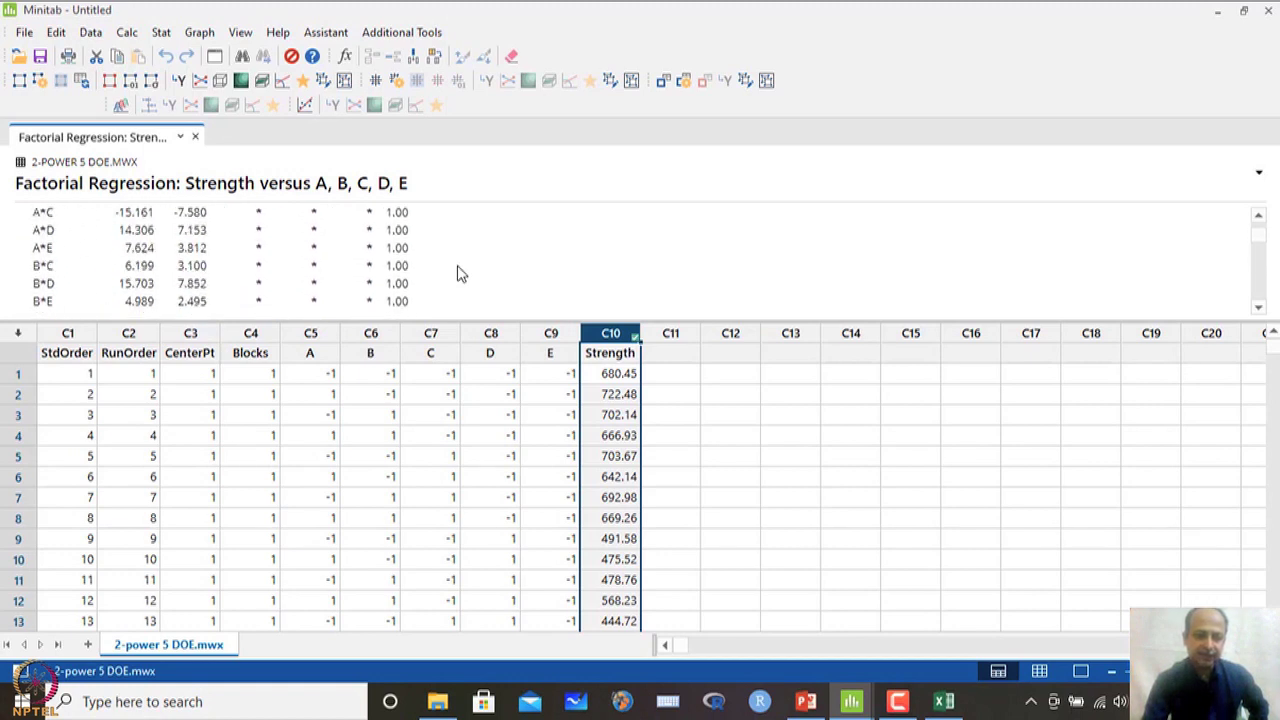
Step: Examine the SE Coef, T-Value and P-Value columns for the main effects and interactions in the Strength coefficients table
scroll(457, 274, down, 3)
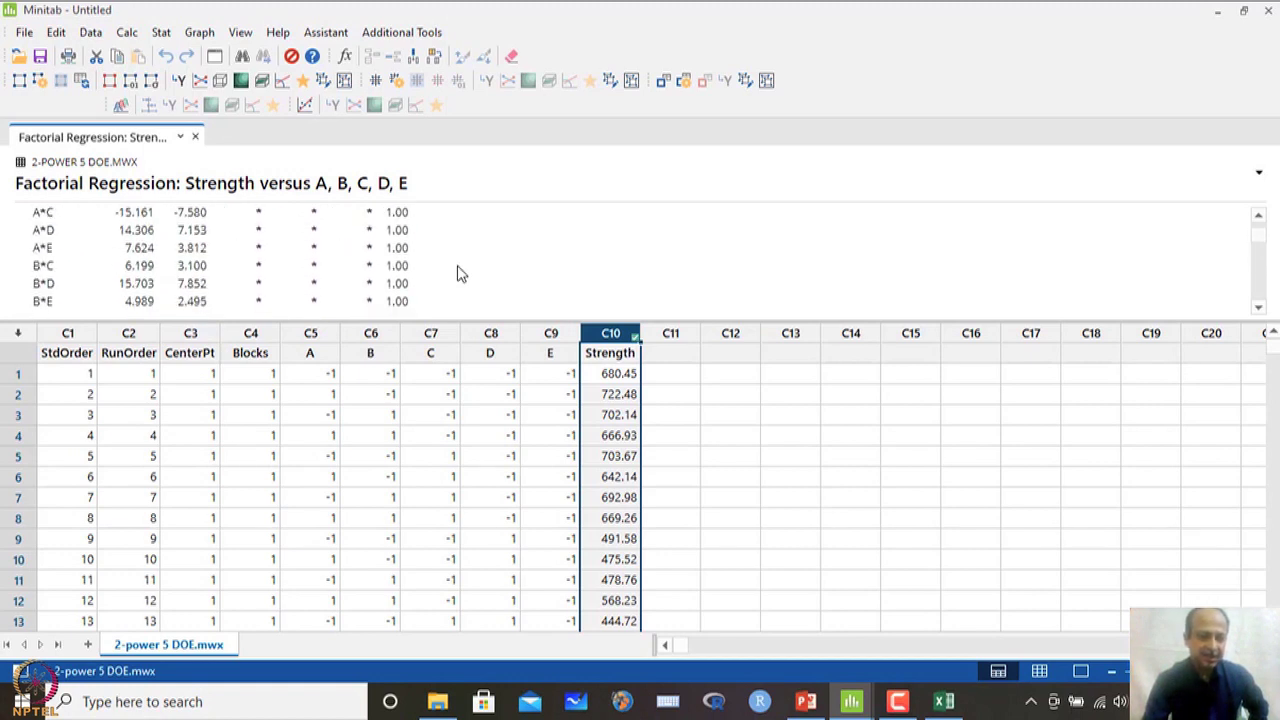
scroll(457, 274, down, 2)
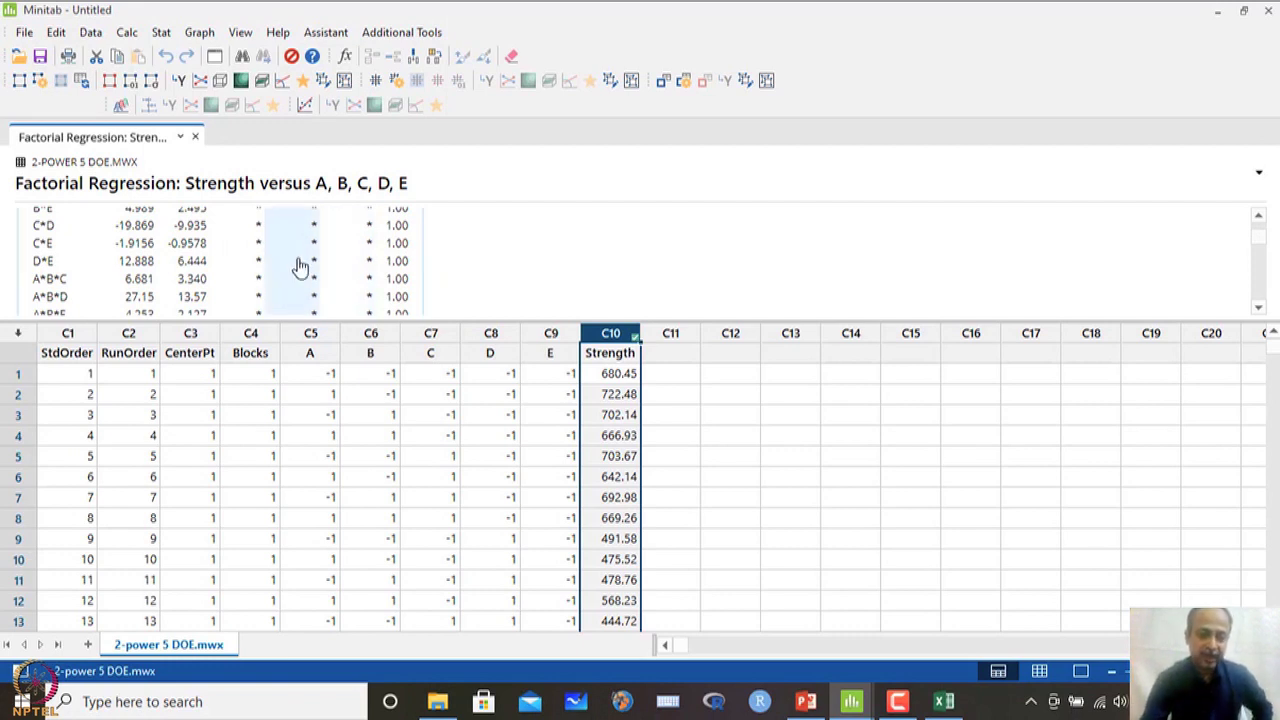
scroll(297, 265, up, 5)
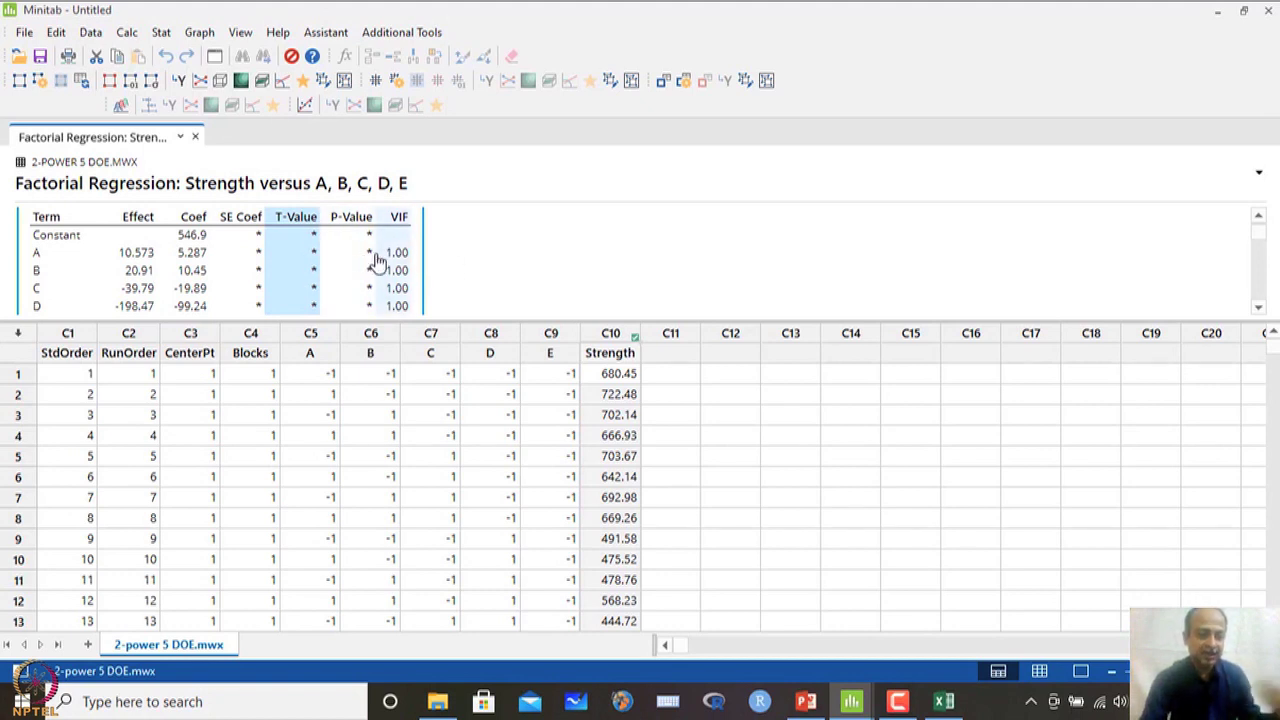
click(611, 336)
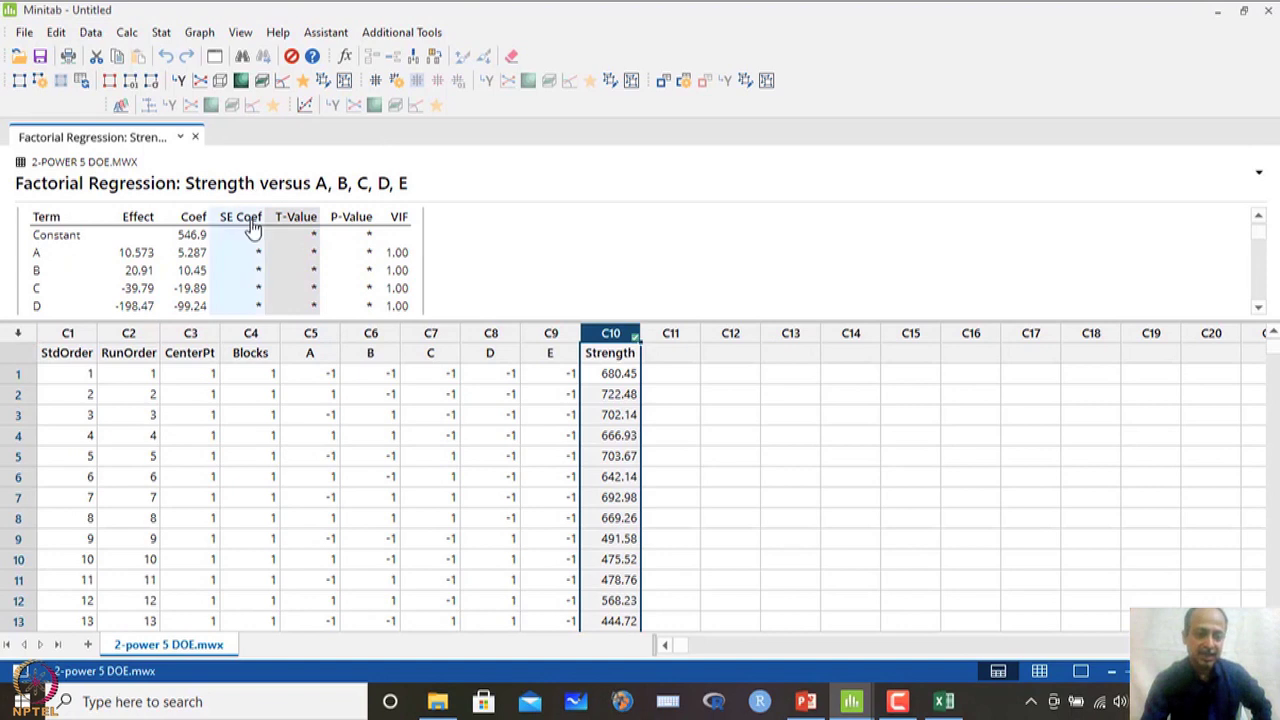
click(322, 250)
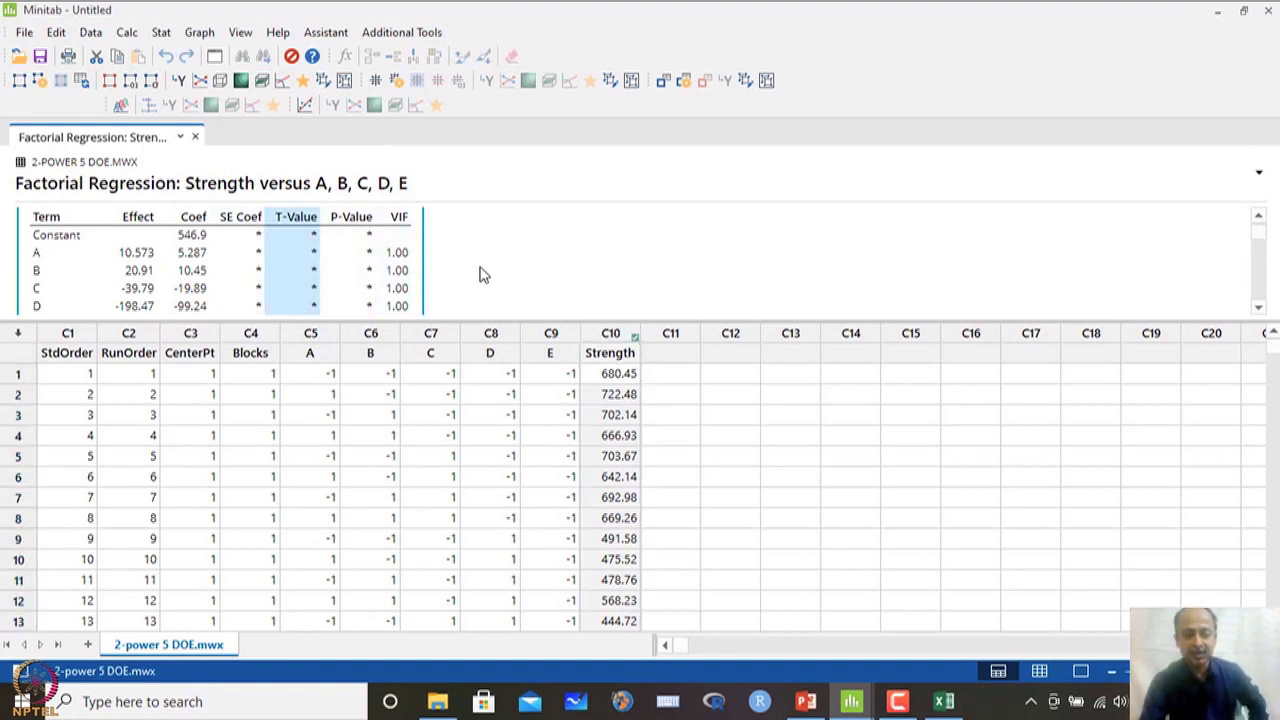
Step: View the Pareto Chart of the Effects for the full Strength model at full size, then close it
scroll(480, 274, down, 15)
scroll(480, 274, down, 10)
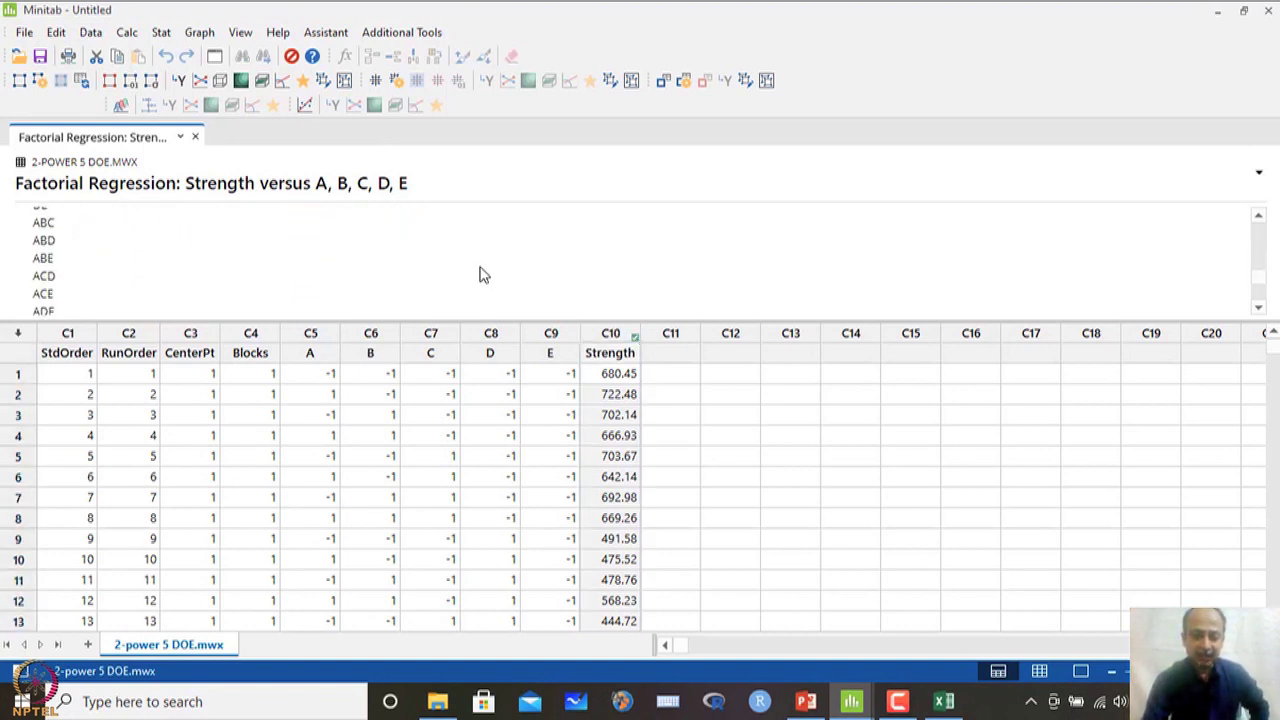
scroll(480, 274, up, 4)
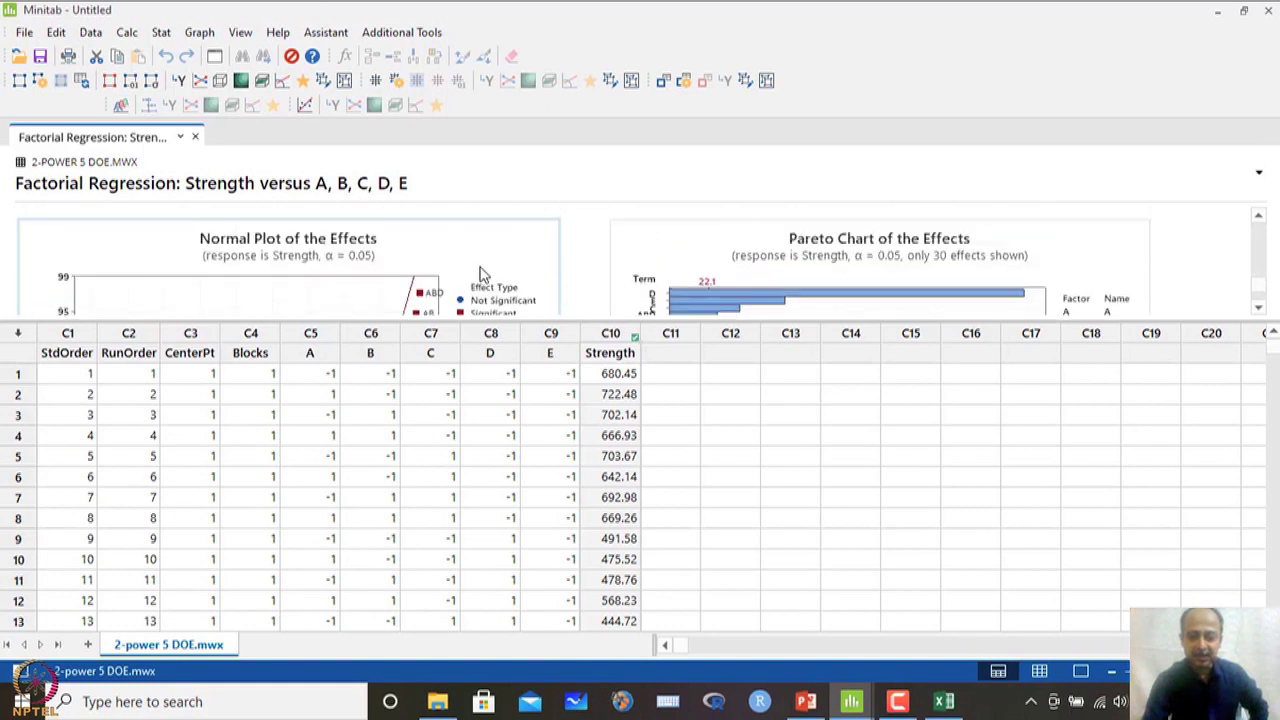
scroll(480, 274, down, 2)
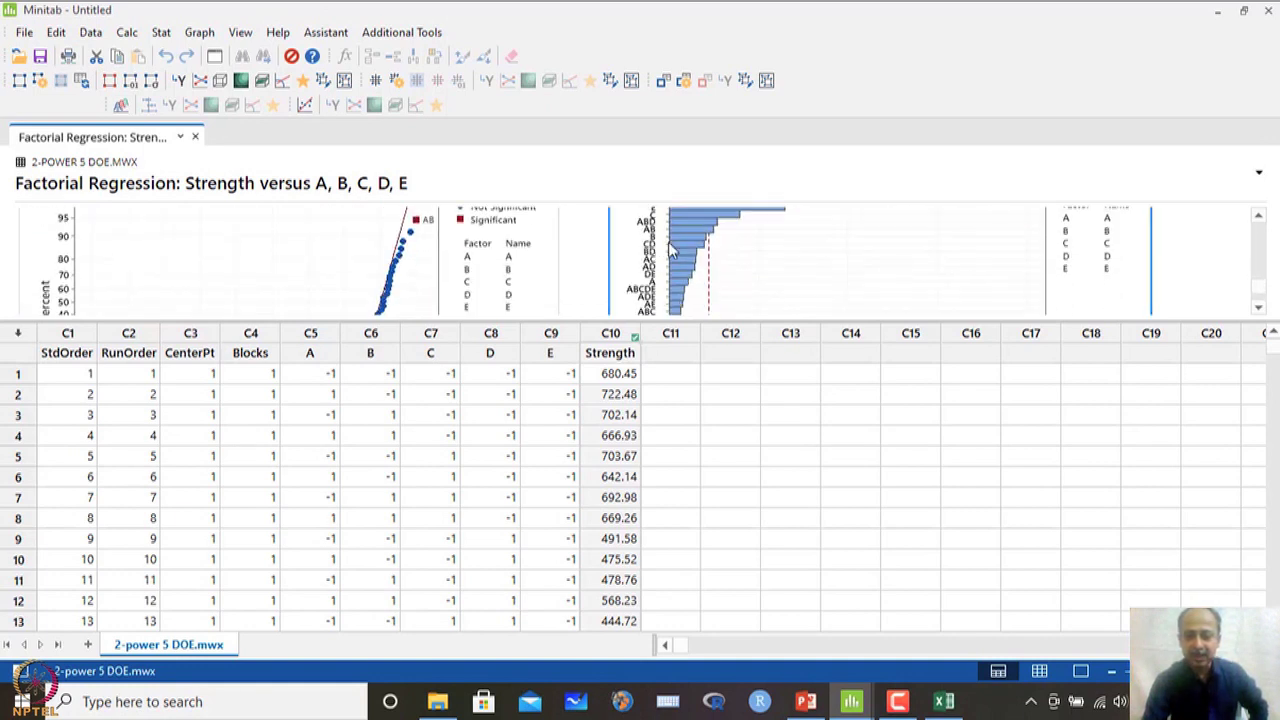
double_click(665, 255)
click(921, 78)
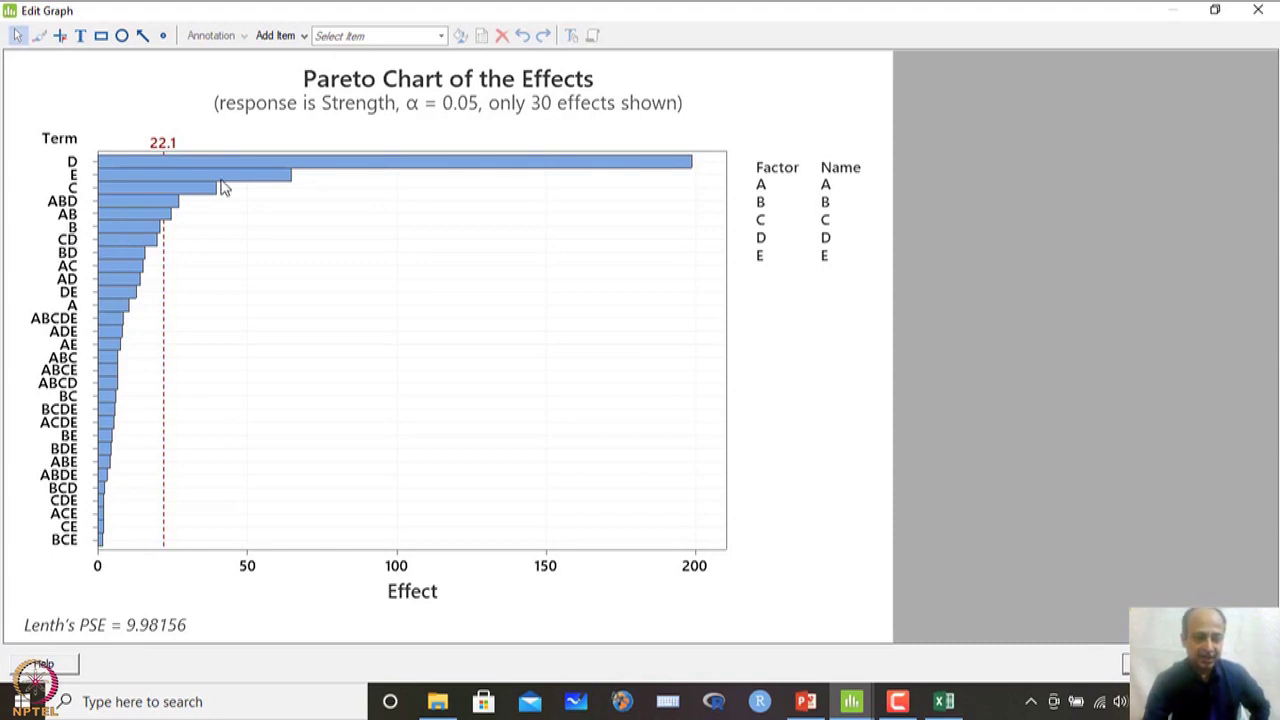
click(1258, 10)
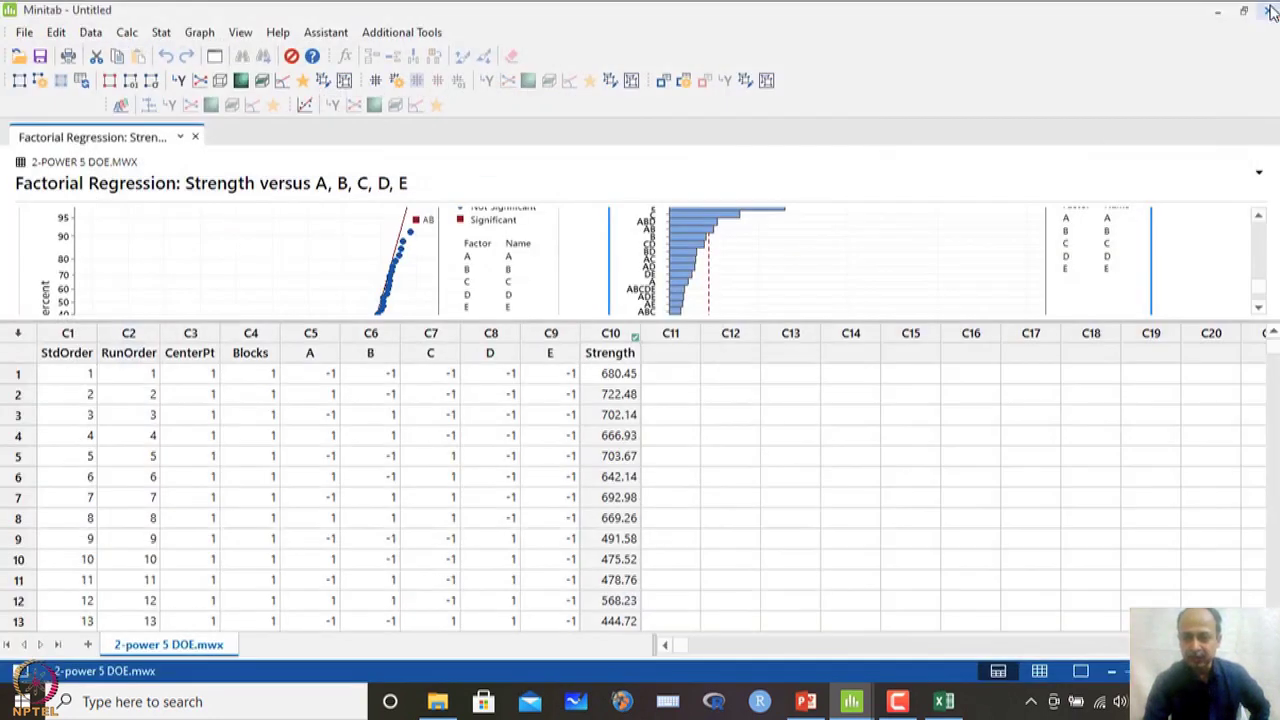
click(771, 416)
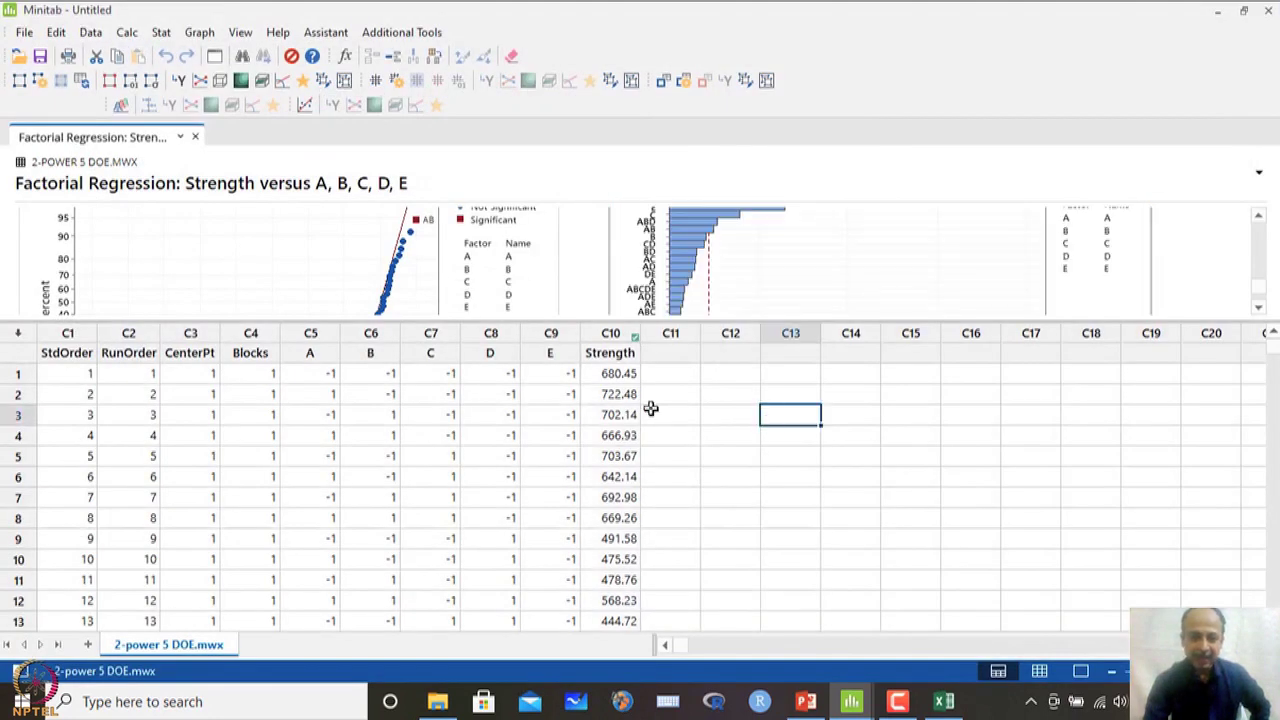
Step: Rerun the factorial design analysis of Strength with model terms included up through order 2
click(163, 33)
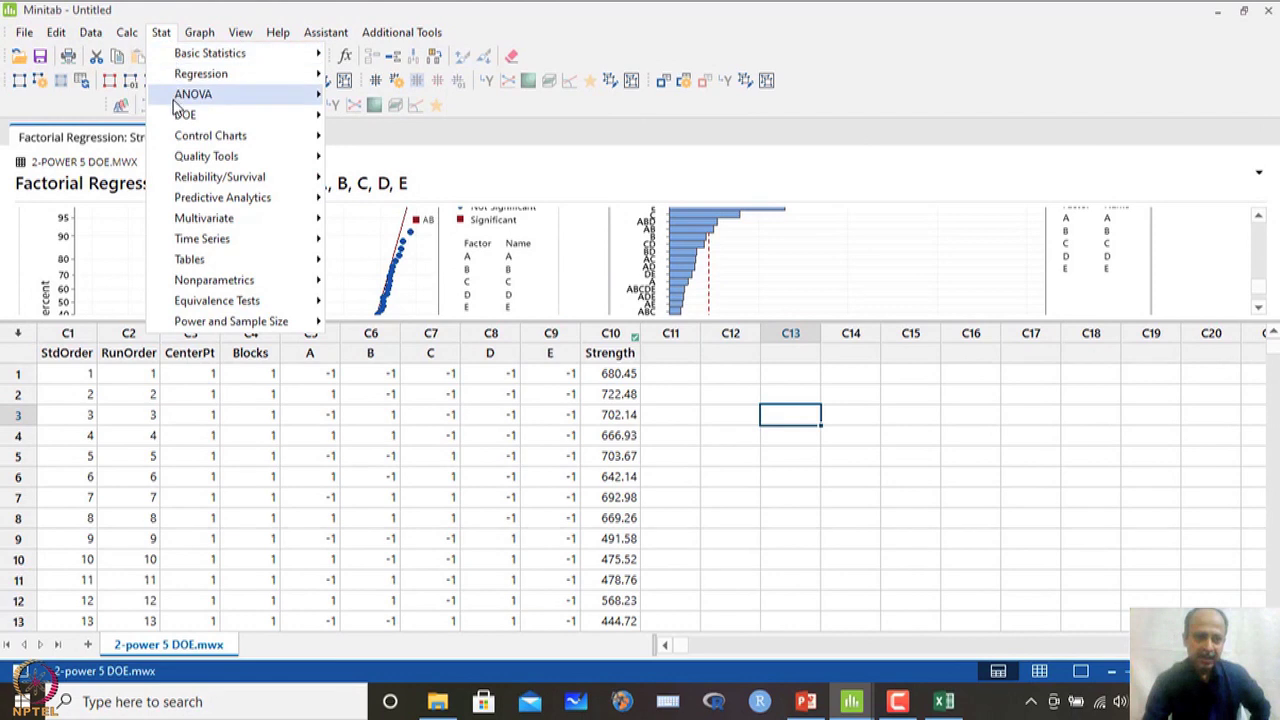
mouse_move(195, 94)
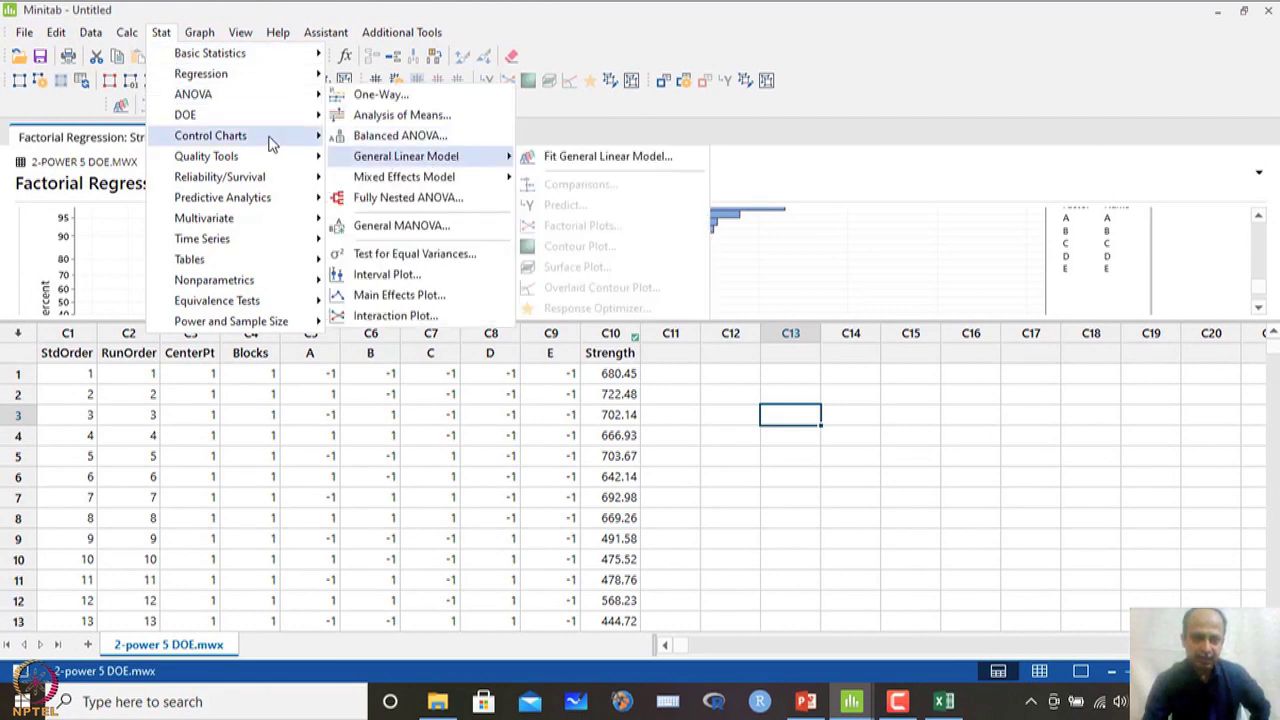
mouse_move(243, 116)
mouse_move(360, 140)
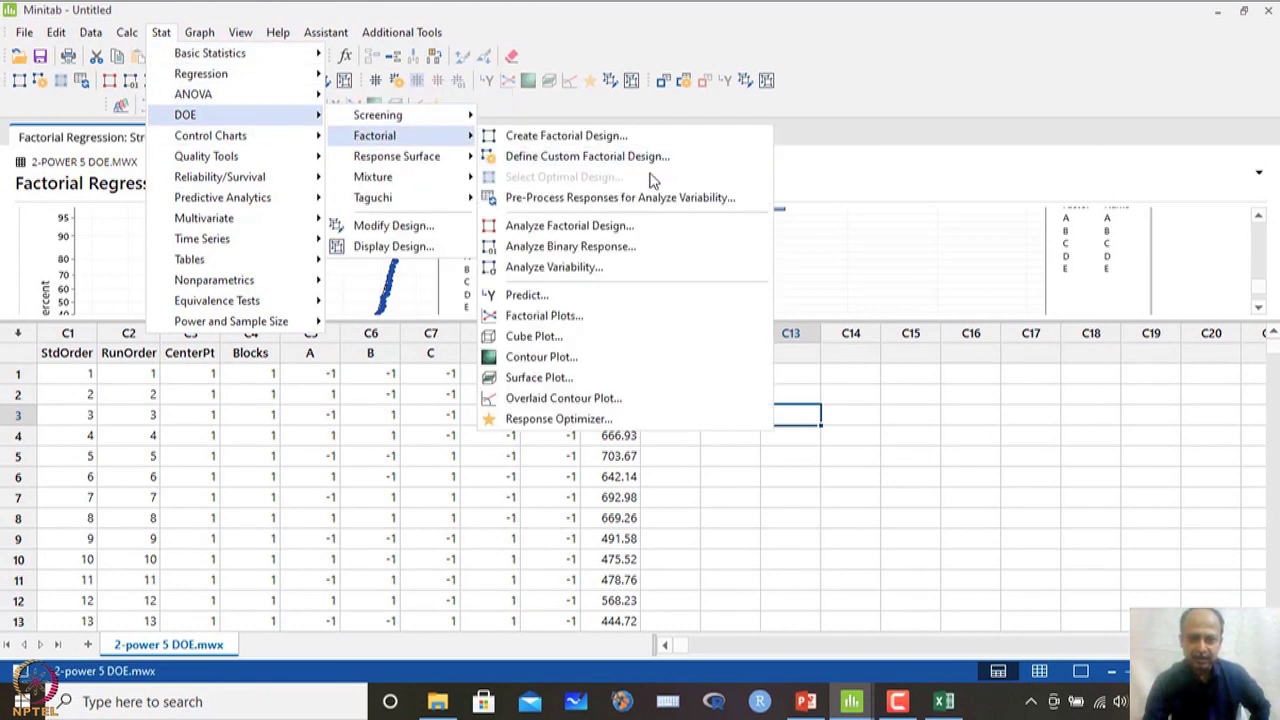
click(607, 230)
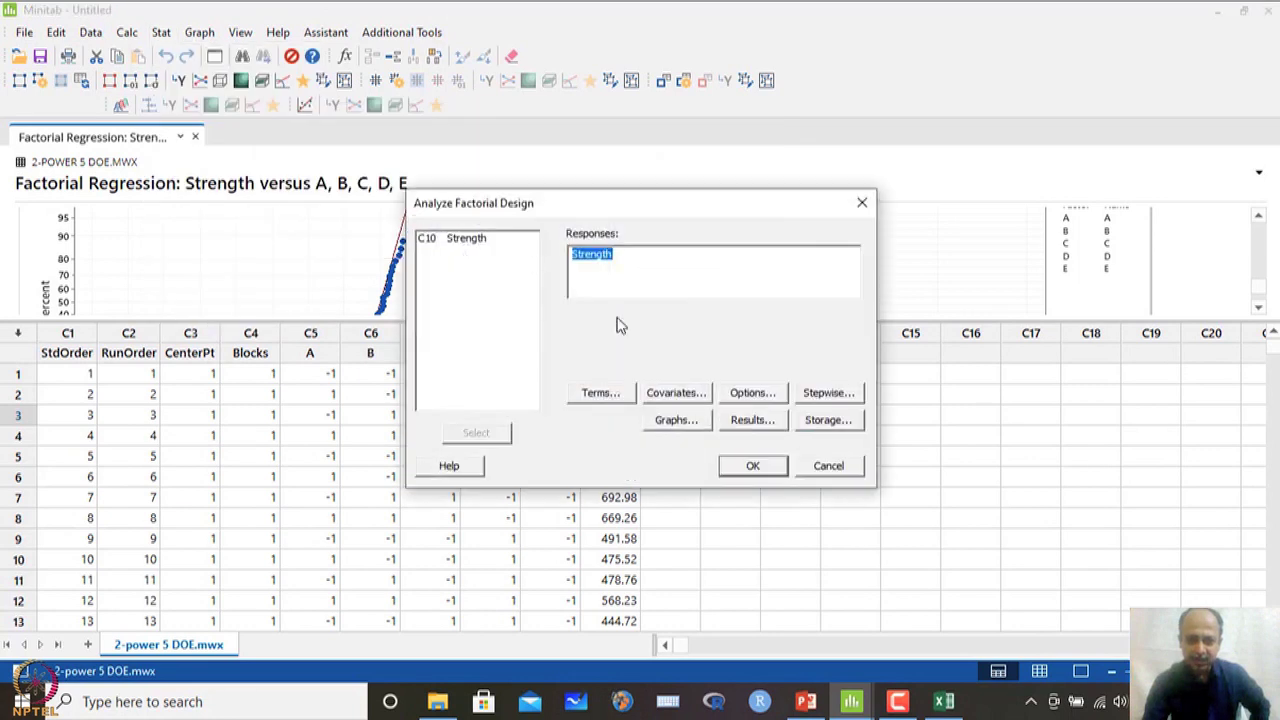
click(600, 393)
click(676, 230)
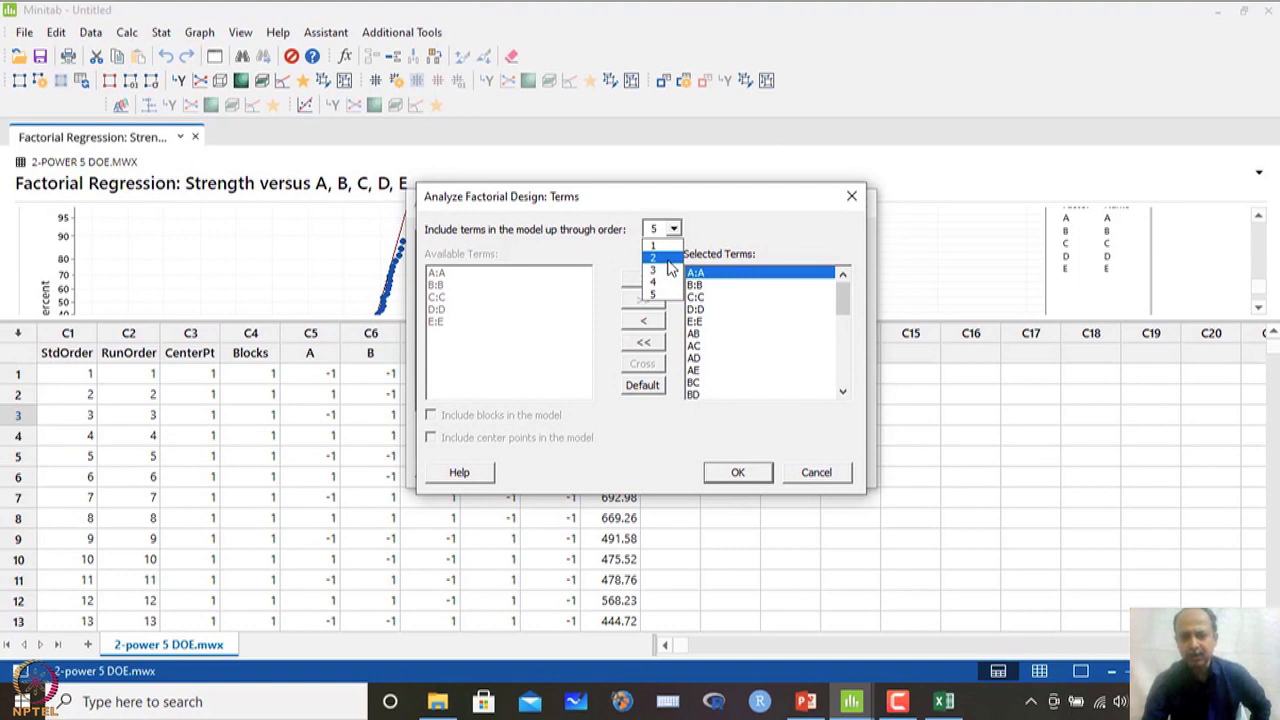
click(667, 260)
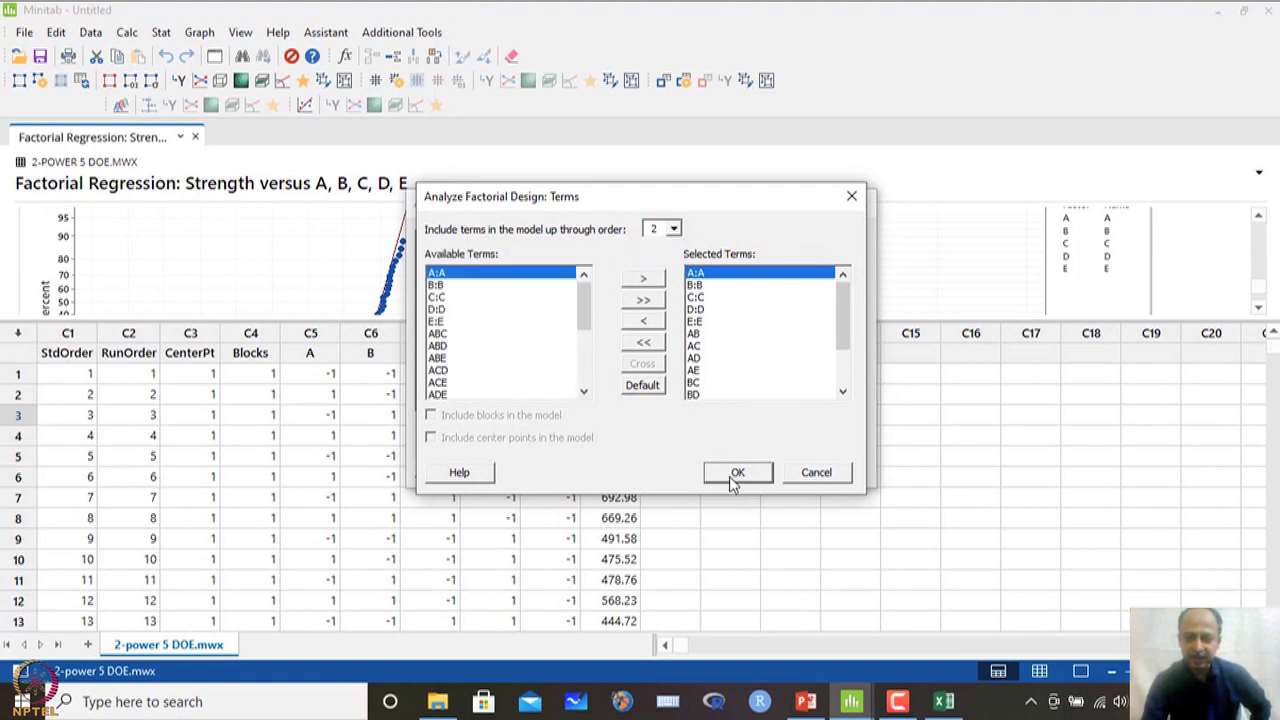
click(735, 474)
click(734, 466)
Step: Inspect the Pareto Chart of the Standardized Effects for the second-order Strength model at full size and close it
scroll(529, 277, down, 15)
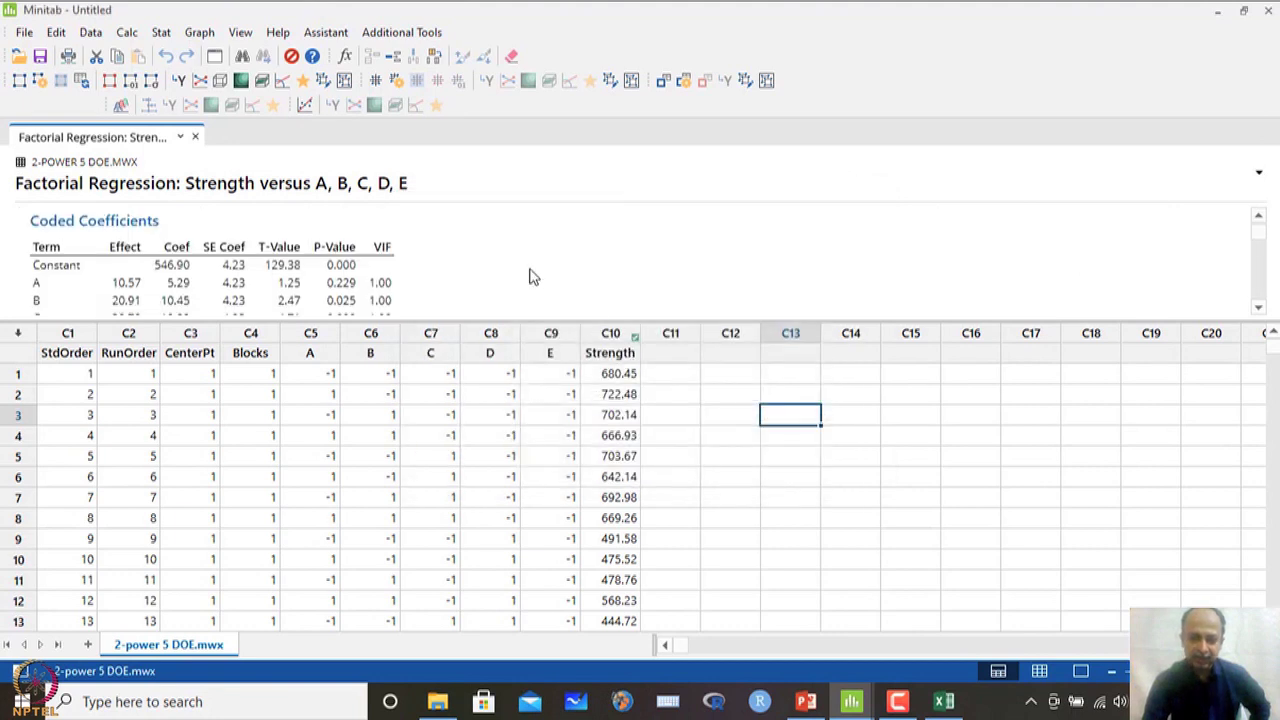
scroll(529, 277, up, 2)
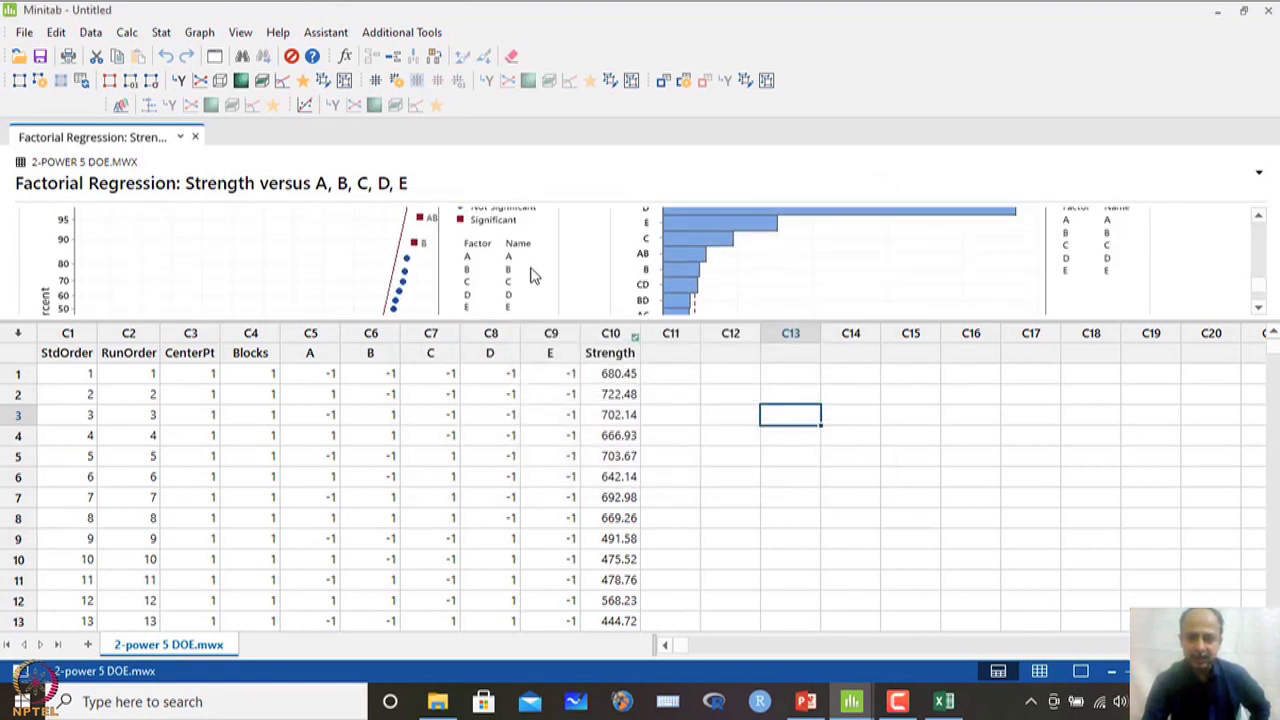
double_click(720, 240)
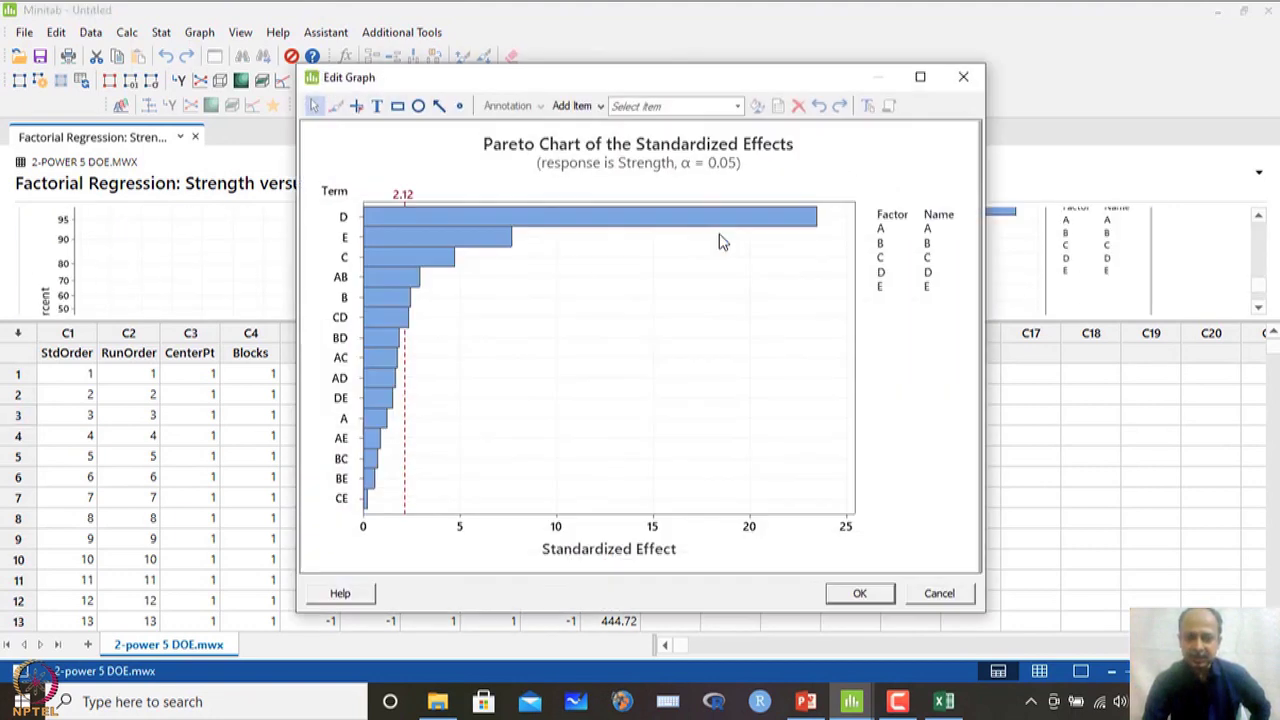
click(920, 77)
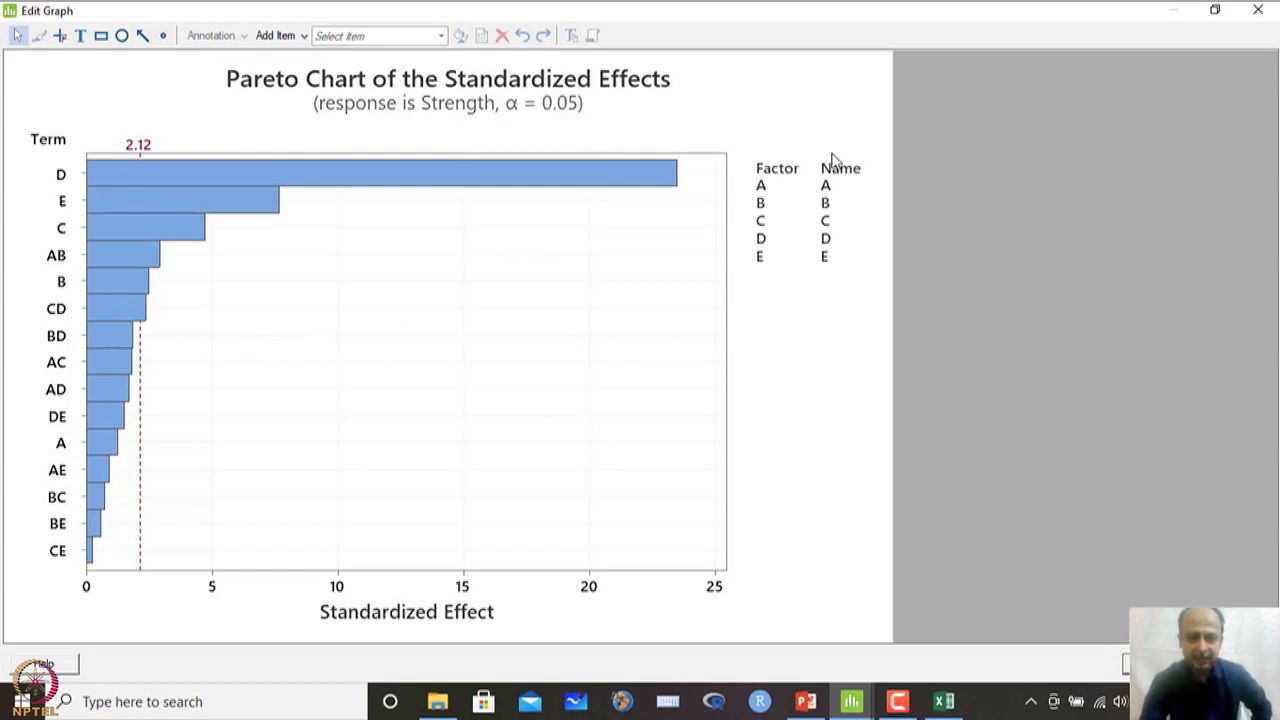
click(1258, 12)
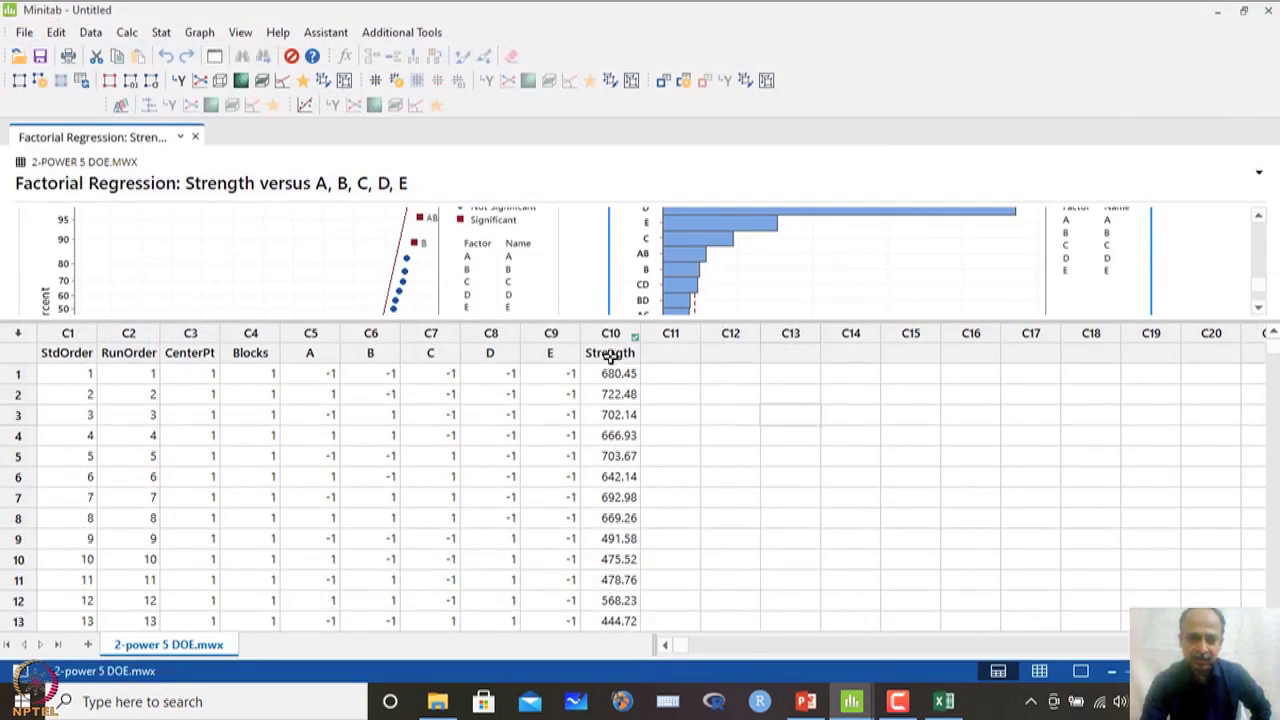
Step: Start another factorial design analysis of Strength and limit the model terms to order 1
click(161, 33)
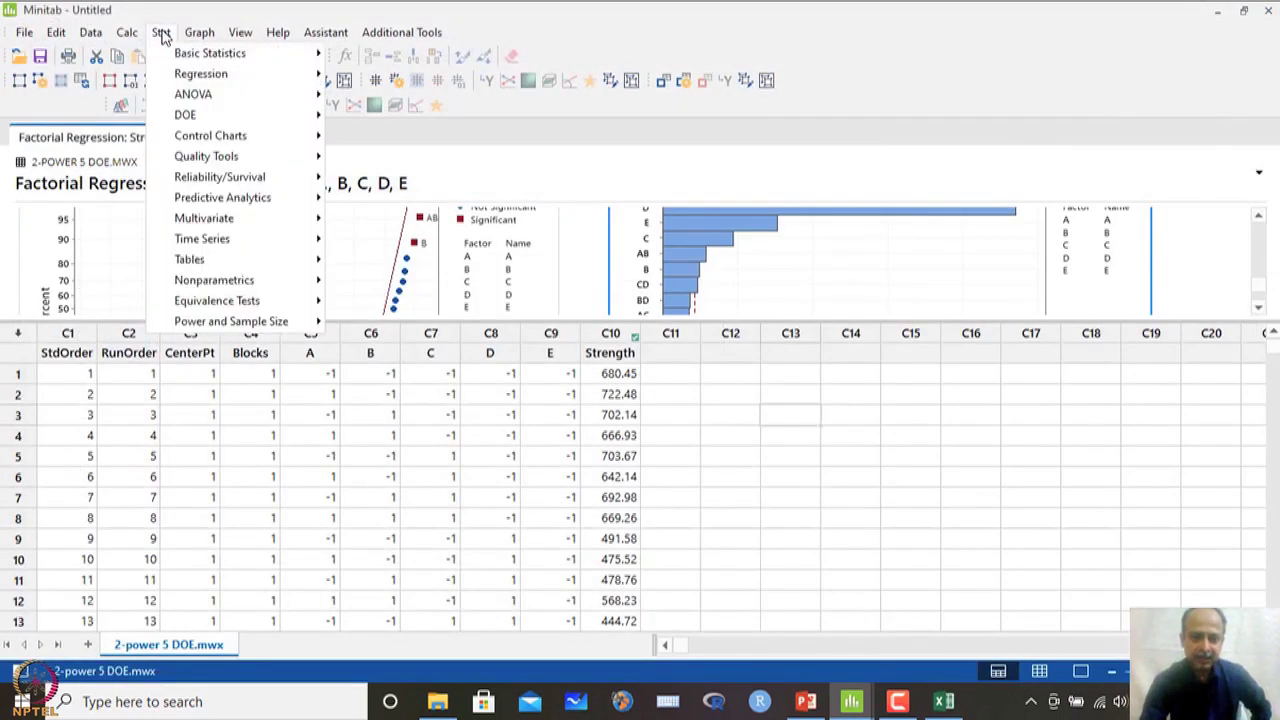
mouse_move(185, 120)
mouse_move(429, 135)
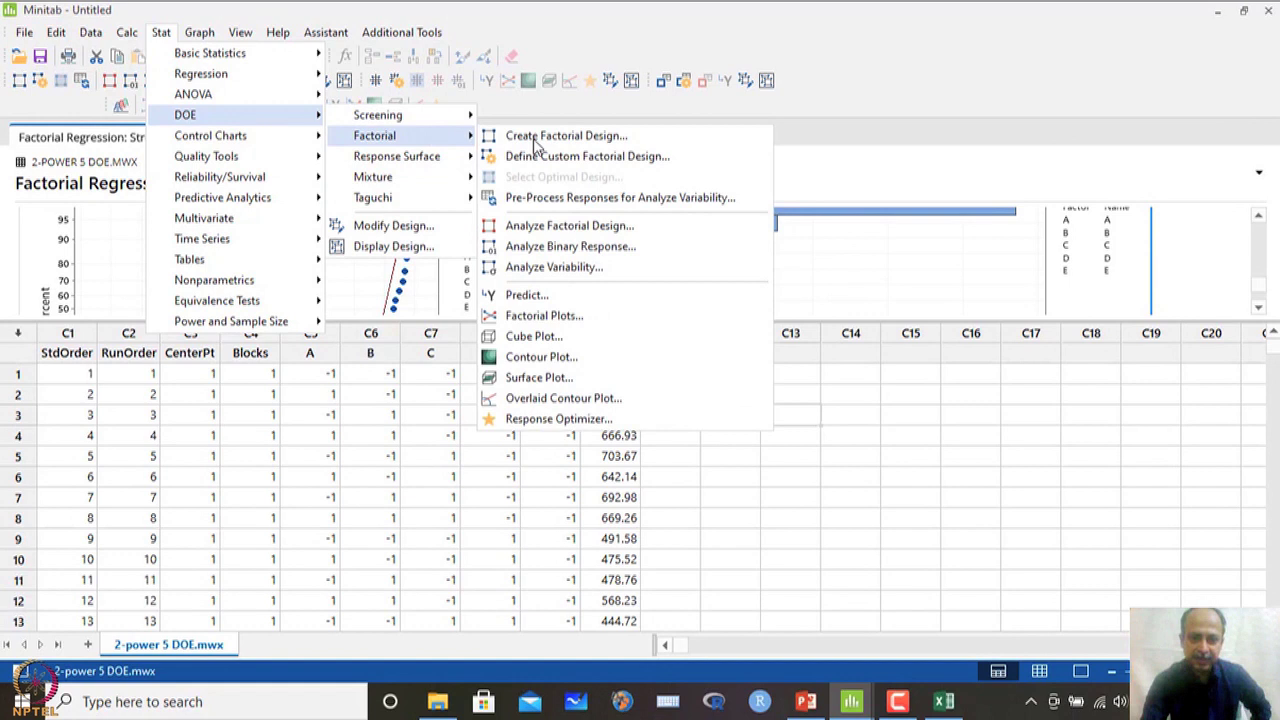
click(565, 225)
click(622, 392)
click(673, 230)
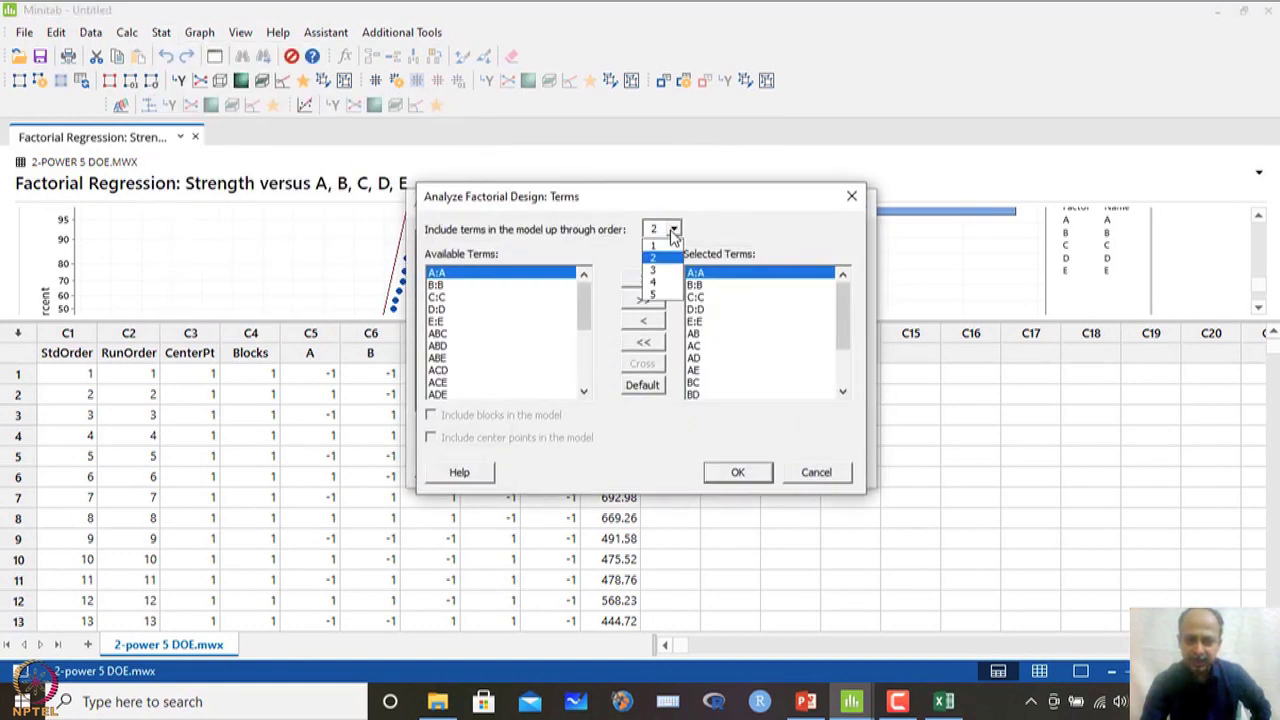
click(660, 246)
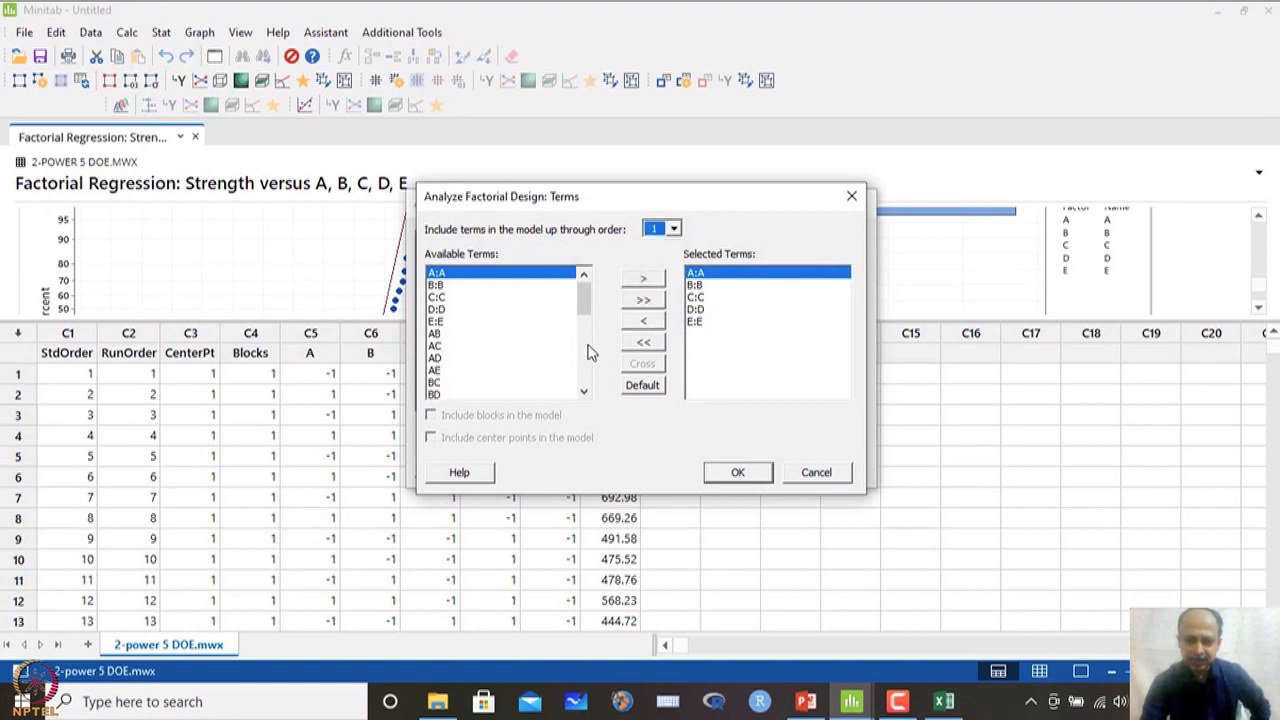
Step: Add the AB and CD interactions to the selected model terms and run the Strength analysis
click(433, 335)
click(643, 278)
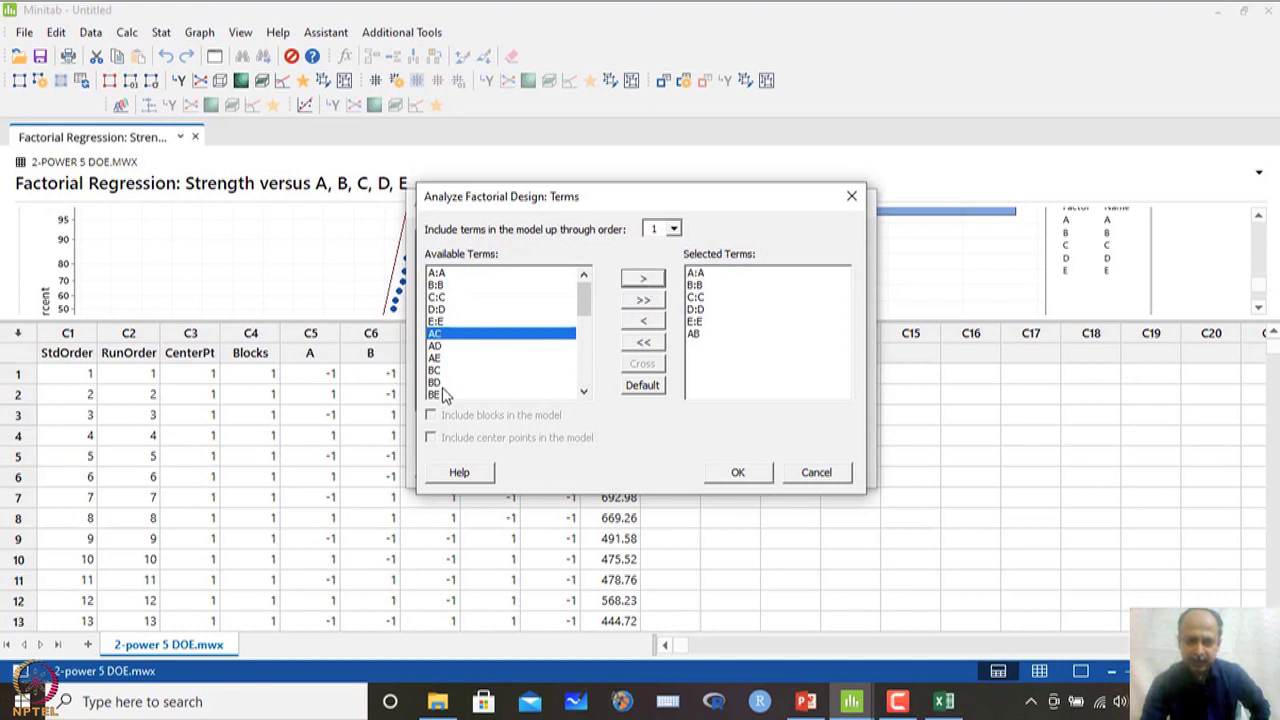
scroll(447, 390, down, 1)
click(440, 370)
click(643, 278)
click(740, 473)
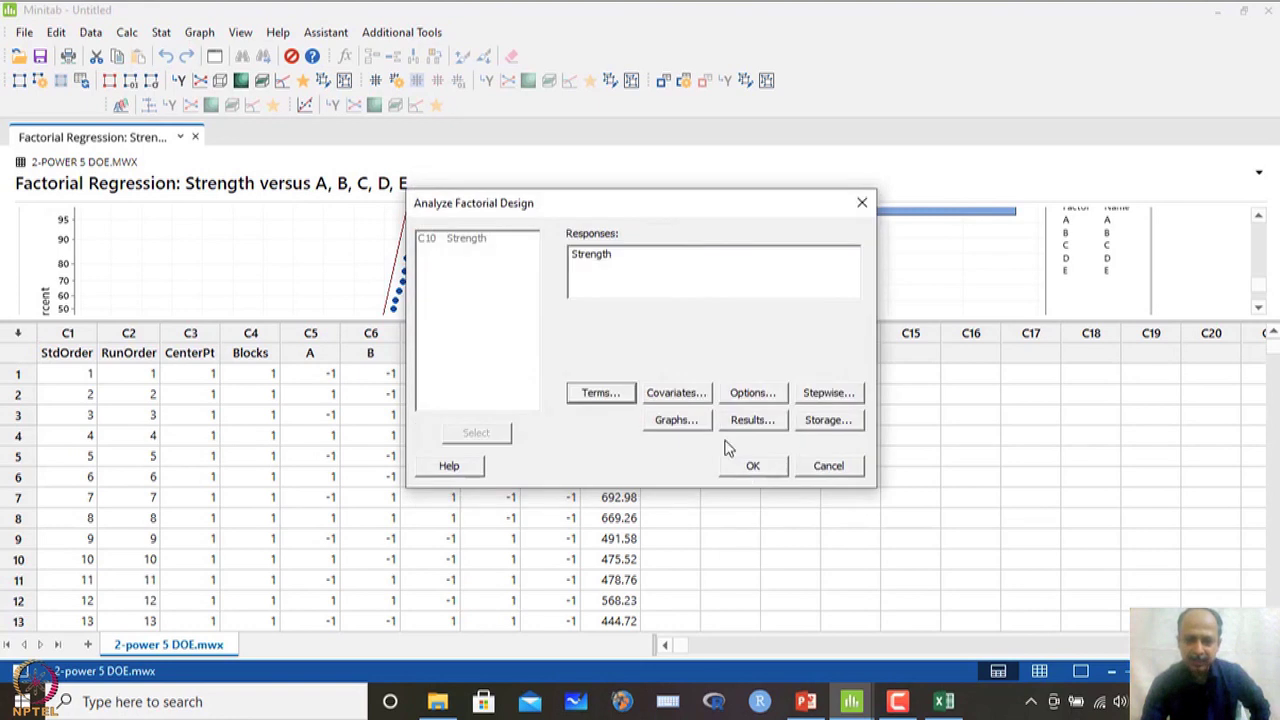
click(741, 465)
Step: Inspect the Pareto Chart of the Standardized Effects for the reduced model with AB and CD at full size
scroll(653, 337, down, 5)
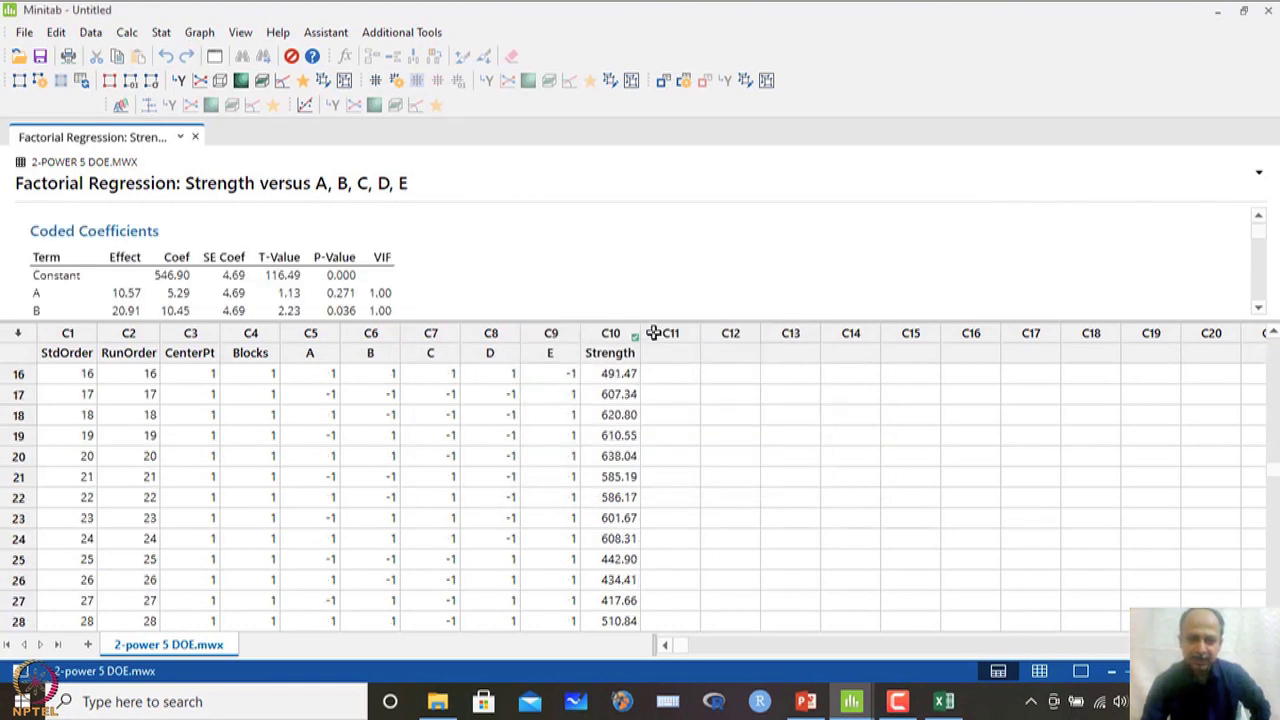
scroll(640, 283, down, 10)
scroll(648, 236, down, 4)
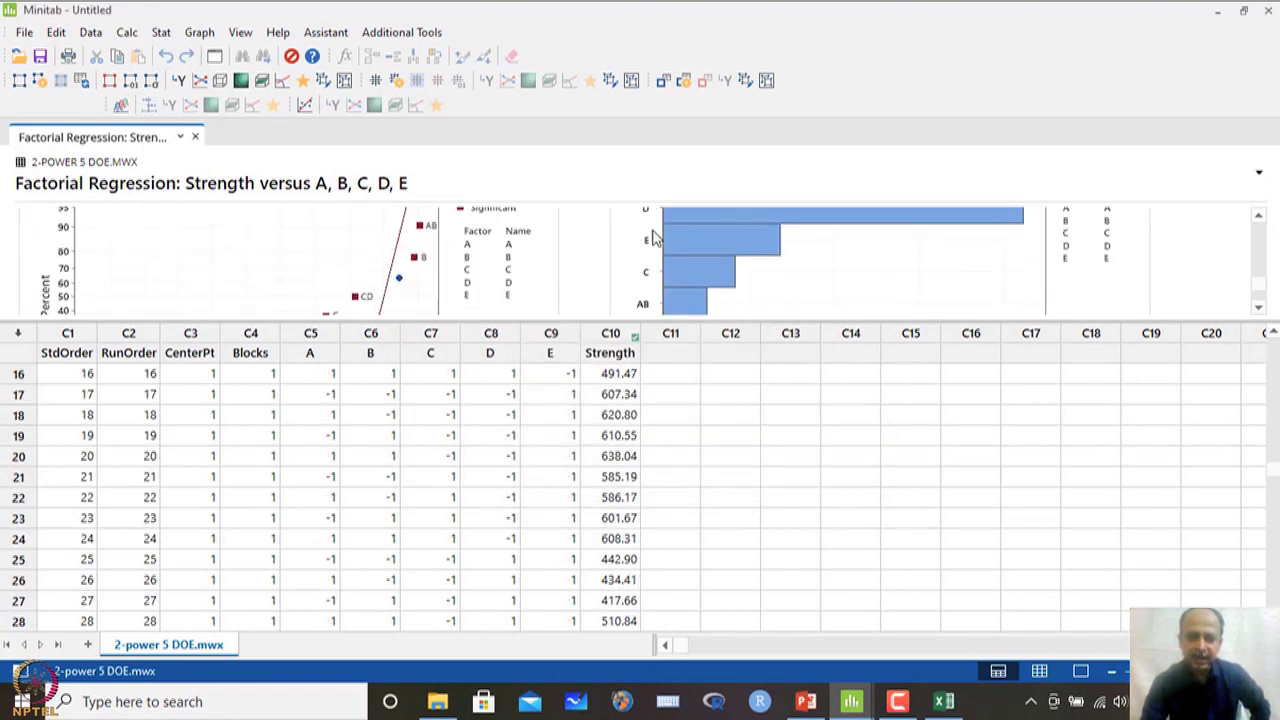
double_click(694, 272)
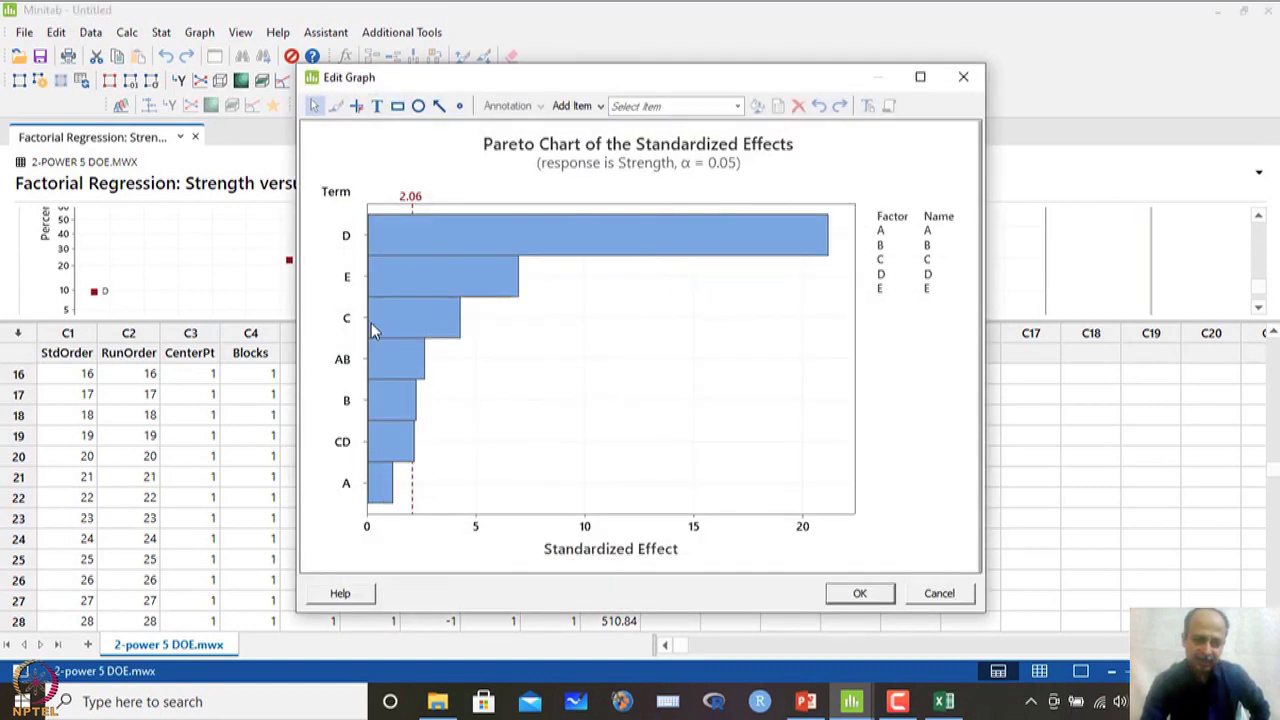
click(920, 78)
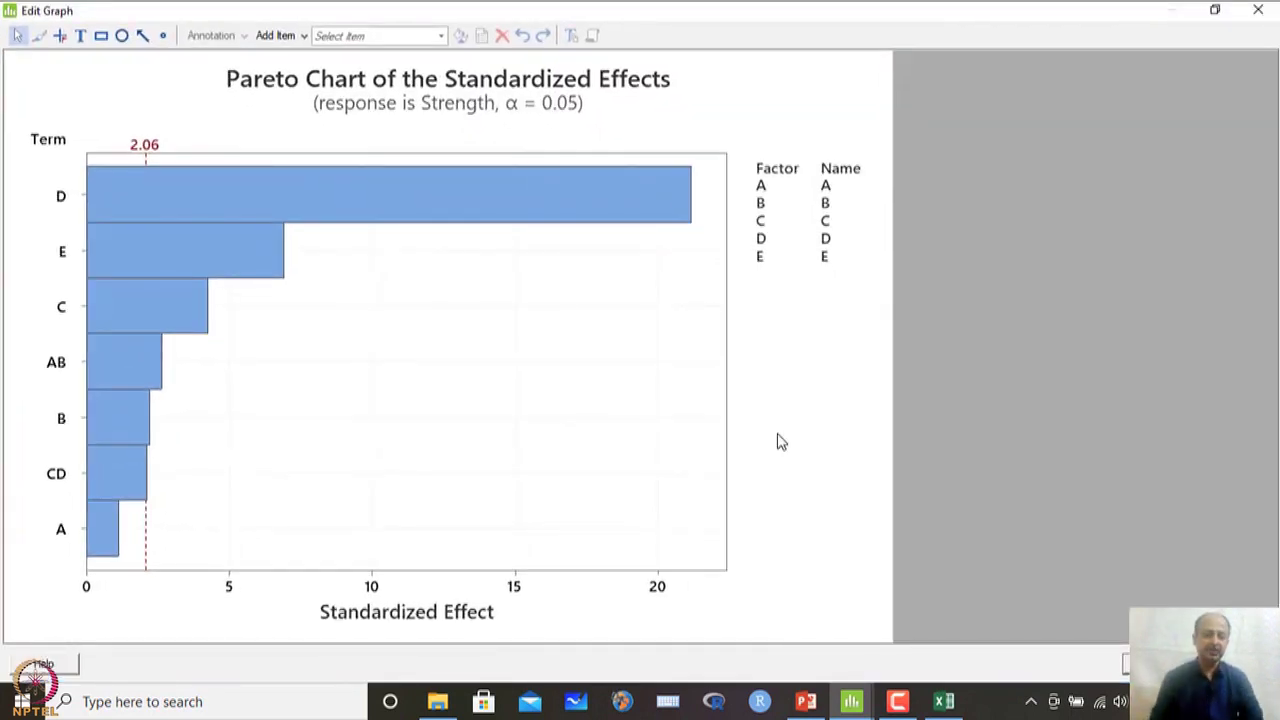